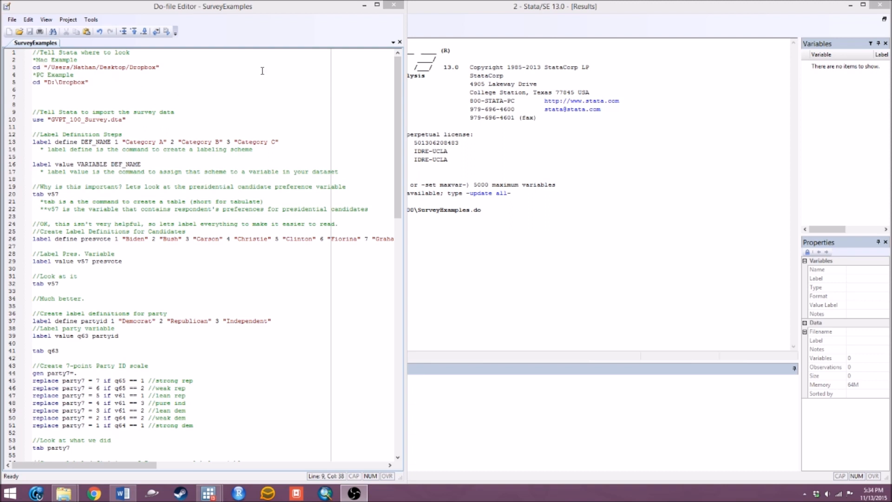
Run the PC example line cd "D:\Dropbox" from the do-file to set the working directory.
left_click(83, 82)
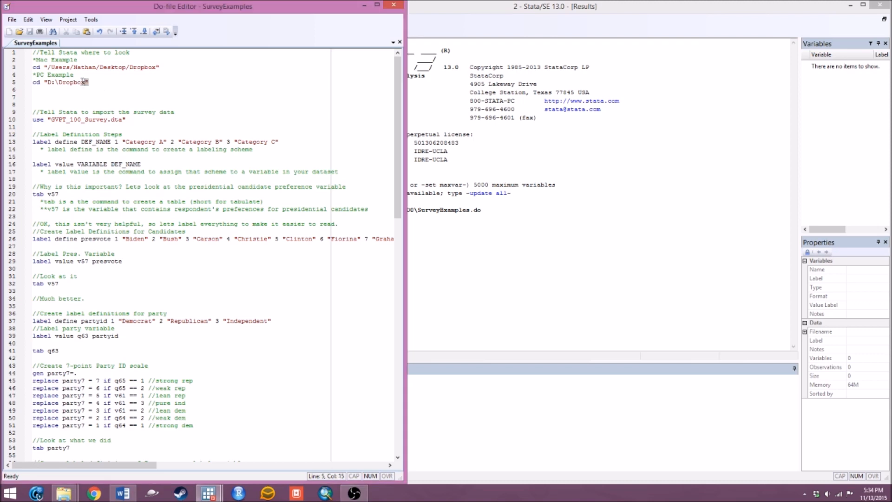
left_click_drag(83, 82, 25, 84)
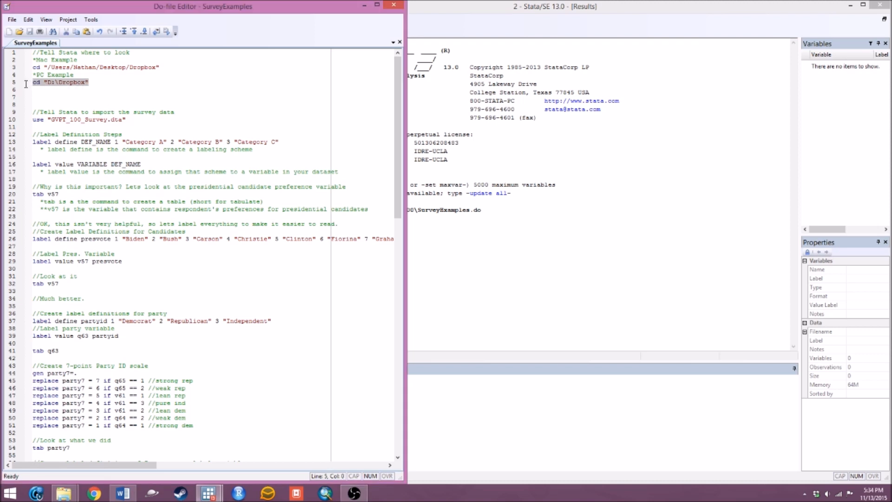
left_click(168, 32)
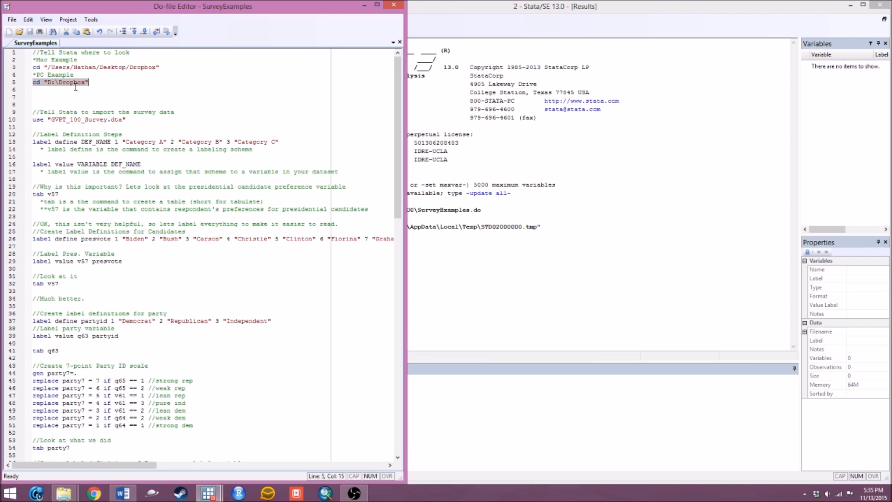
Run the do-file line use "GVPT_100_Survey.dta" to load the survey data, and check the list of variables.
left_click(132, 119)
key("Down")
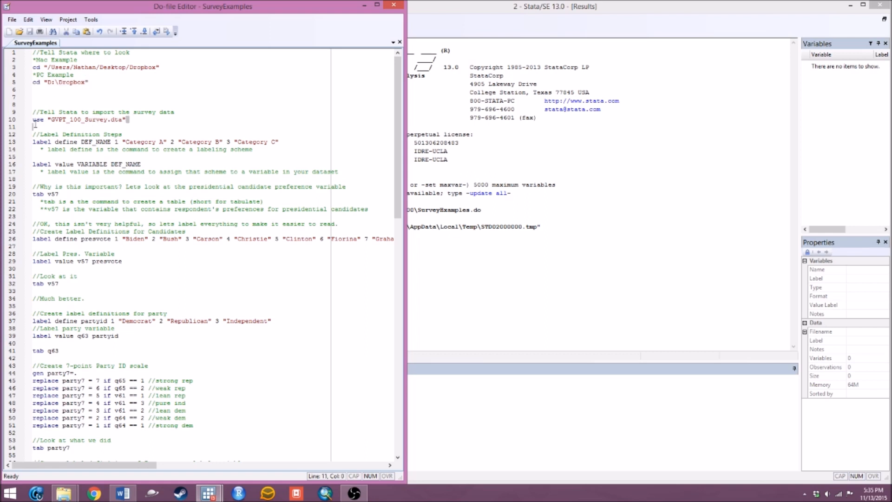
left_click_drag(34, 125, 19, 118)
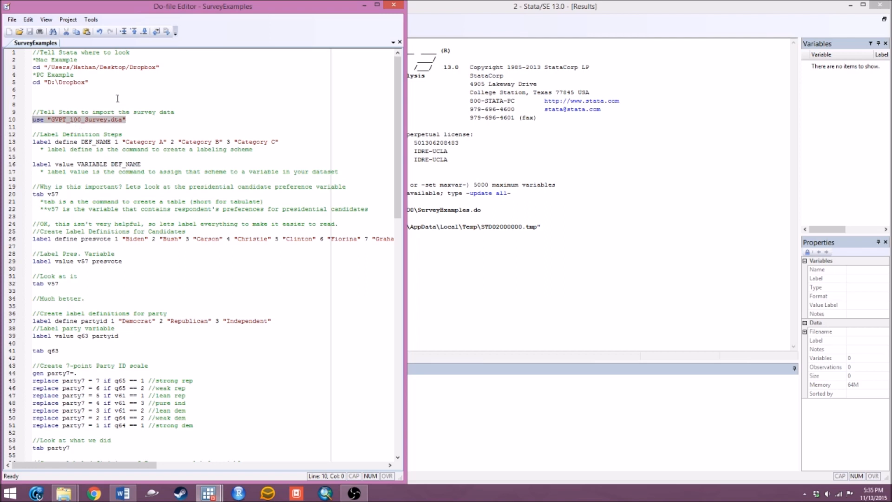
left_click(167, 31)
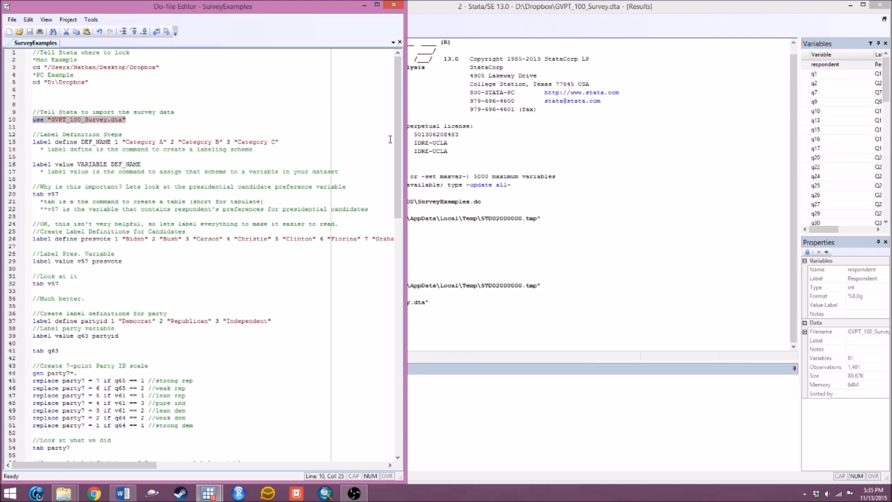
left_click(570, 9)
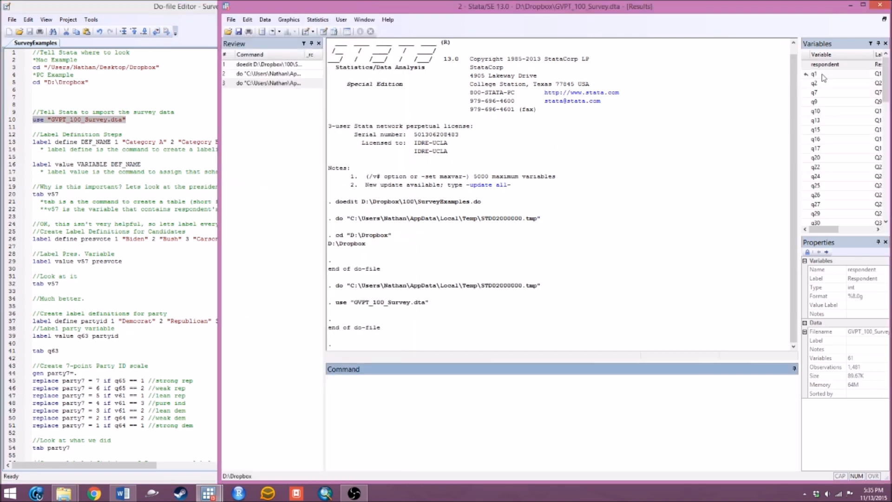
mouse_move(886, 72)
left_mouse_down()
mouse_move(886, 192)
mouse_move(877, 73)
left_mouse_up()
Remove the loaded dataset from memory with the clear command.
left_click(406, 409)
type("clear")
key("Return")
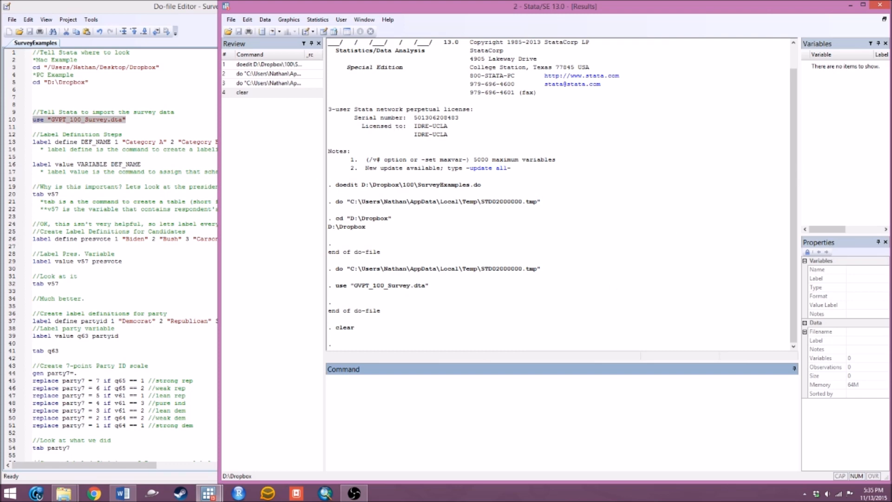
Load the GVPT_100_Survey data file into Stata from the Dropbox folder in File Explorer, and check its variables.
left_click_drag(891, 38, 399, 41)
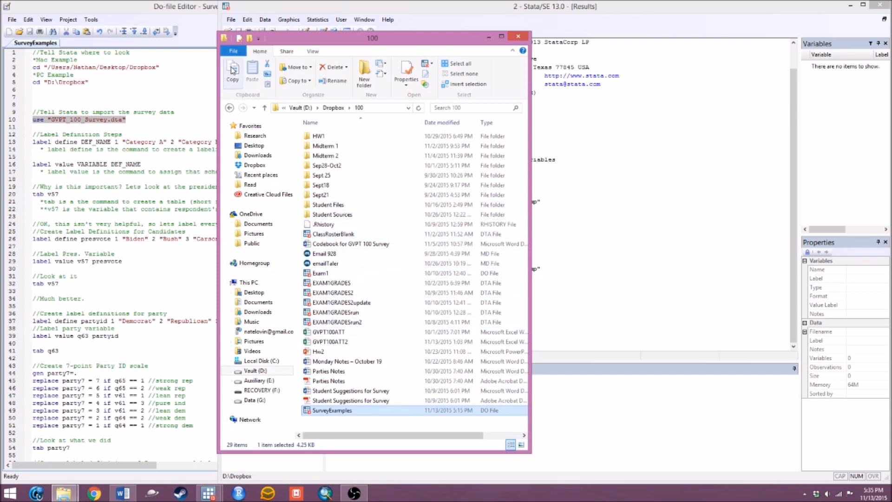
left_click(334, 108)
scroll(414, 269, "down", 7)
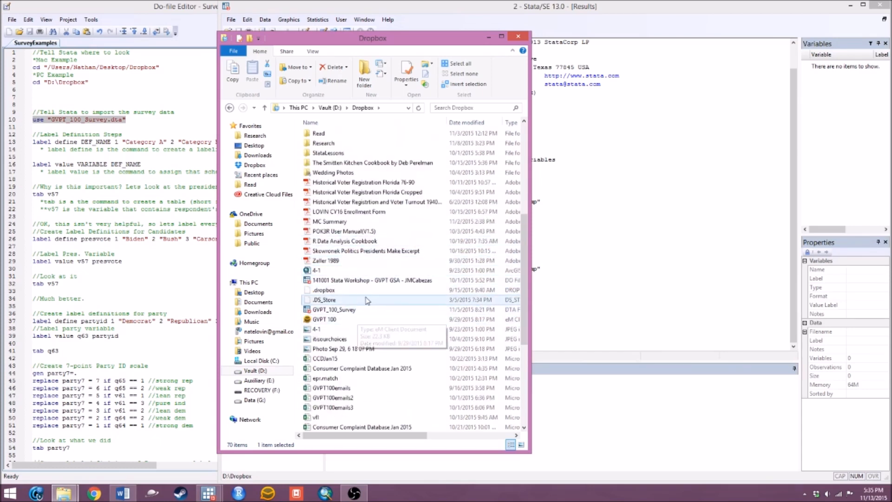
left_click_drag(335, 310, 827, 165)
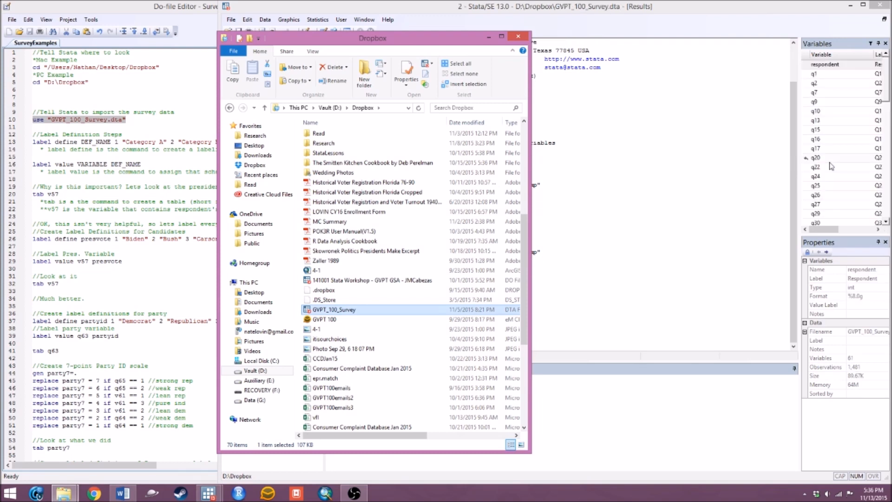
left_click(489, 36)
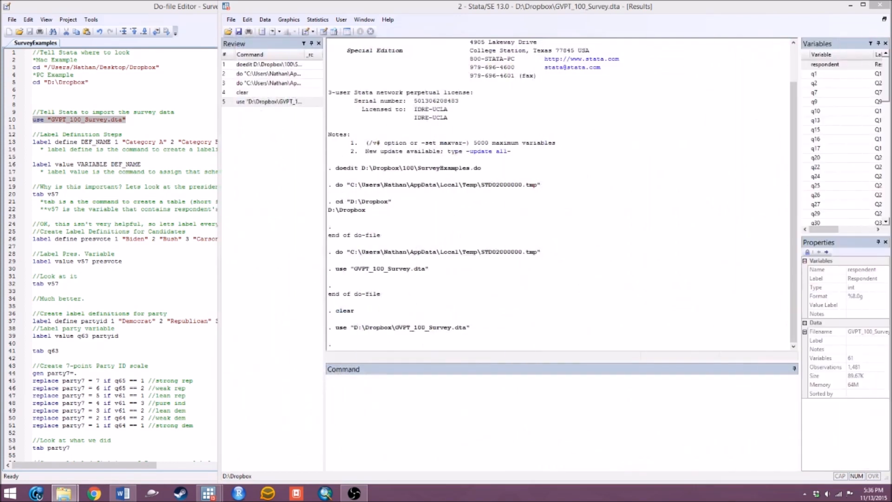
mouse_move(886, 70)
left_mouse_down()
mouse_move(886, 186)
mouse_move(886, 63)
left_mouse_up()
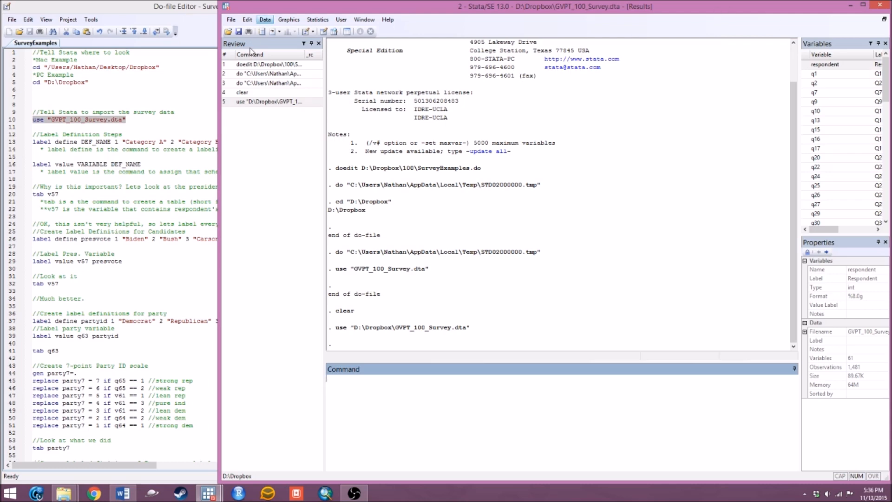
Examine the syntax of the label define and label value commands in the do-file's Label Definition Steps section.
left_click(174, 165)
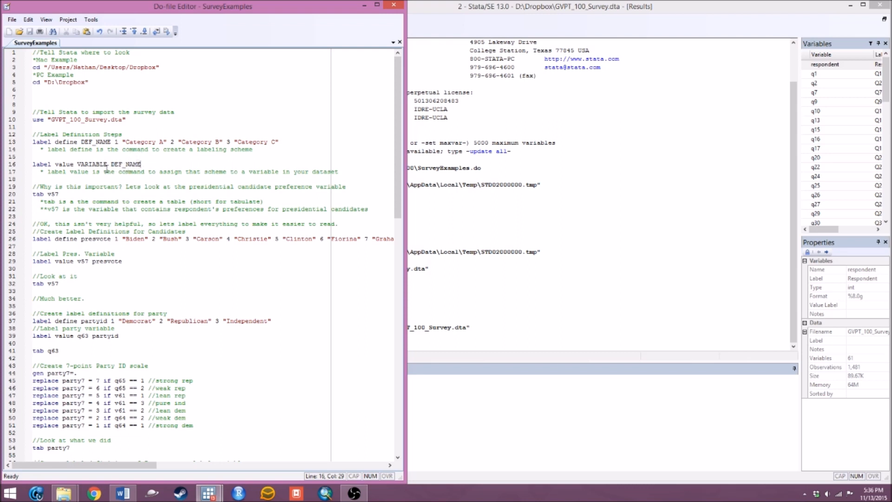
left_click(33, 142)
left_click_drag(34, 142, 77, 141)
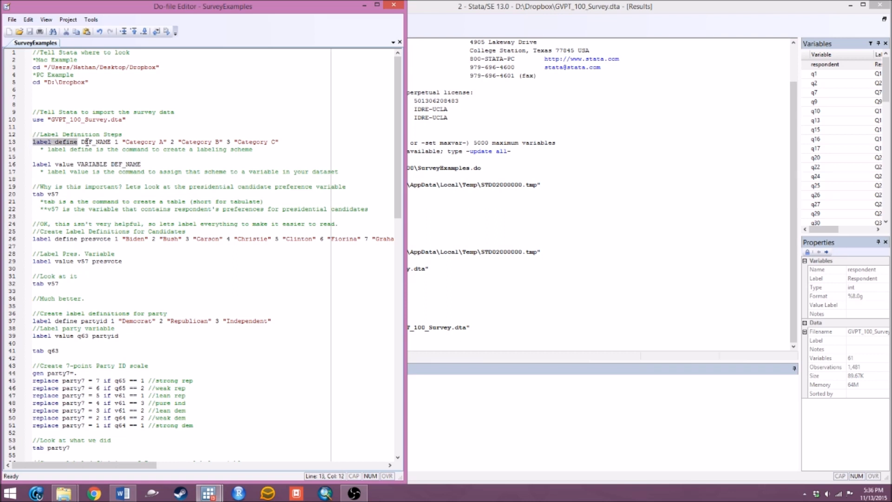
left_click_drag(81, 142, 110, 142)
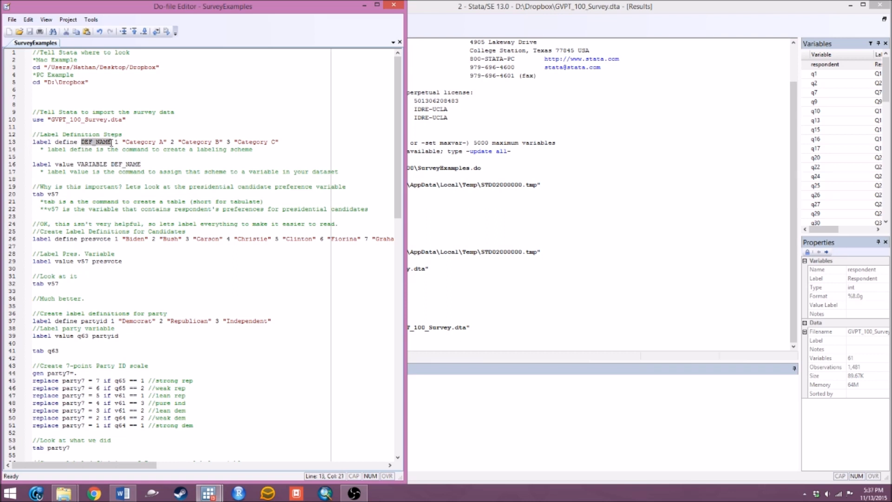
left_click(115, 142)
left_click_drag(115, 141, 285, 141)
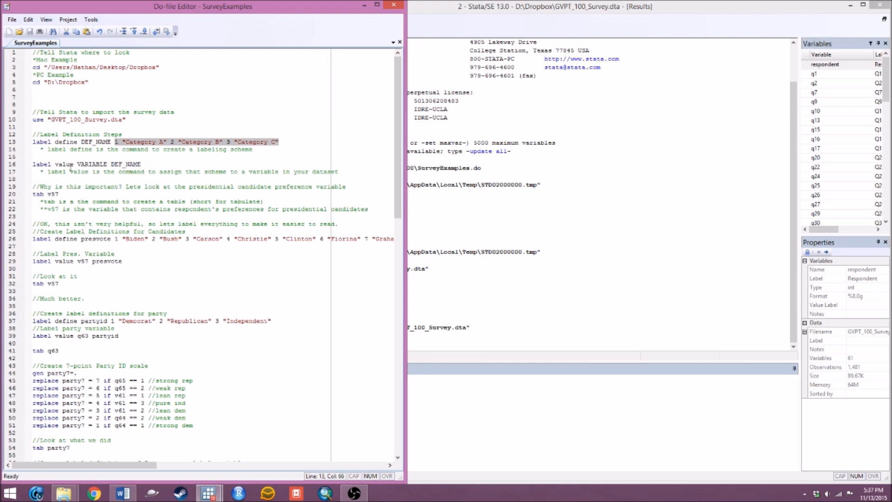
left_click(43, 167)
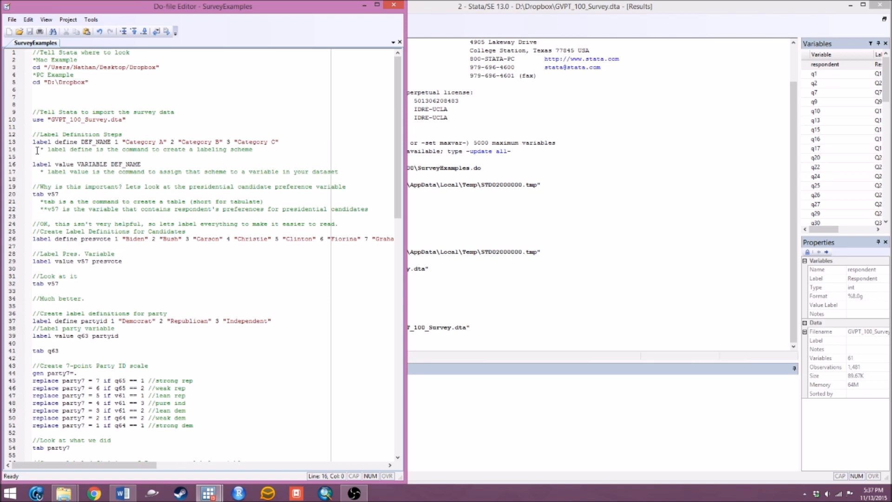
left_click_drag(33, 164, 141, 163)
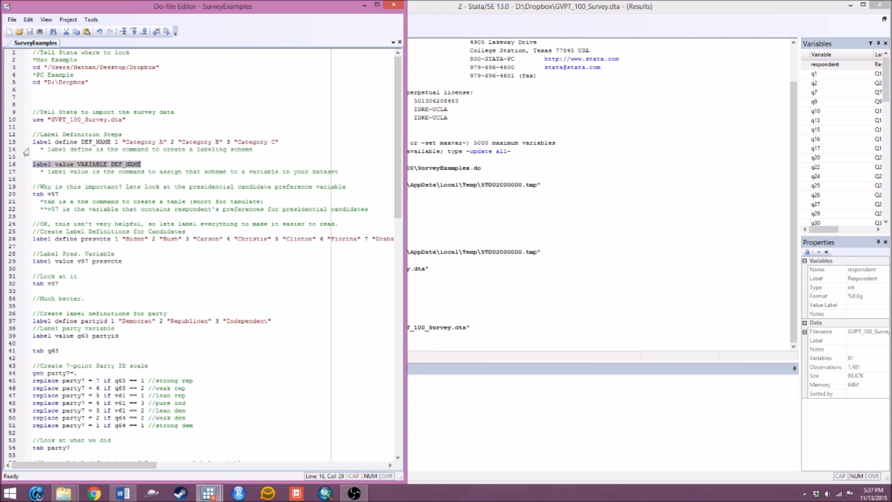
left_click(197, 167)
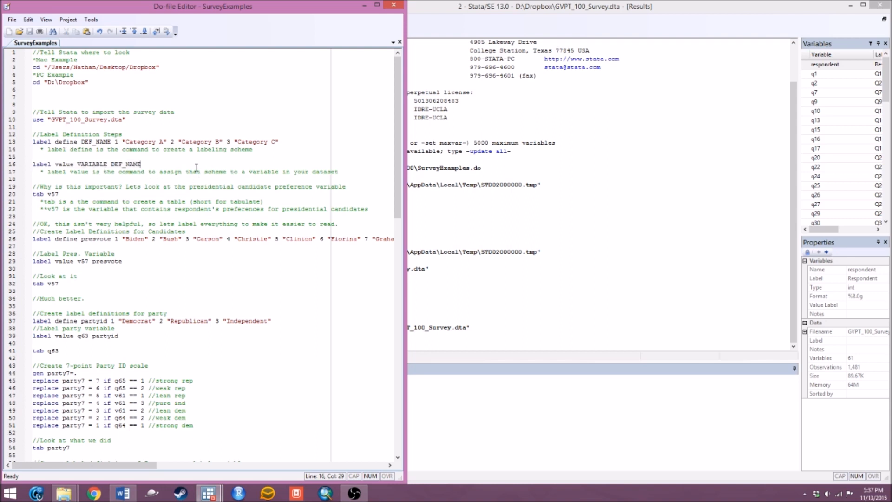
Select the first tab v57 command line, under the comment on the presidential candidate preference variable.
scroll(123, 186, "down", 1)
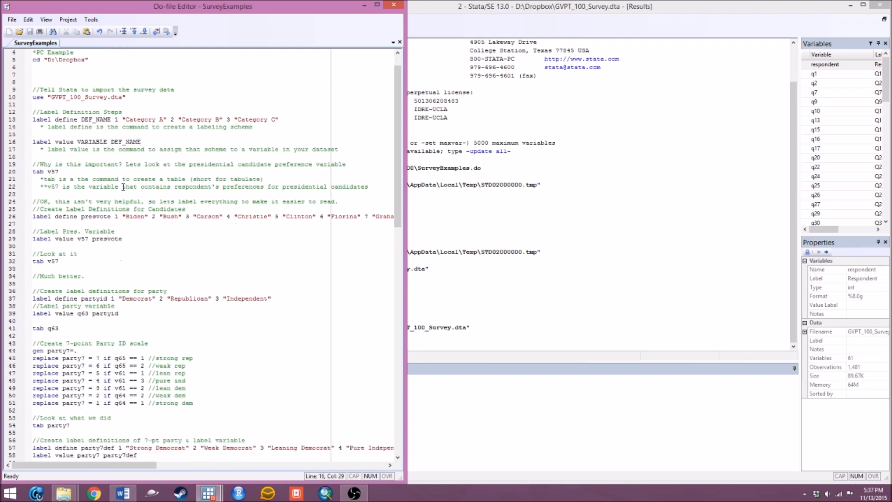
left_click(67, 172)
key("shift+Up")
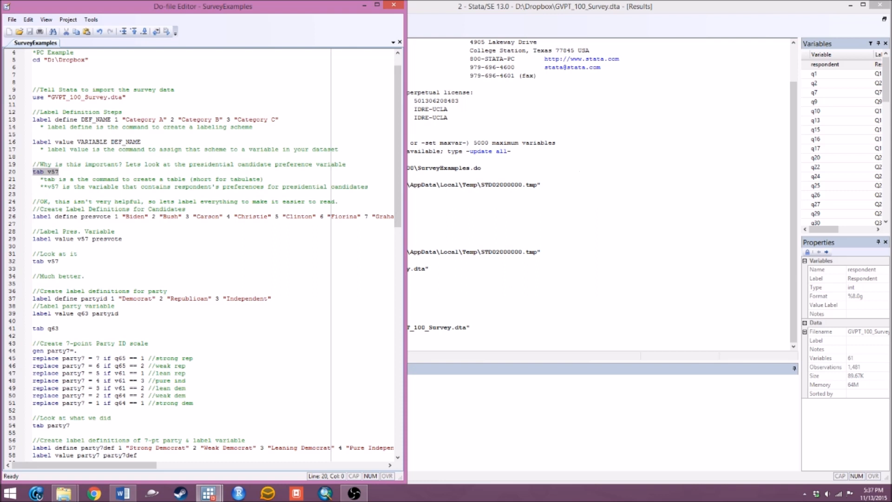
Switch to the survey codebook in Word and examine question v57 and its numbered candidate response codes.
key("alt+Tab")
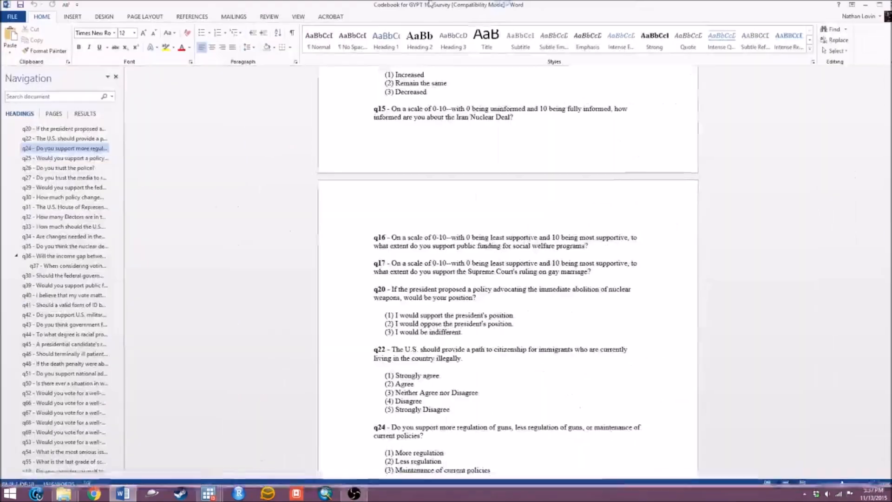
scroll(424, 244, "down", 5)
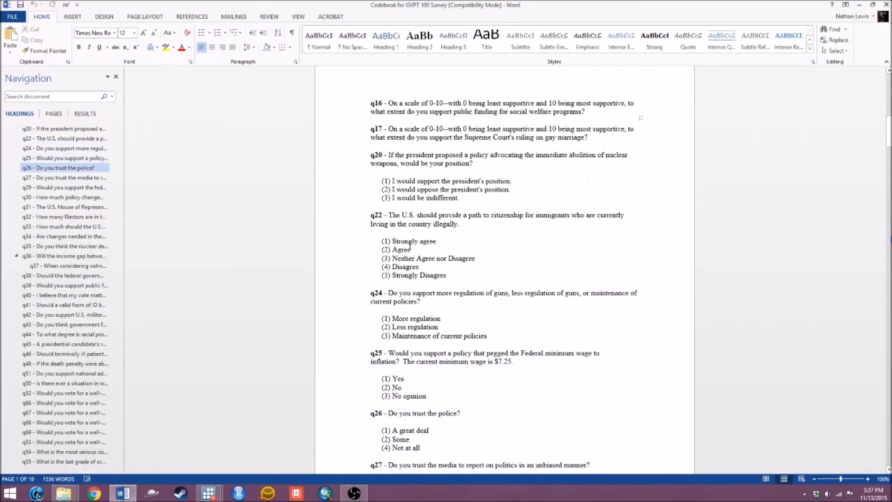
left_click_drag(370, 294, 383, 293)
left_click_drag(888, 131, 883, 399)
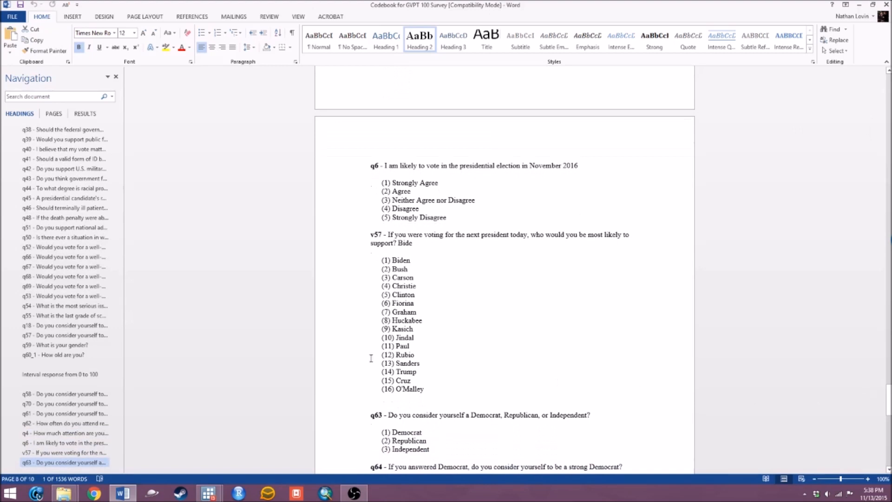
left_click_drag(371, 234, 477, 393)
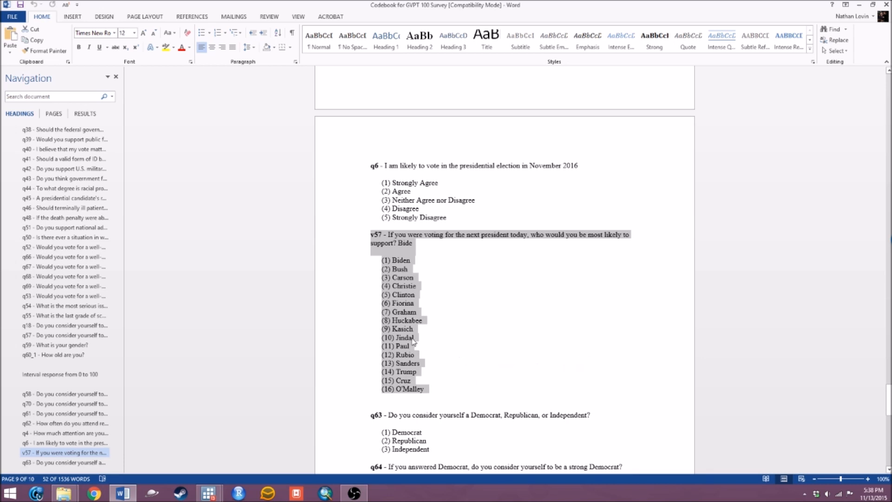
left_click(562, 237)
left_click_drag(383, 260, 411, 270)
left_click(383, 310)
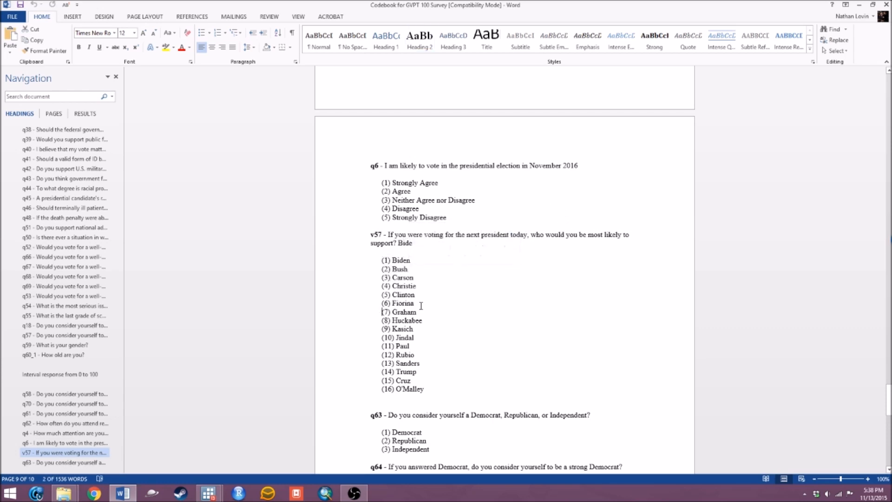
left_click_drag(759, 6, 891, 0)
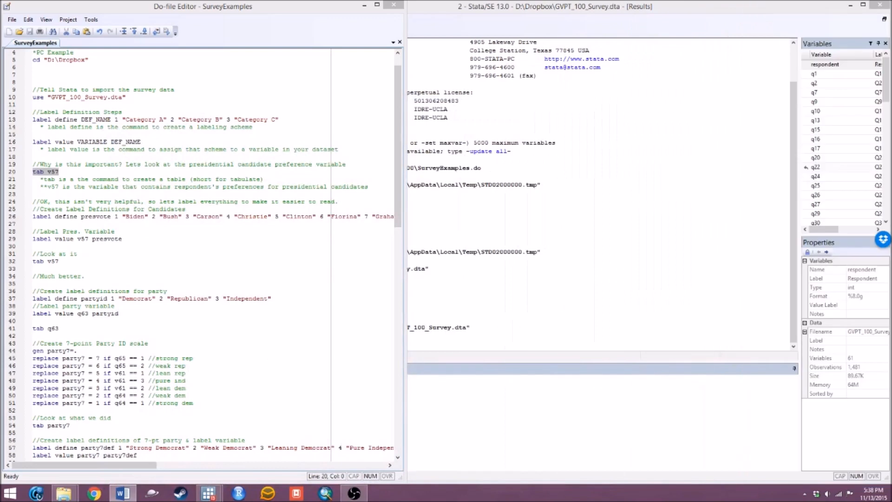
Return to the Stata do-file, run the selected tab v57 line, and examine the numeric categories in the resulting table.
key("alt+Tab")
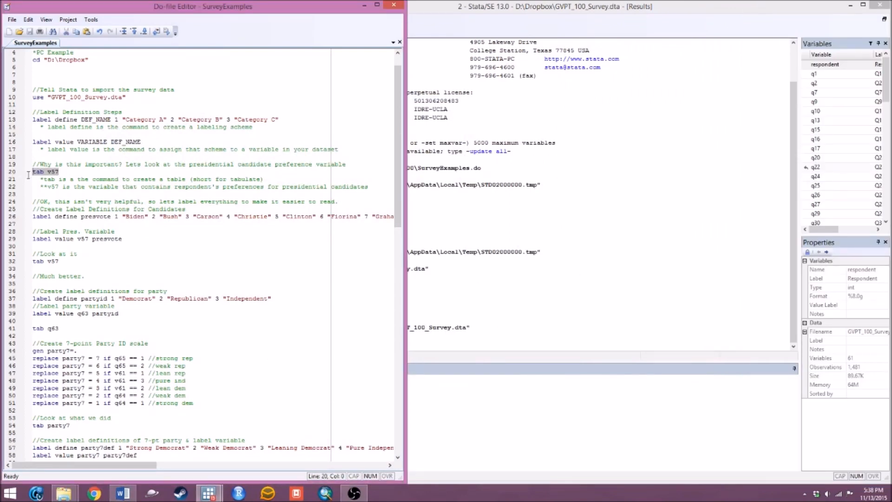
left_click(168, 32)
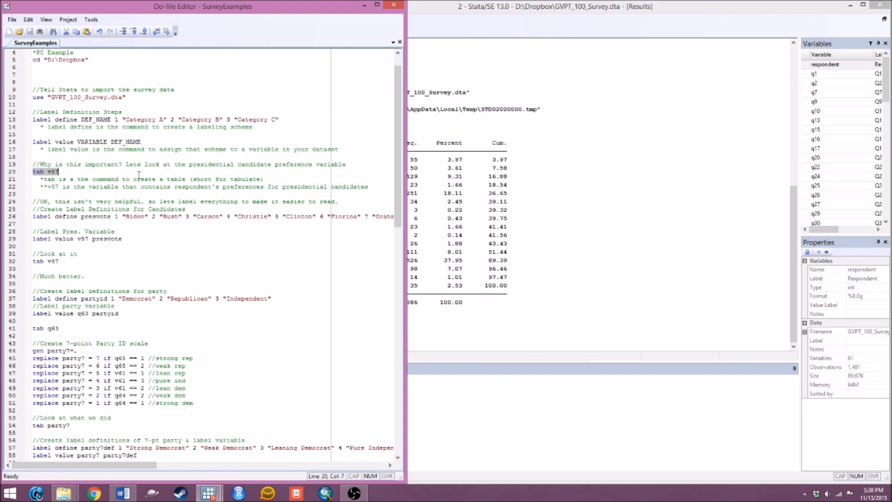
left_click(542, 199)
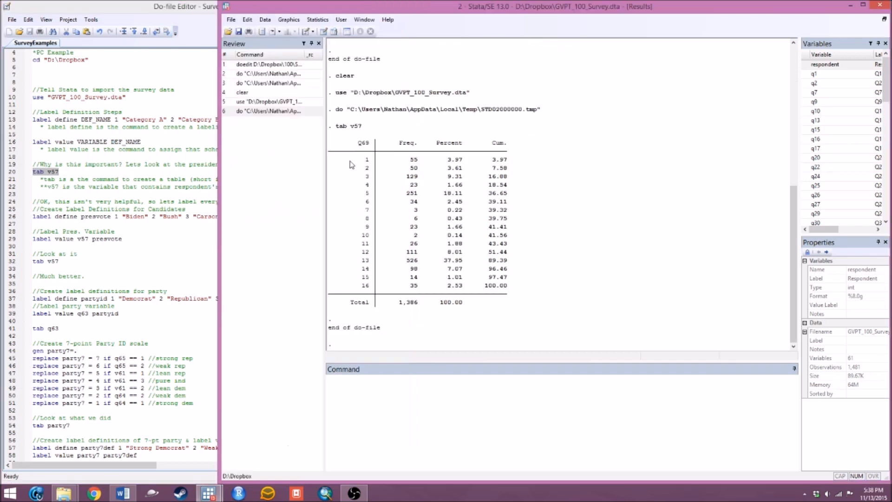
left_click_drag(330, 154, 529, 296)
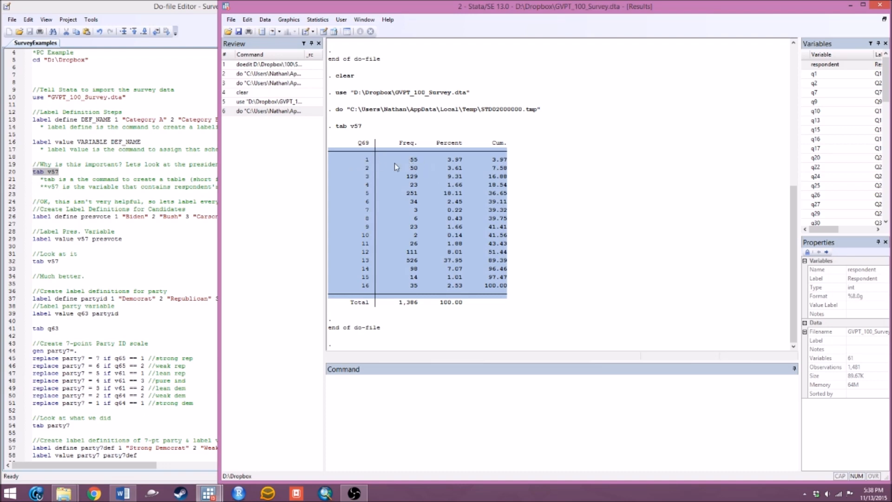
left_click_drag(362, 159, 374, 160)
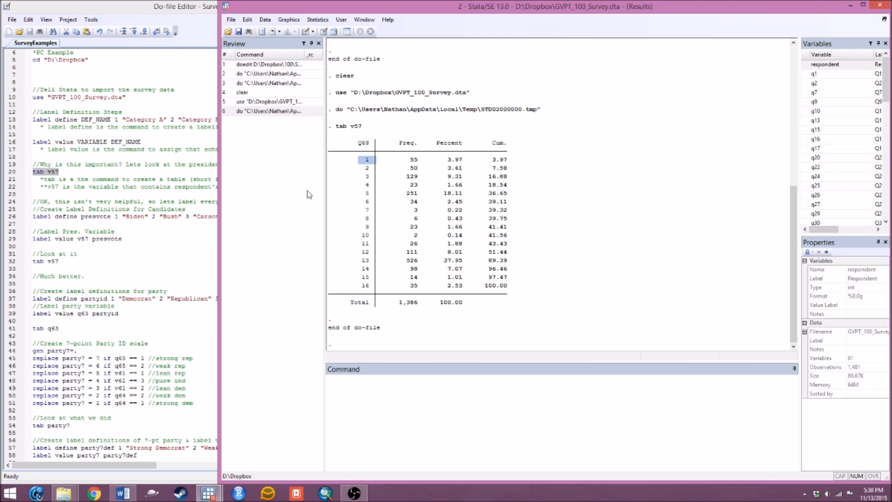
Run the label define presvote line in the do-file to create the candidate label definitions.
left_click(124, 222)
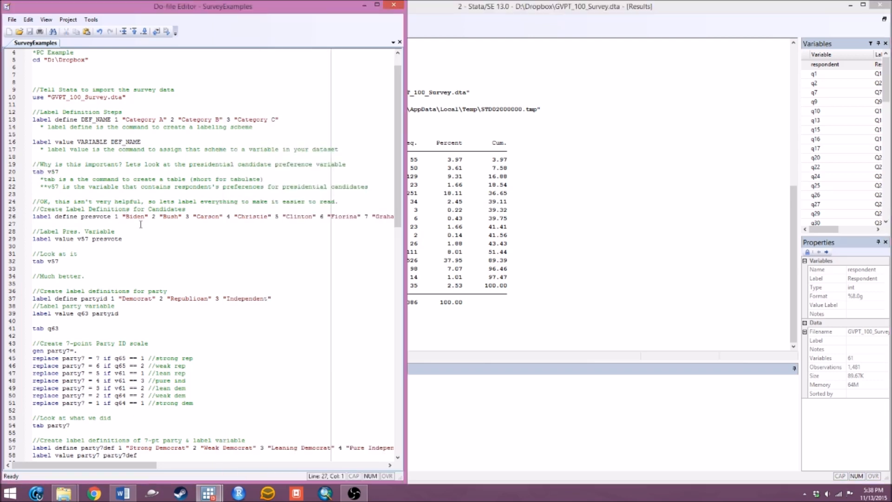
left_click_drag(34, 216, 66, 225)
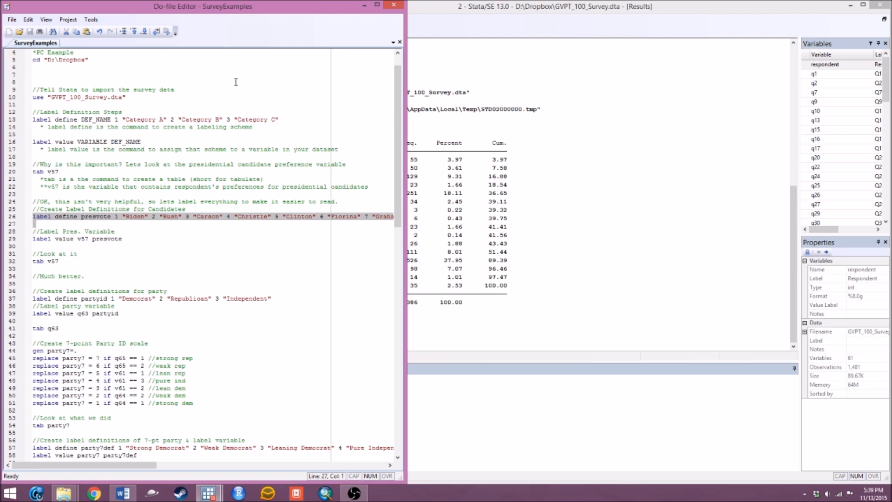
left_click(167, 31)
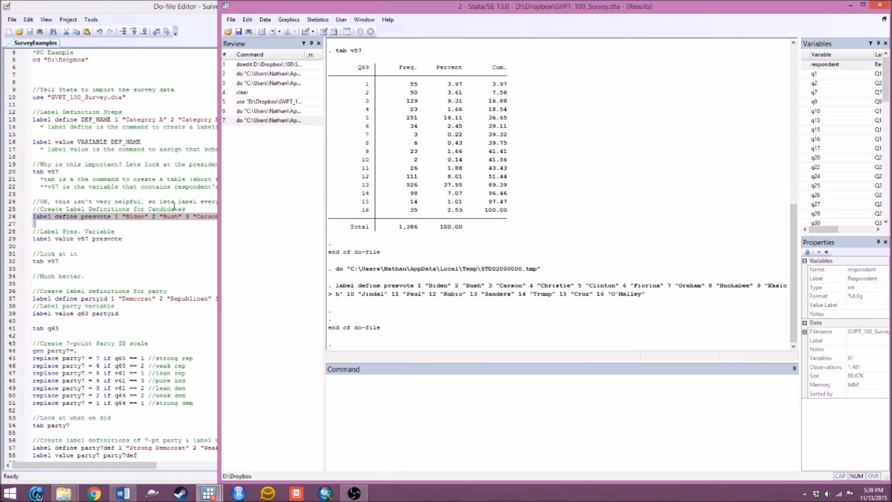
Run the label value v57 presvote line to assign the candidate labels to v57, undoing any accidental edit to that line.
left_click(162, 217)
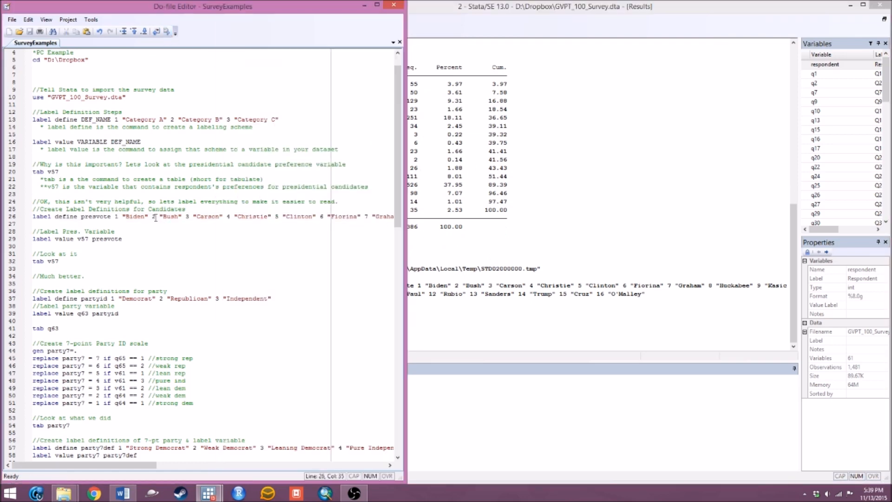
left_click_drag(123, 238, 20, 243)
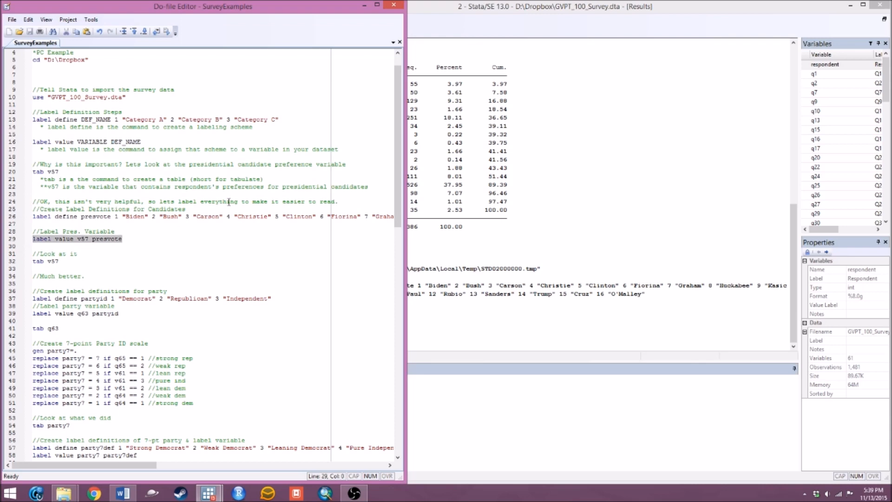
key("Return")
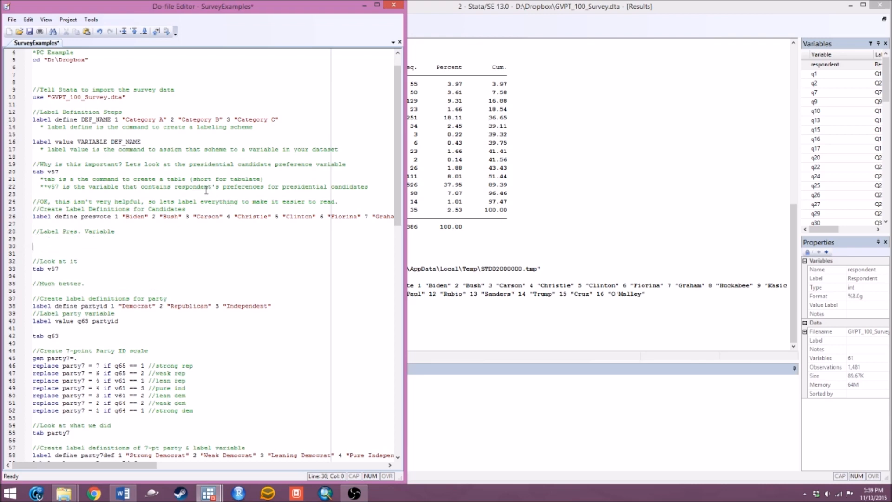
key("ctrl+z")
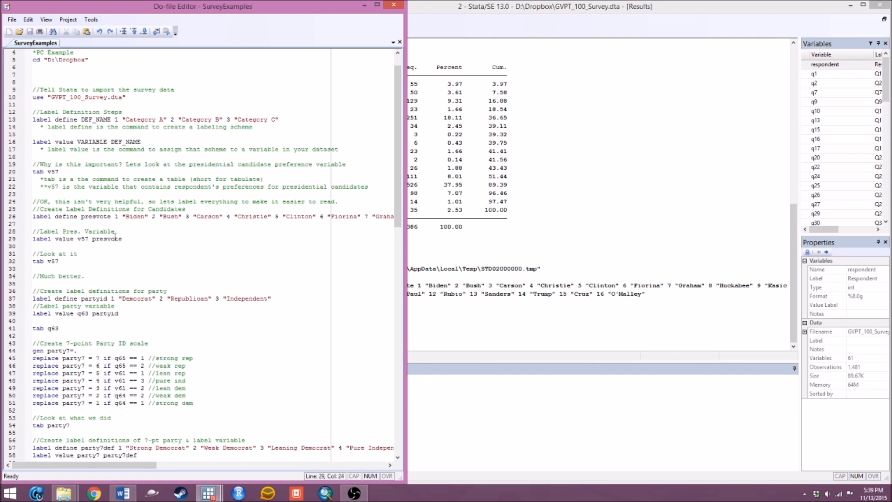
left_click_drag(123, 238, 18, 242)
key("ctrl+d")
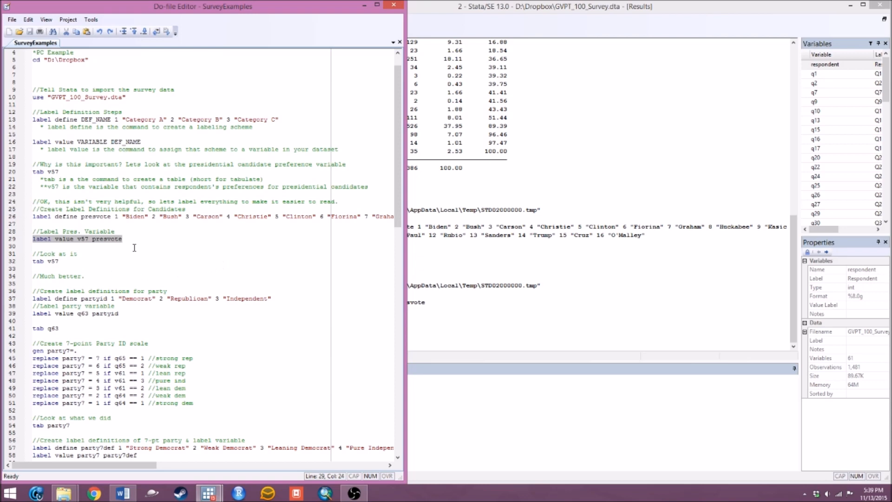
Run the tab v57 line under the "Look at it" comment and bring the Stata results into view.
left_click_drag(85, 261, 16, 259)
key("ctrl+d")
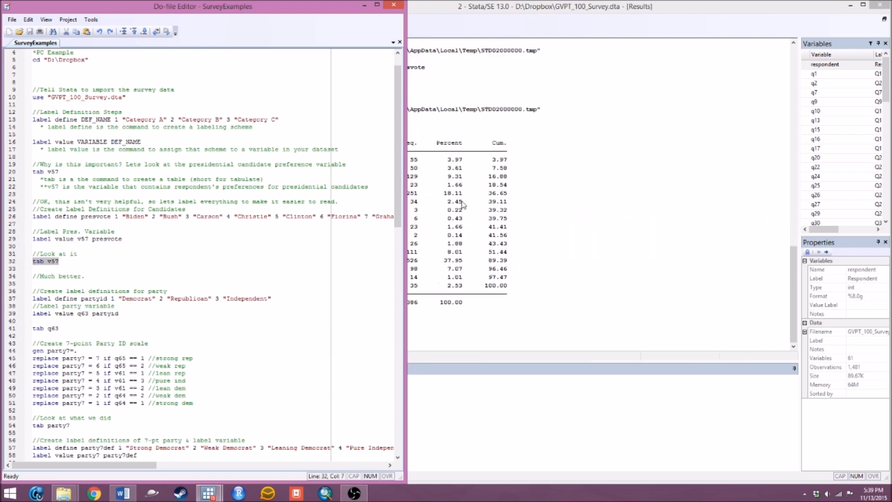
left_click(526, 188)
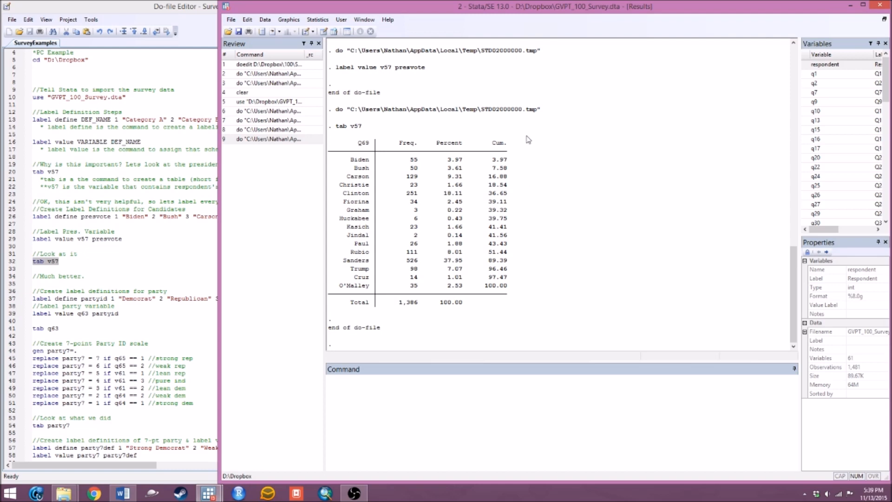
Examine the candidate names in the labelled v57 table and the frequencies and percentages for Clinton, Biden and Trump.
left_click_drag(345, 168, 376, 169)
left_click_drag(357, 199, 384, 227)
left_click_drag(340, 251, 369, 252)
left_click_drag(441, 193, 466, 194)
left_click_drag(337, 194, 468, 194)
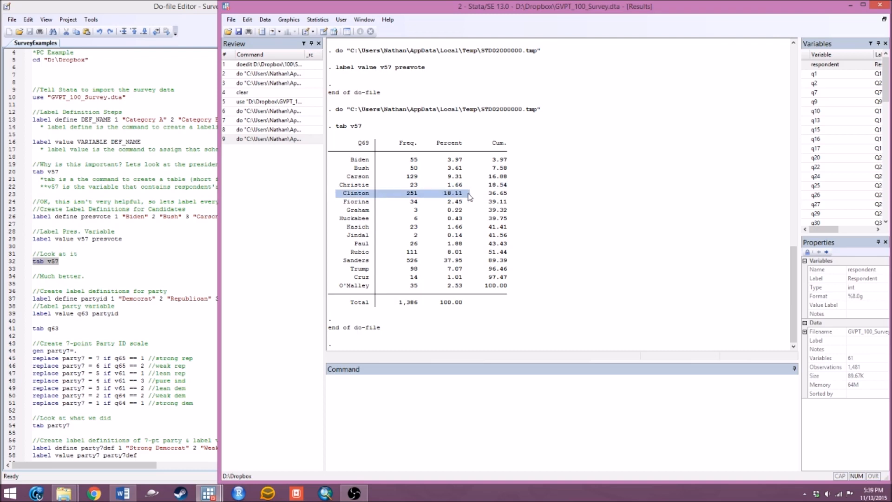
left_click(352, 161)
left_click_drag(352, 159, 469, 160)
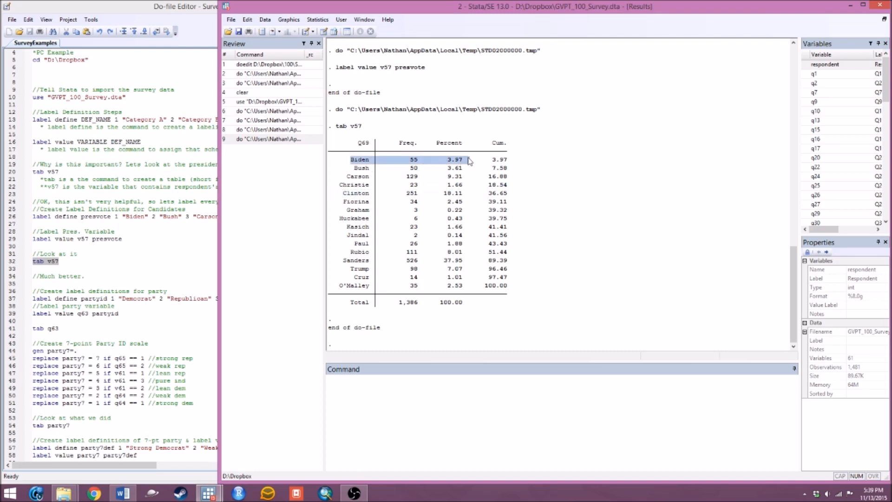
left_click_drag(349, 269, 473, 273)
Return to the do-file and run the tab q63 line to tabulate party before it is labelled.
left_click(150, 278)
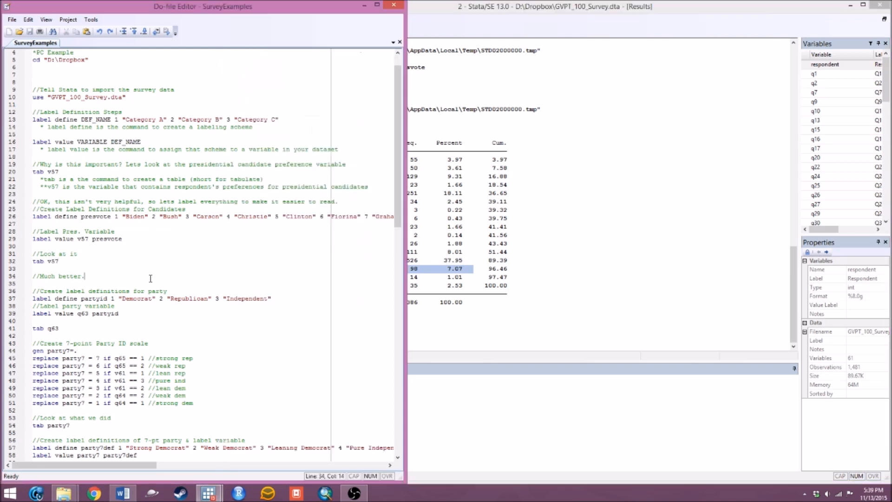
scroll(184, 328, "down", 1)
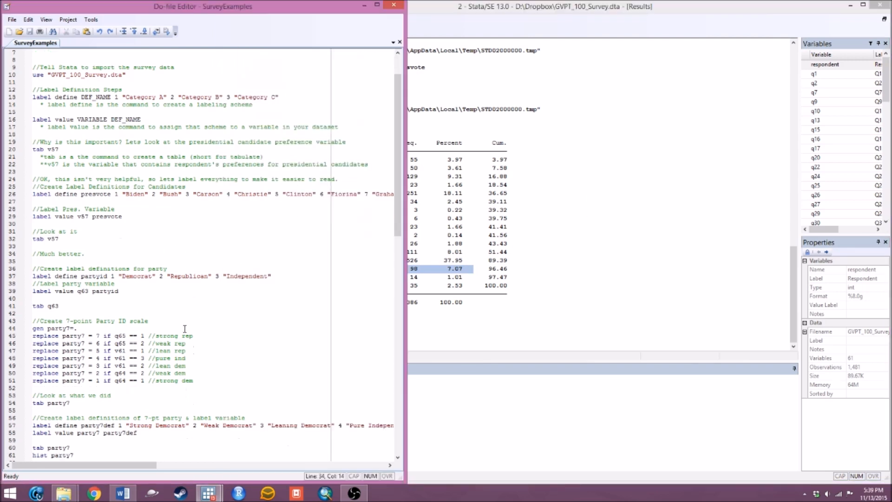
scroll(185, 329, "down", 1)
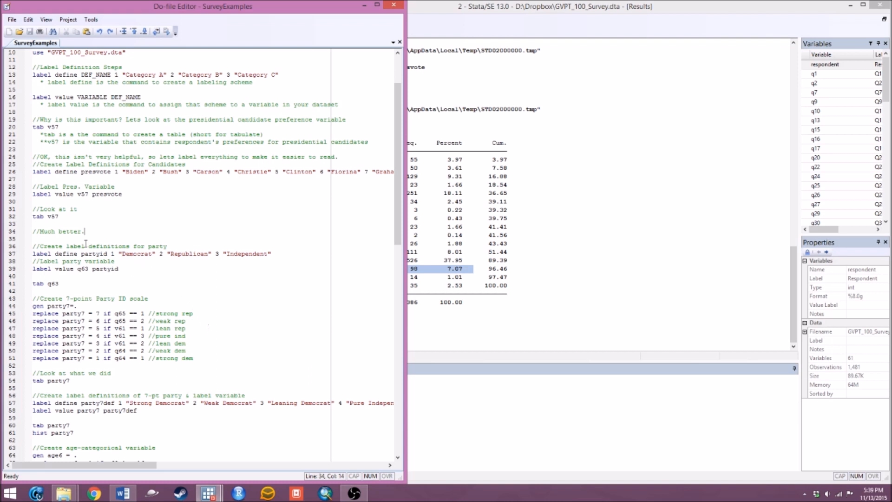
scroll(82, 238, "down", 1)
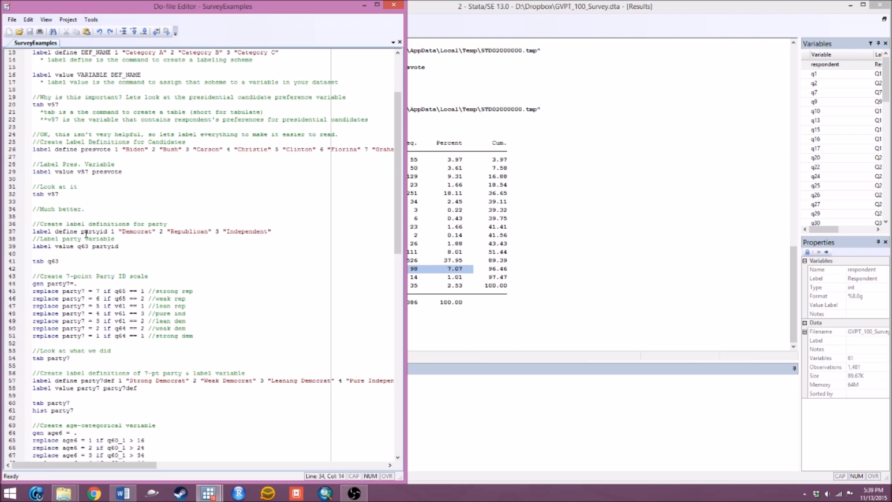
left_click(72, 215)
left_click_drag(66, 264, 32, 261)
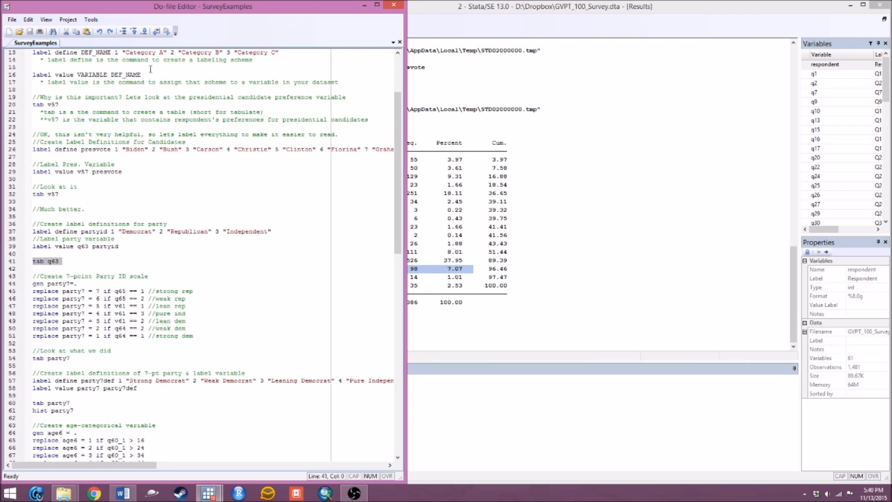
left_click(165, 31)
left_click_drag(68, 260, 29, 263)
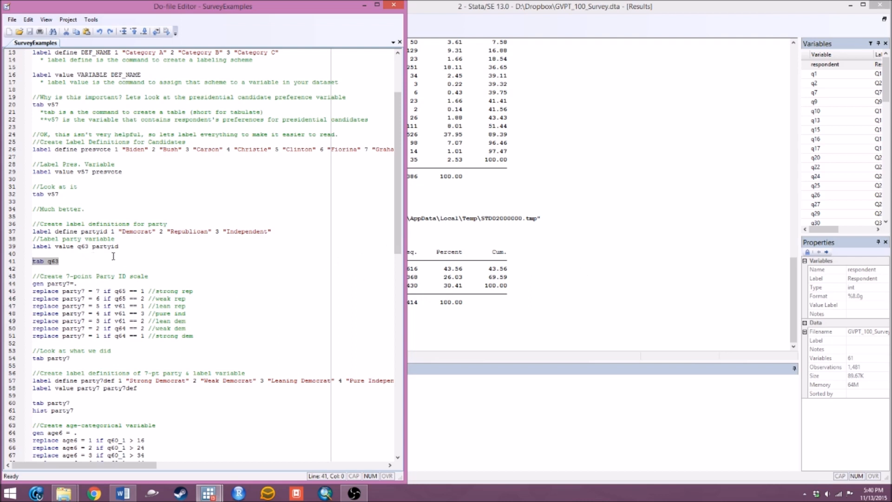
Run the label define partyid and label value q63 partyid lines to label the party variable.
left_click_drag(120, 246, 33, 231)
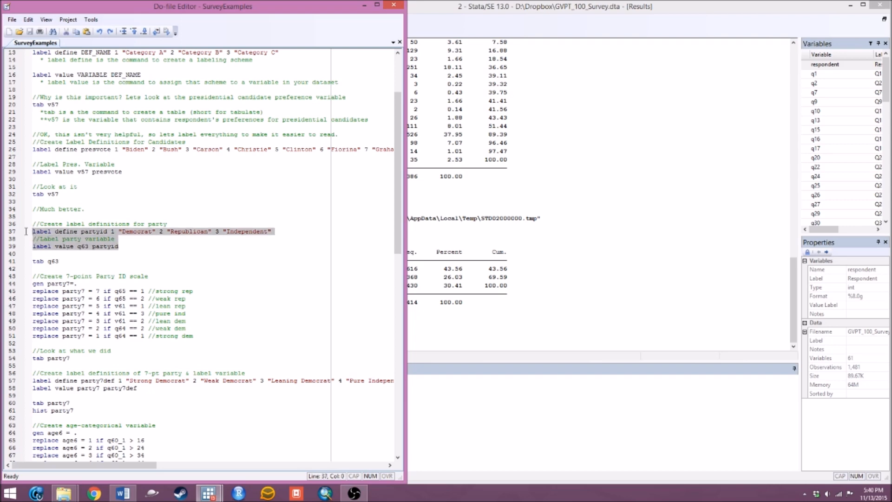
left_click(167, 32)
left_click(19, 268)
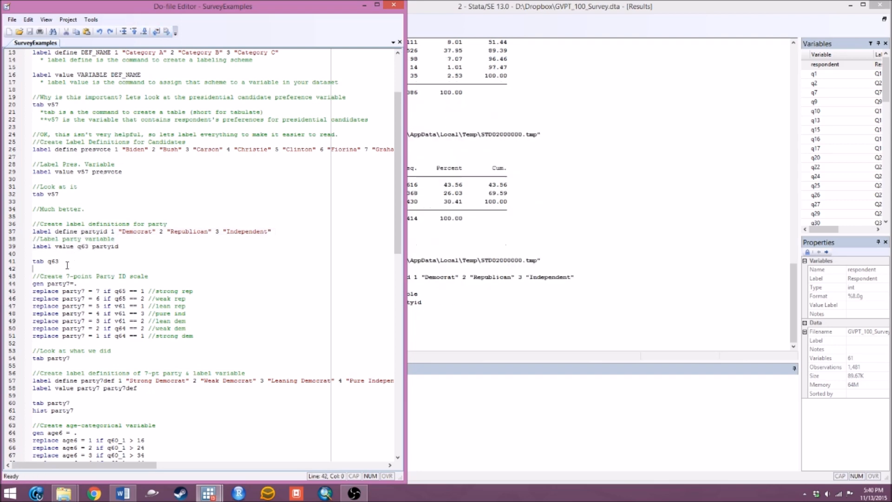
Rerun the tab q63 line and examine the Democrat and Independent rows in the labelled results table.
left_click_drag(19, 265, 19, 262)
left_click(167, 32)
left_click(451, 120)
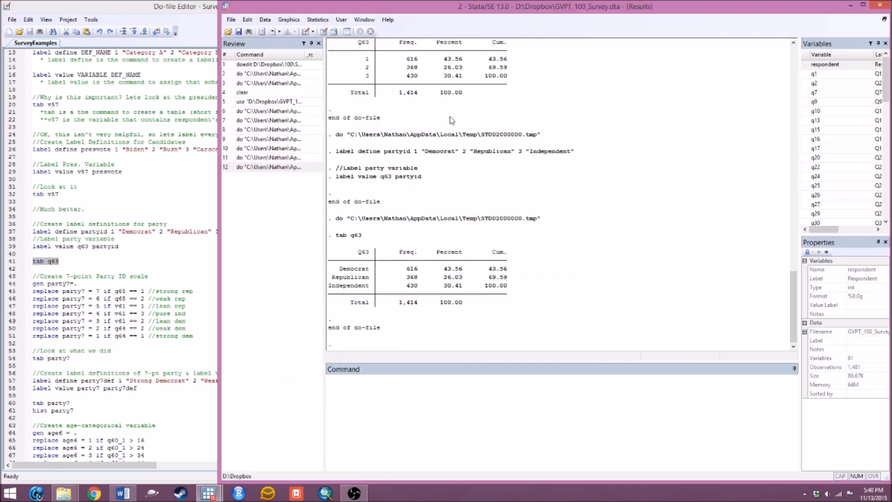
left_click_drag(332, 269, 516, 272)
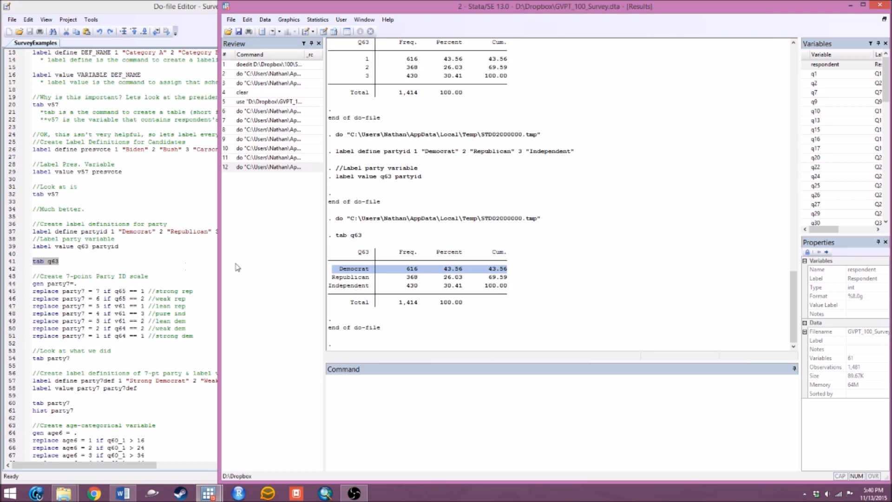
left_click_drag(331, 289, 521, 288)
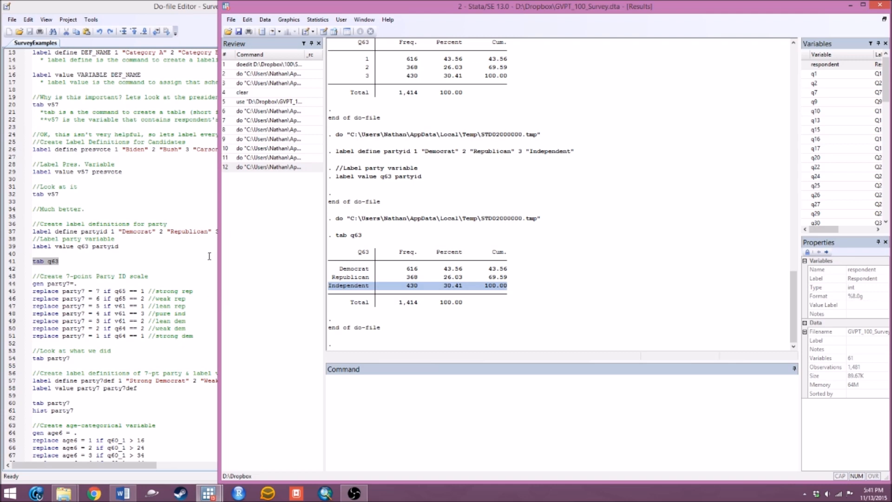
Return to the do-file and examine the gen party7=. line in the 7-point Party ID scale section.
left_click(120, 299)
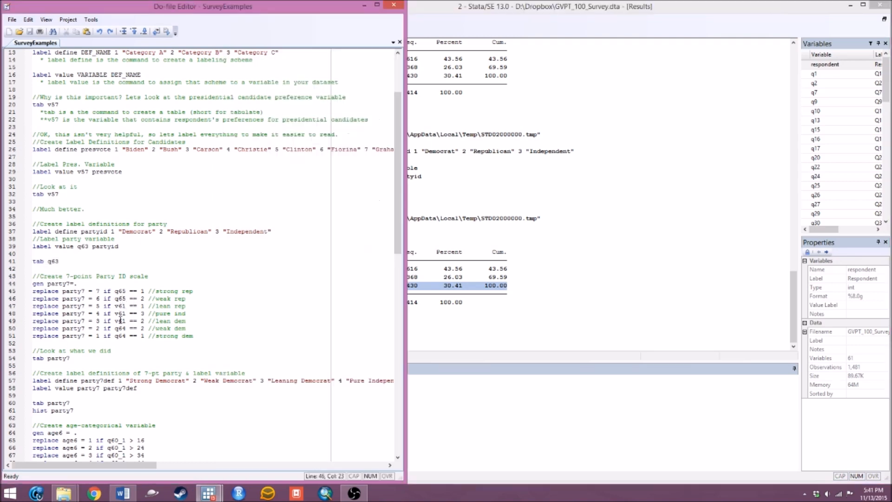
scroll(149, 291, "down", 1)
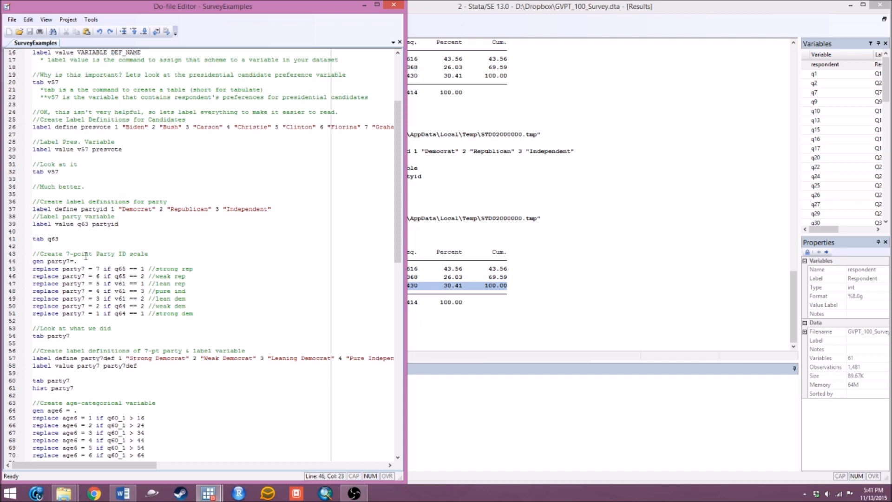
left_click_drag(84, 261, 30, 261)
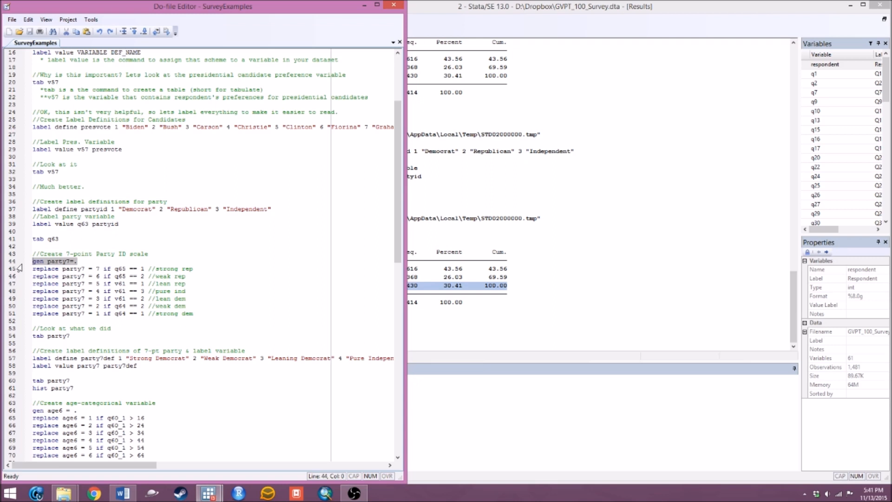
Try spelling out gen as generate on the party7 line, and restore the abbreviated command.
left_click(55, 261)
left_click(44, 262)
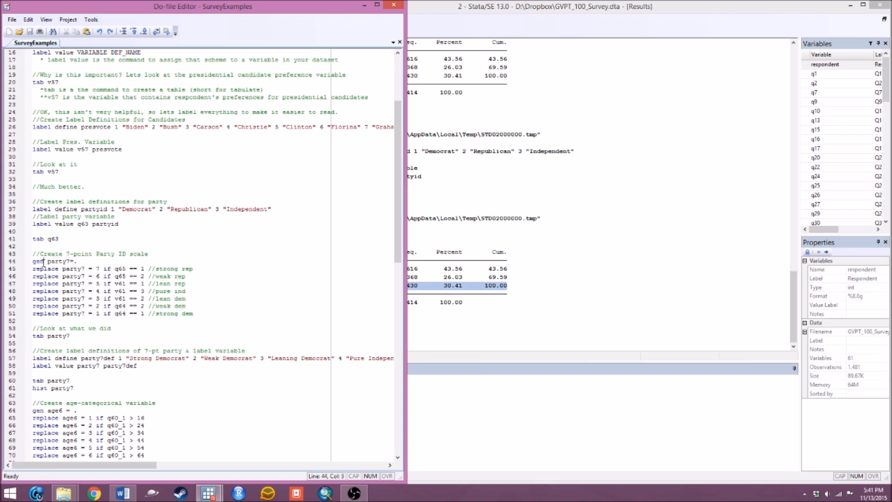
type("ernate")
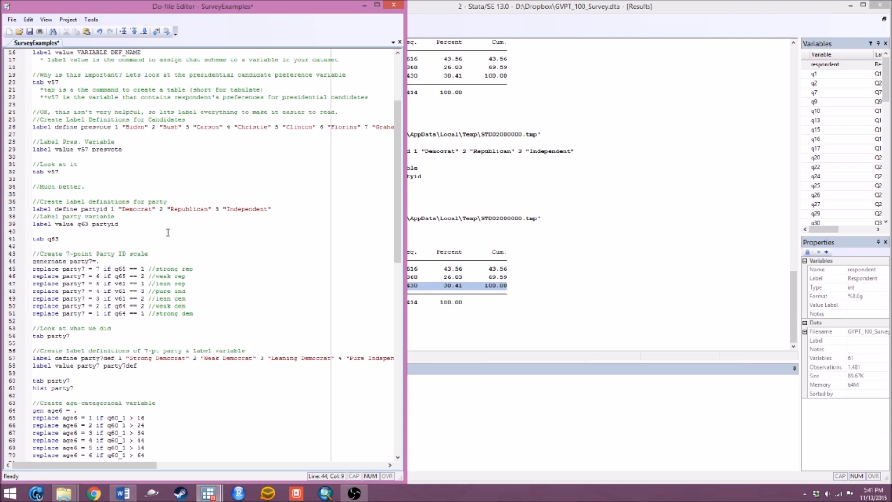
key("BackSpace")
key("BackSpace")
key("BackSpace")
key("BackSpace")
key("BackSpace")
key("BackSpace")
type("erate")
key("BackSpace")
key("BackSpace")
key("BackSpace")
key("BackSpace")
key("BackSpace")
Run the gen party7=. line to create an empty variable for the 7-point party ID scale.
left_click_drag(66, 253, 145, 253)
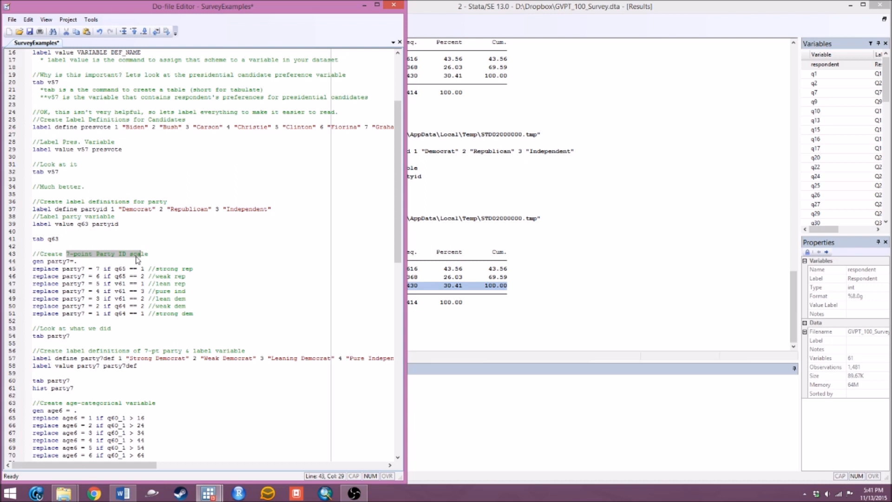
left_click(96, 259)
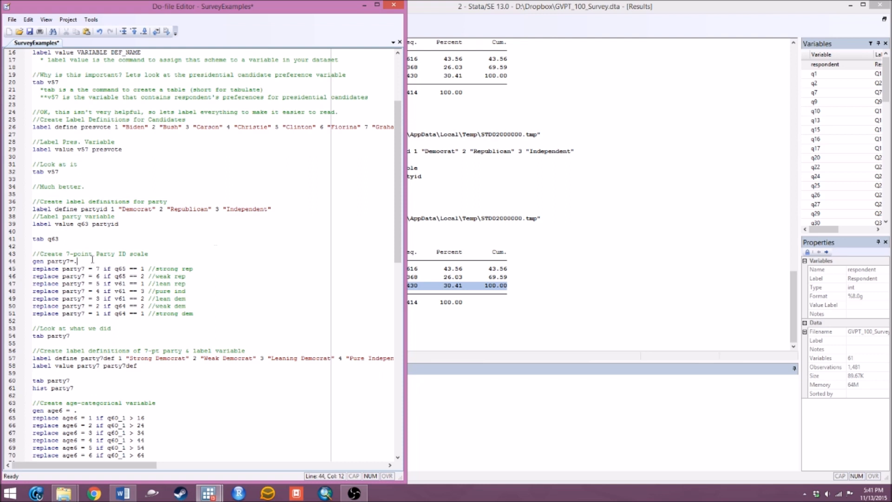
left_click_drag(103, 258, 26, 261)
left_click(167, 32)
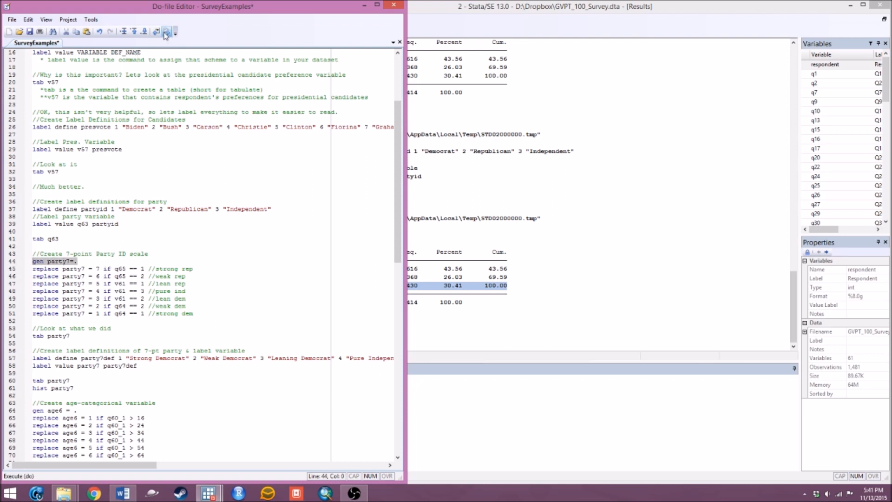
Tabulate the new variable by running tab party7 directly as a Stata command.
left_click(389, 399)
type("tab party7")
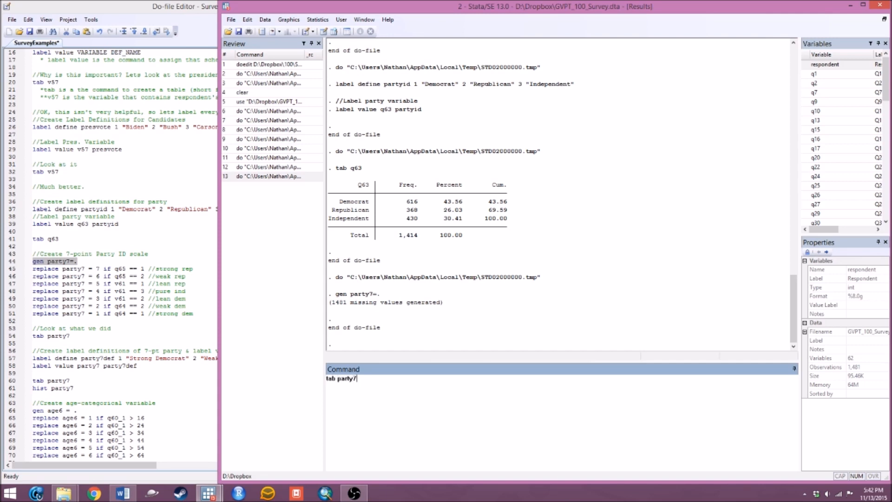
key("Return")
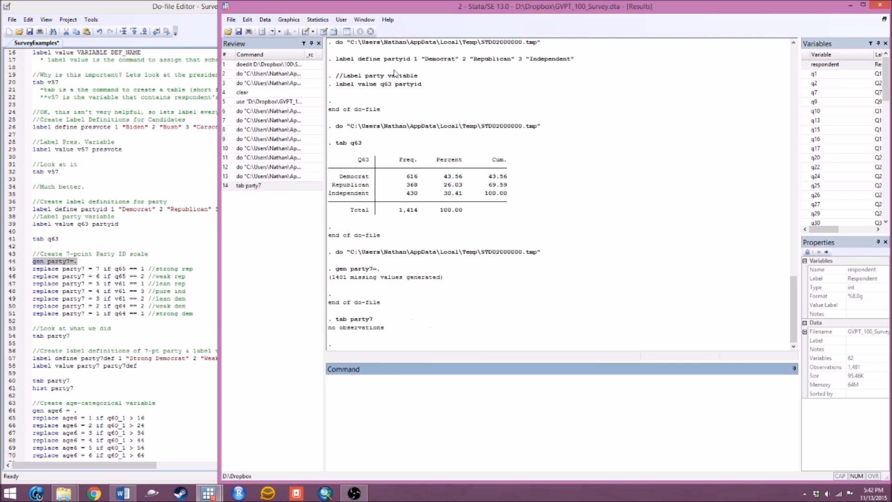
Switch to the survey codebook in Word and examine party questions q63, q64, q65 and v61 with their response codes.
left_click(151, 285)
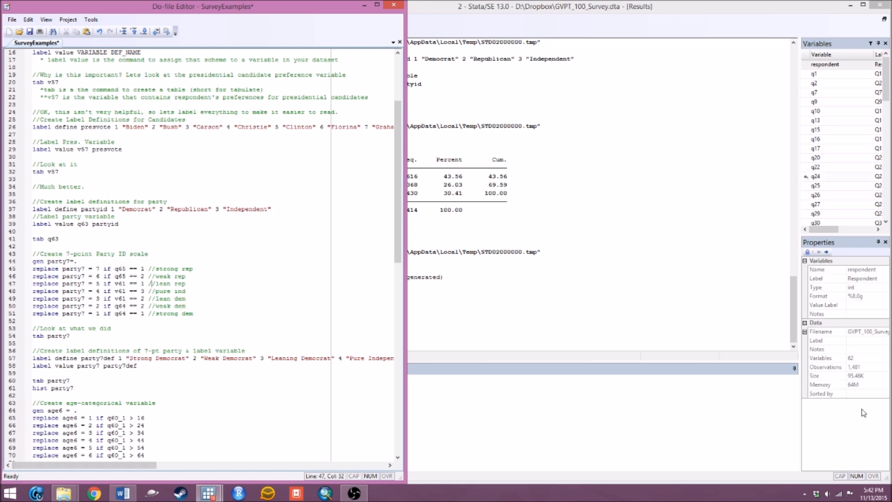
left_click_drag(891, 240, 288, 1)
scroll(505, 273, "down", 2)
scroll(505, 273, "down", 6)
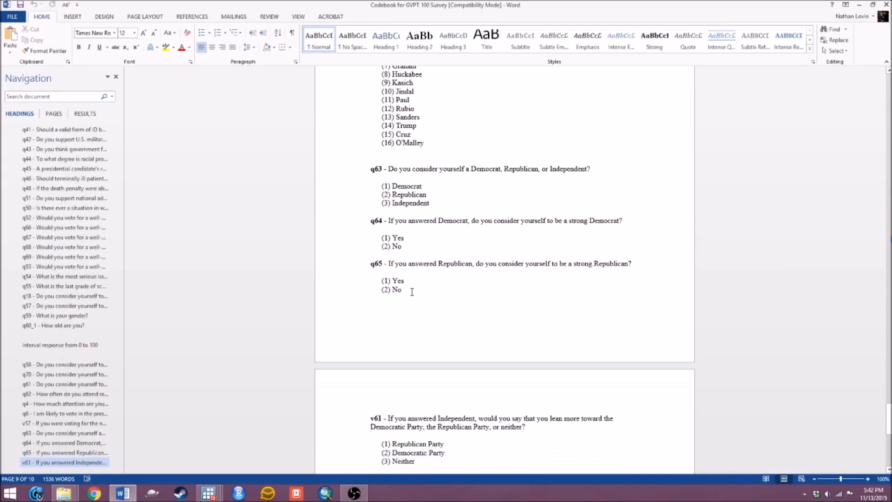
Examine codebook questions q64, q65 and v61 with their response codes, and return to the Stata do-file.
scroll(418, 255, "down", 2)
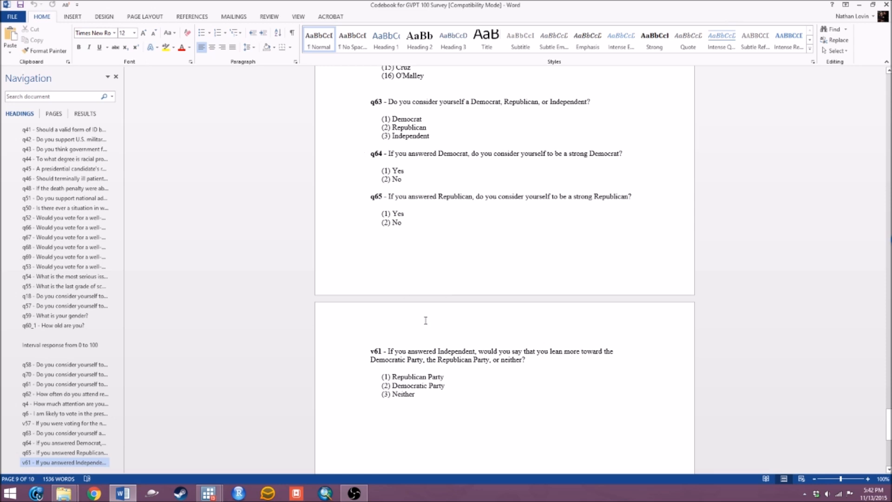
left_click_drag(395, 154, 575, 412)
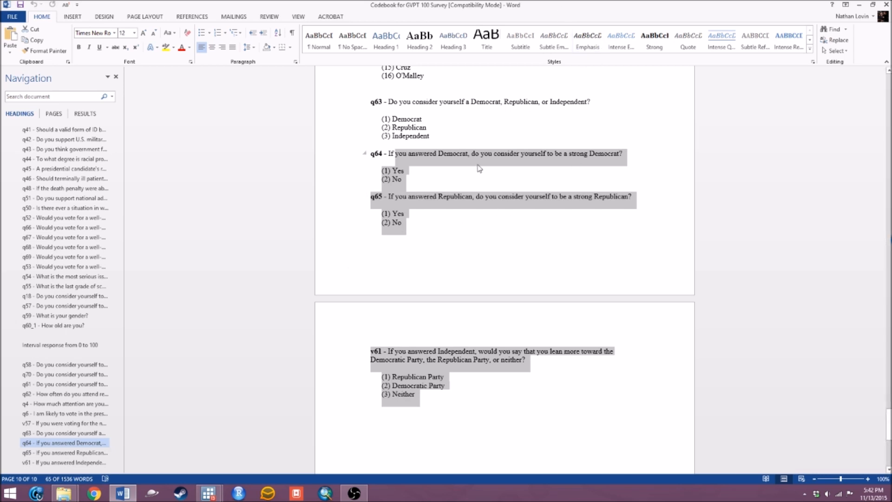
left_click(504, 175)
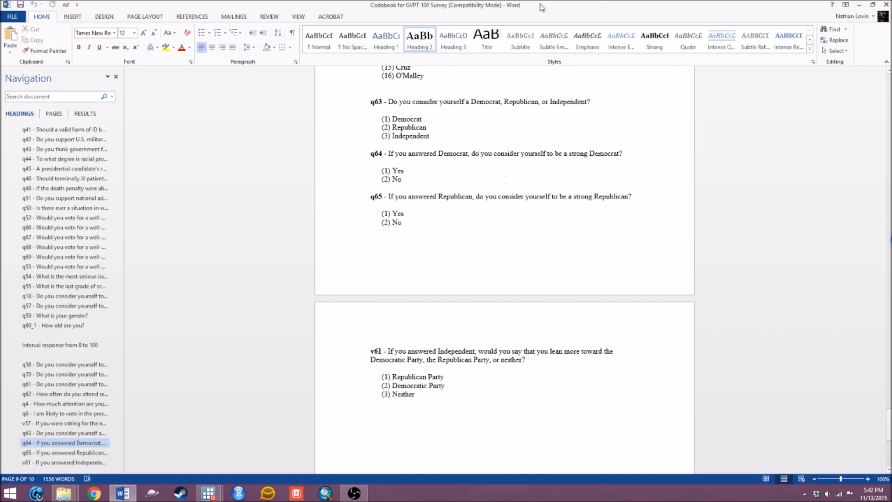
left_click(859, 5)
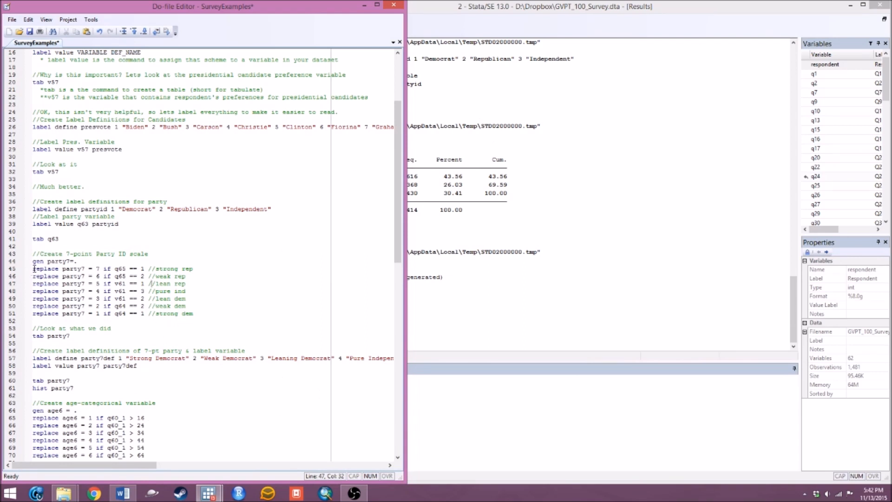
Examine the replace command, the party7 variable and the assigned value 7 in the strong Republican line.
left_click_drag(34, 268, 100, 268)
left_click(56, 270)
double_click(57, 271)
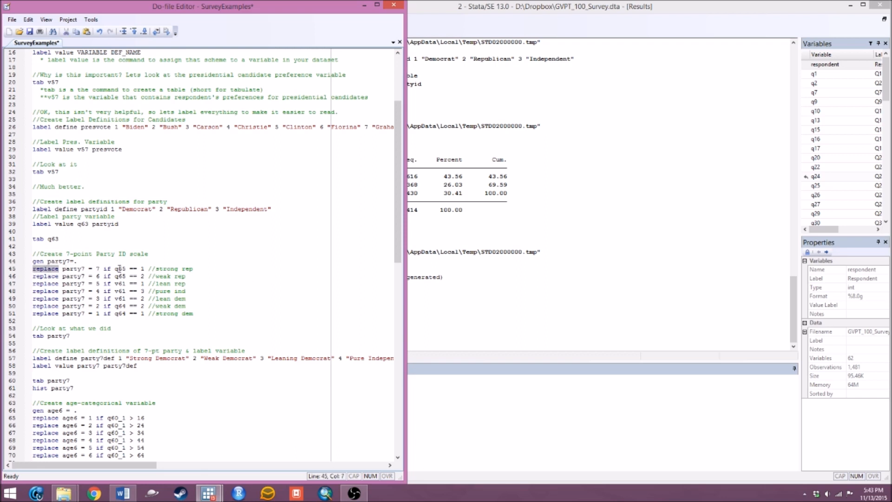
double_click(68, 269)
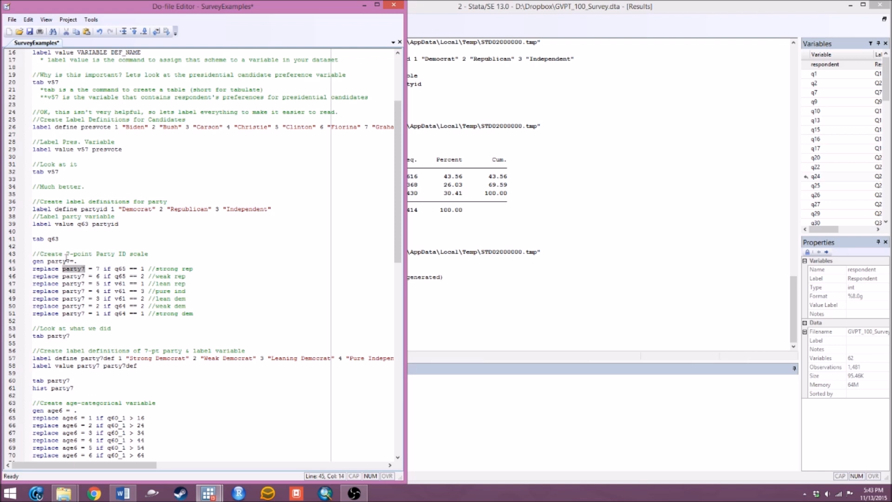
double_click(98, 268)
left_click(71, 271)
Check question q65 and its Yes response code in the Word codebook, and return to the Stata do-file.
left_click(123, 492)
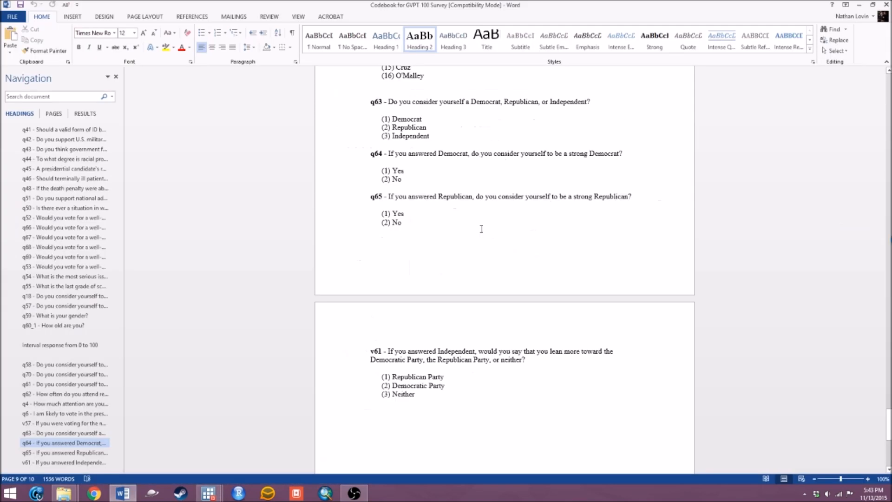
left_click_drag(418, 228, 368, 193)
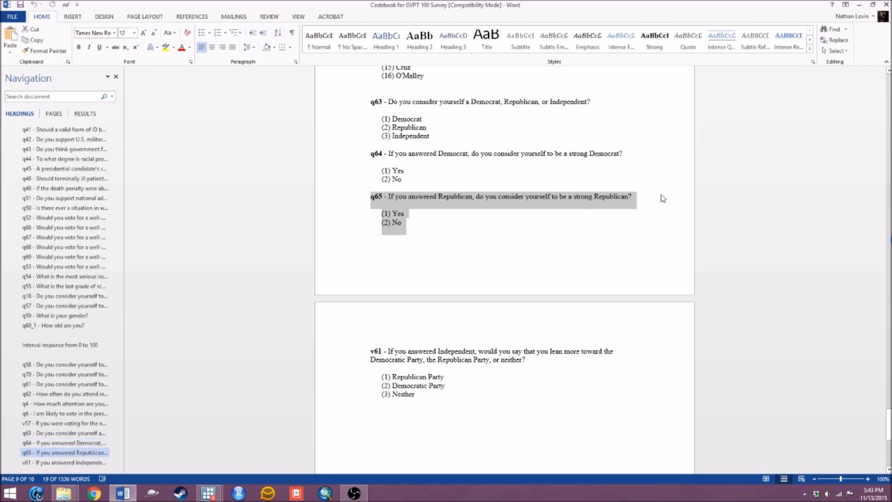
left_click(411, 214)
left_click_drag(408, 214, 371, 215)
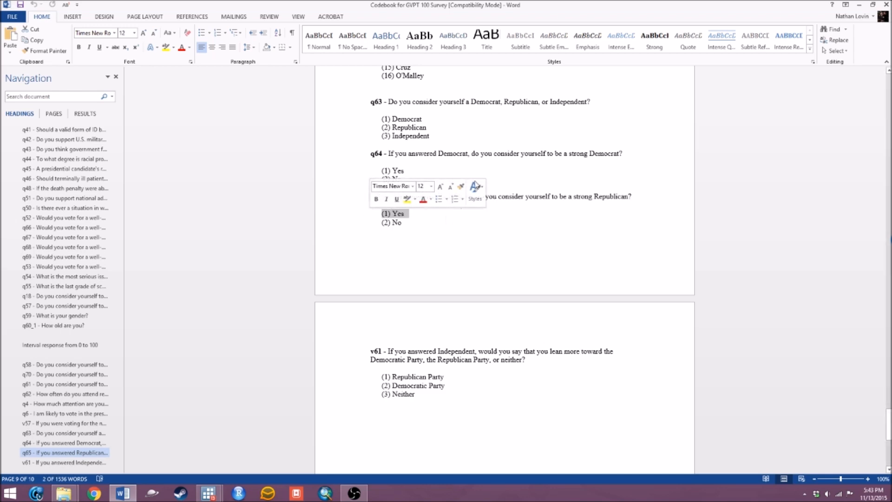
left_click(863, 7)
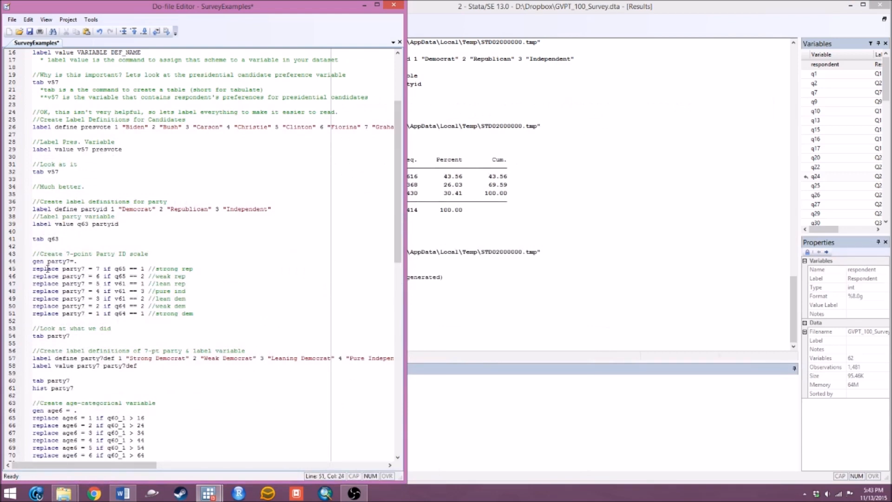
Examine the if q65 == 1 condition, its double equals sign and the comment in the strong Republican replace line.
left_click_drag(32, 268, 125, 268)
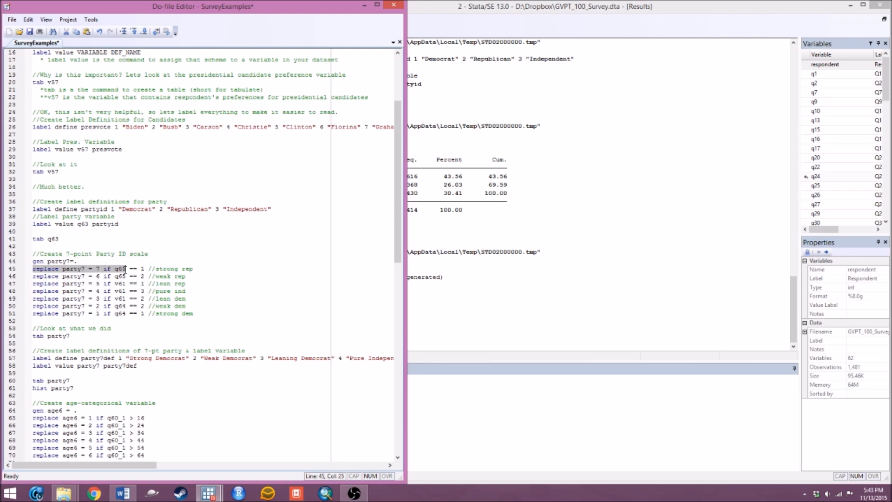
left_click(123, 269)
left_click(142, 269)
double_click(141, 269)
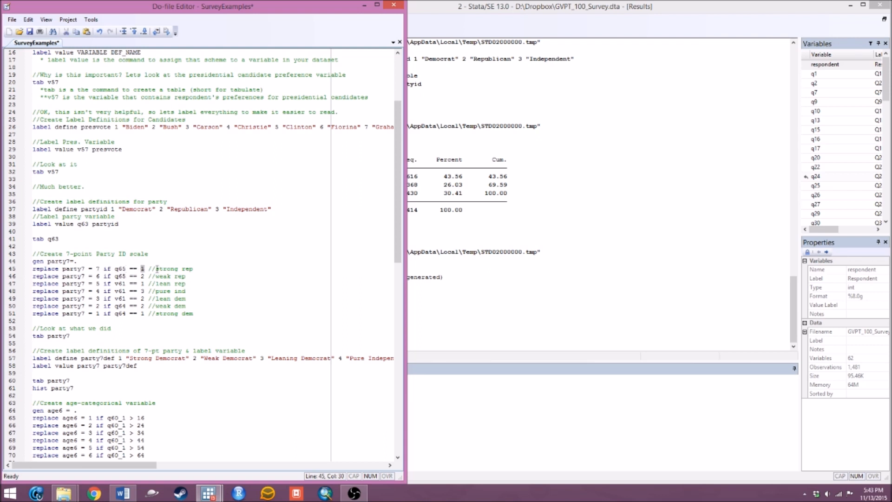
left_click(199, 270)
left_click(93, 269)
left_click(134, 268)
left_click(141, 276)
double_click(135, 269)
left_click(142, 268)
left_click_drag(33, 268, 208, 269)
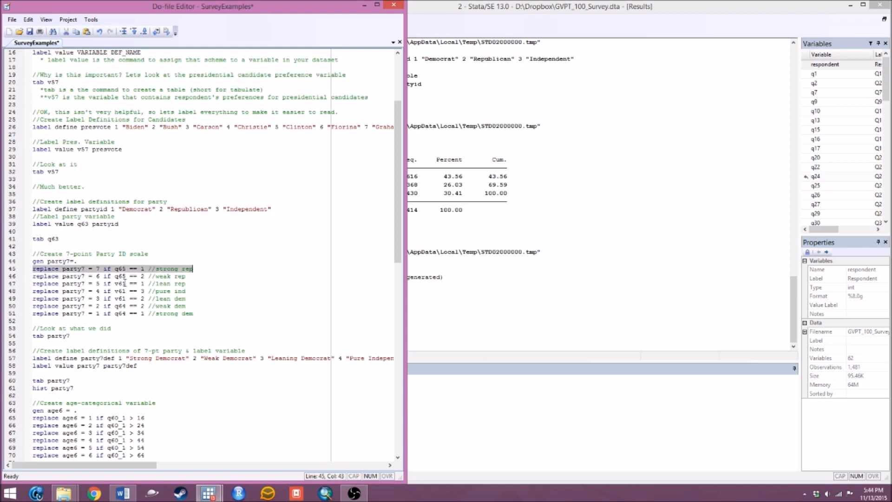
Examine the assigned values and the q65 and v61 conditions in the weak Republican, leaning Republican and pure independent lines.
left_click(92, 283)
double_click(98, 276)
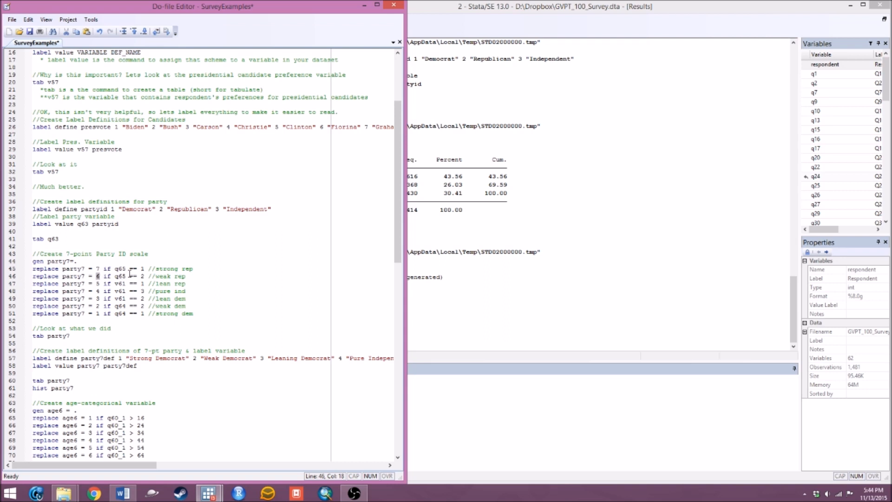
left_click_drag(125, 276, 144, 276)
left_click_drag(116, 283, 126, 284)
double_click(143, 284)
double_click(142, 291)
Run the seven replace party7 lines from strong rep to strong dem, and review the changes made in the results.
left_click_drag(32, 283, 20, 271)
left_click(208, 304)
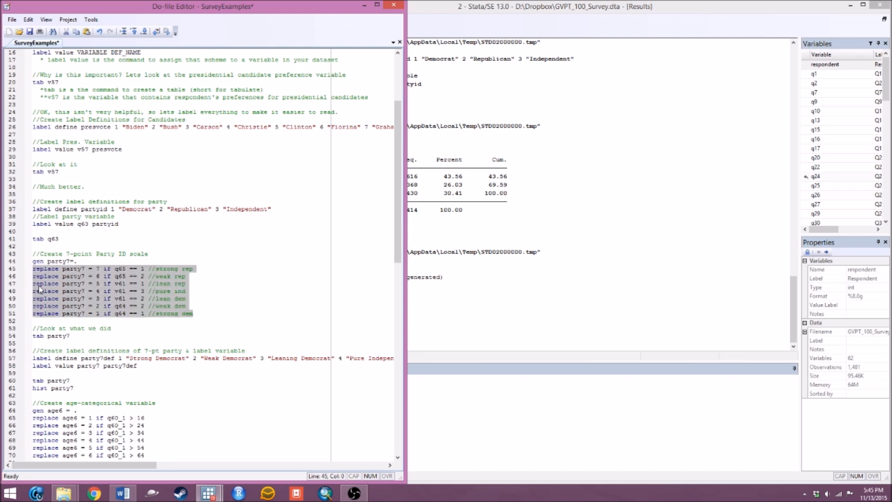
key("ctrl+d")
left_click(478, 233)
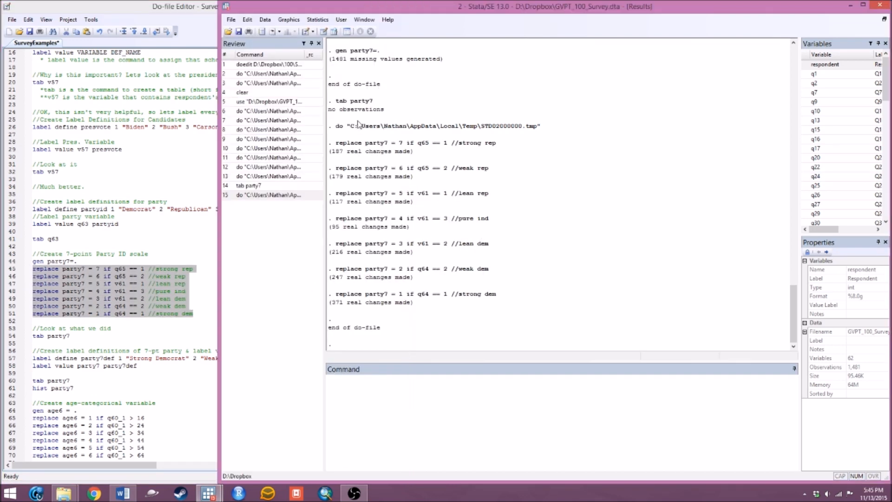
left_click_drag(417, 154, 328, 156)
left_click_drag(412, 177, 329, 184)
left_click(329, 184)
left_click_drag(418, 203, 329, 207)
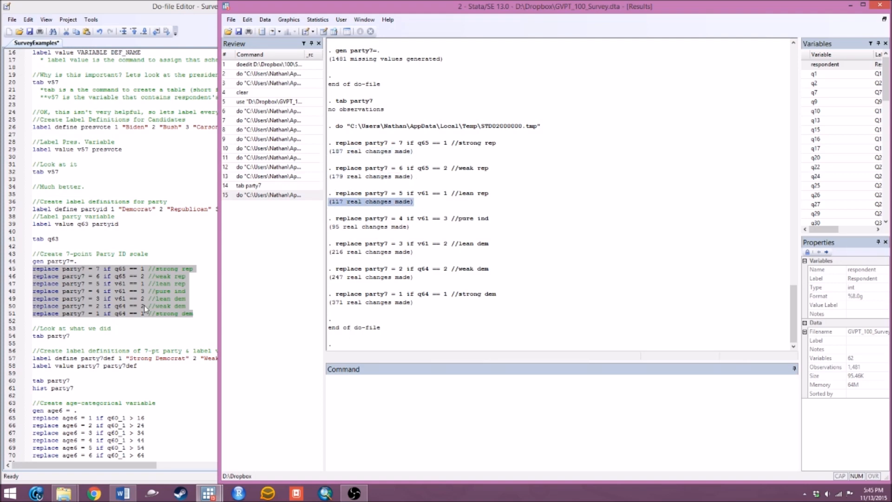
Run the tab party7 line under the "Look at what we did" comment, and inspect the category codes and percentages.
left_click(198, 298)
left_click_drag(101, 335, 26, 336)
left_click(167, 31)
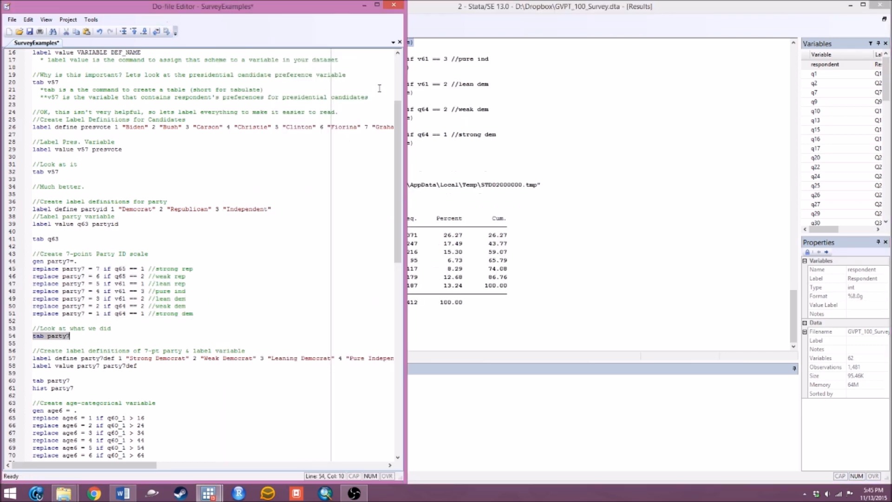
left_click(493, 120)
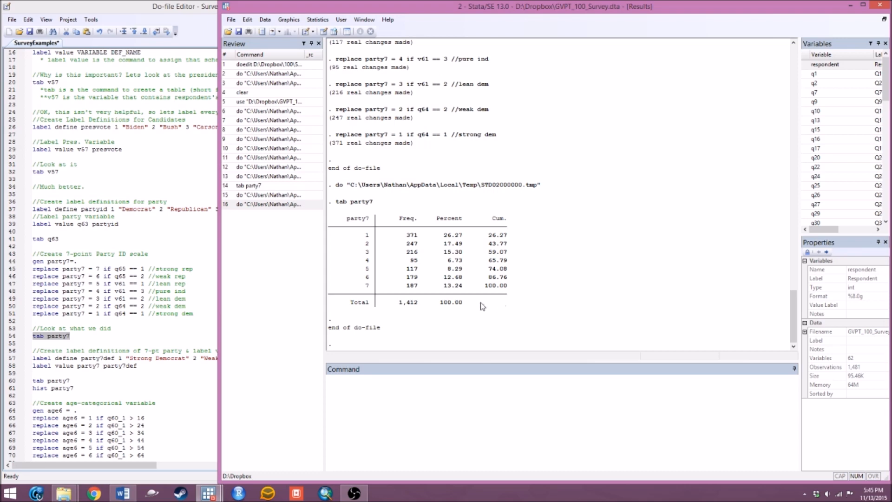
left_click_drag(517, 262, 463, 261)
left_click_drag(358, 236, 371, 242)
Run the label define party7def and label value party7 party7def lines to label the seven categories, Strong Democrat through Strong Republican.
left_click(126, 335)
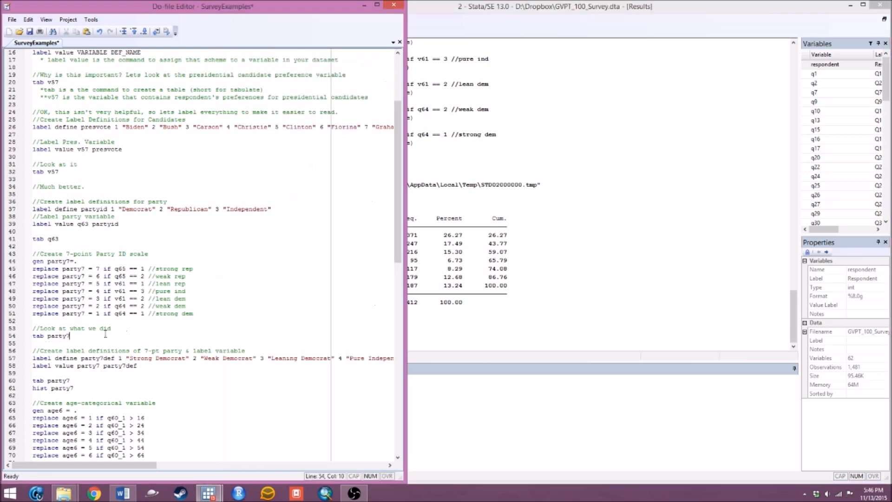
left_click(33, 357)
left_click_drag(33, 357, 227, 372)
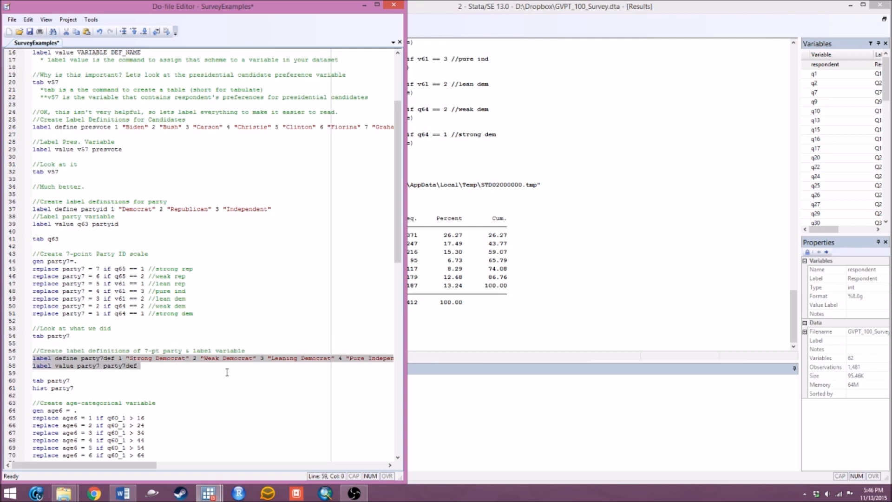
left_click_drag(118, 464, 207, 443)
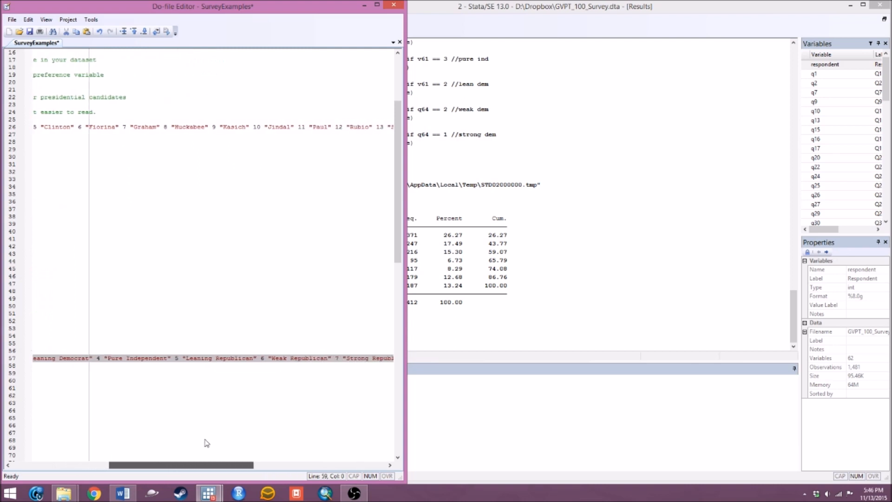
left_click_drag(207, 443, 92, 460)
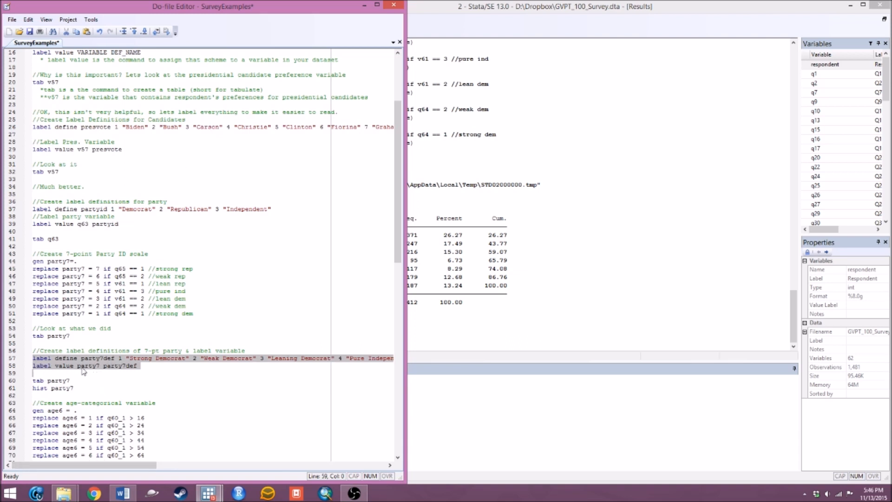
left_click(163, 35)
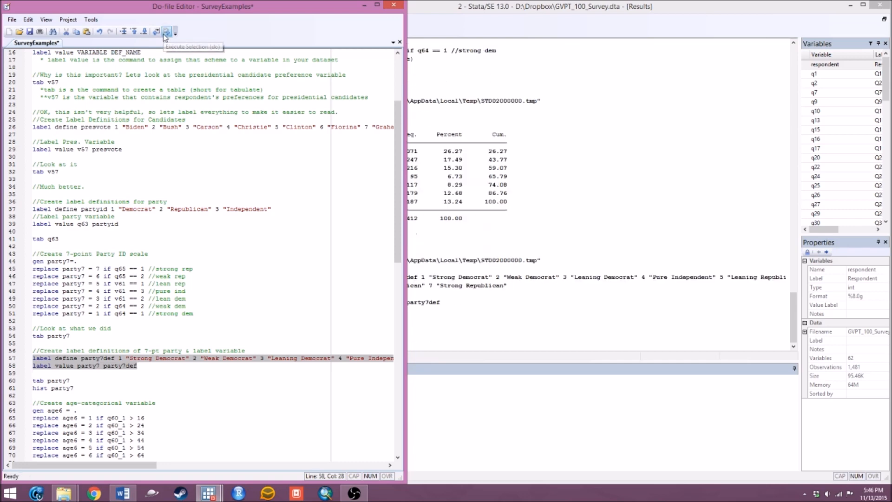
left_click(481, 232)
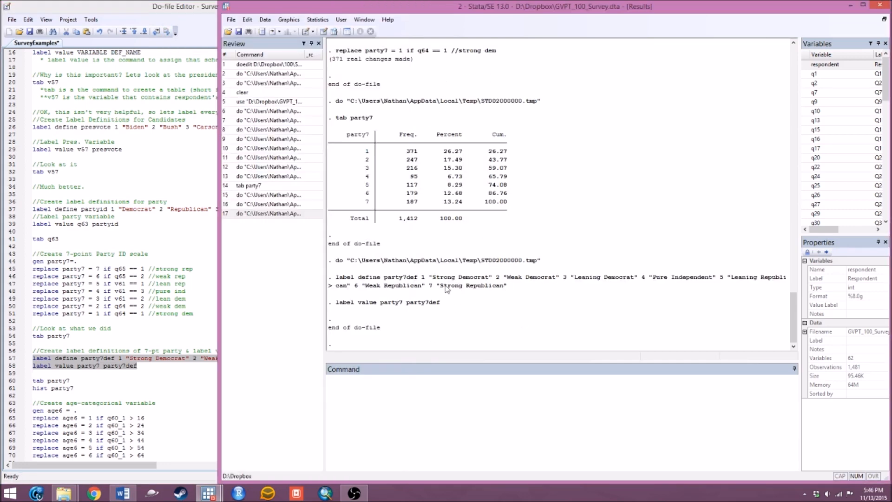
Run the tab party7 line below the label commands to tabulate the labelled scale.
left_click(167, 325)
left_click(78, 379)
left_click_drag(78, 380, 33, 380)
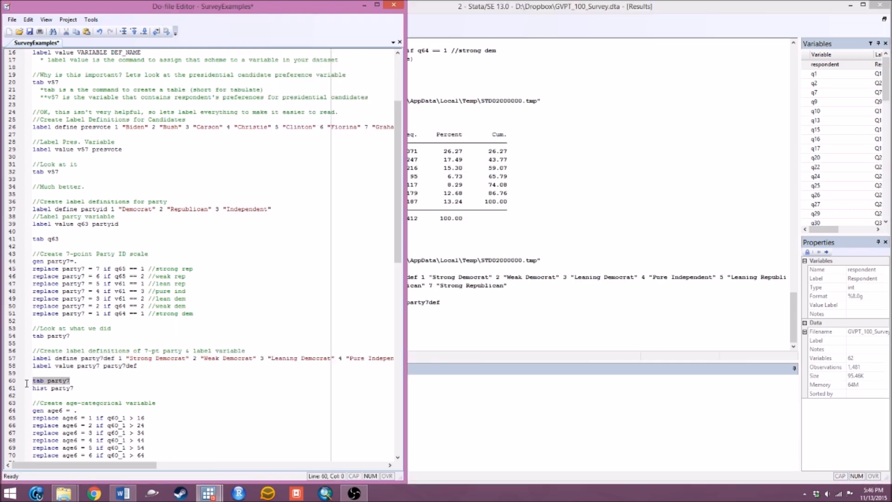
left_click(166, 32)
left_click(540, 221)
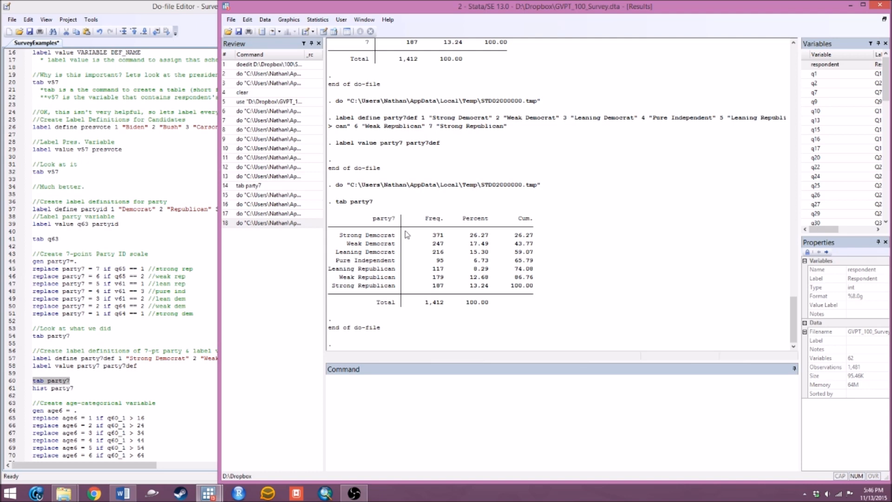
Compare the party percentages in the earlier q63 table with the Pure Independent percentage in the party7 table.
left_click_drag(793, 309, 790, 212)
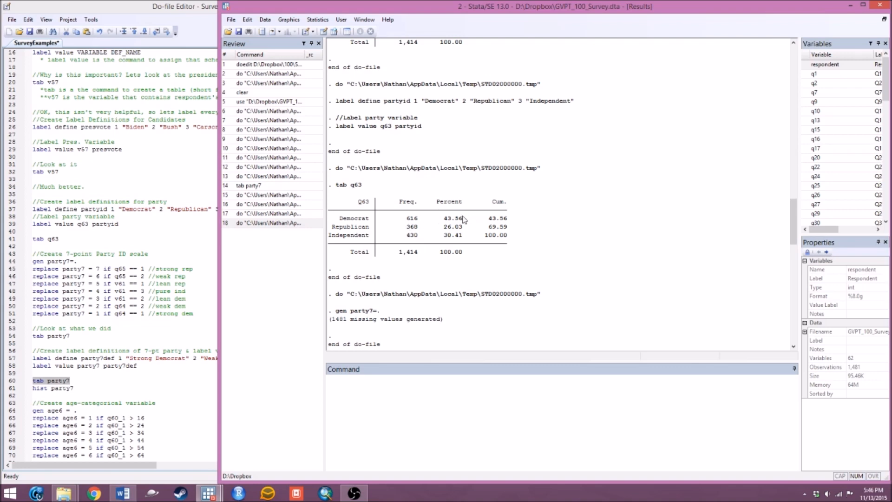
left_click_drag(444, 219, 463, 227)
left_click_drag(796, 201, 788, 310)
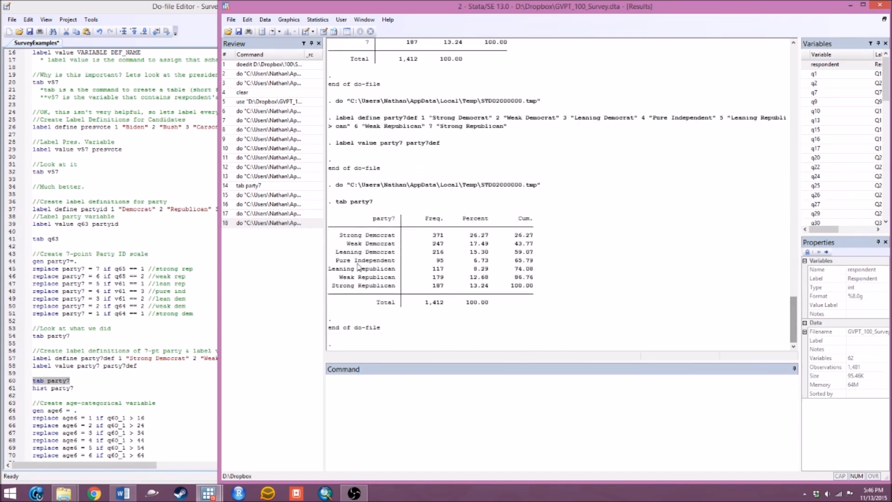
left_click_drag(473, 260, 492, 262)
Add the freq option to the hist party7 line, run it, widen the graph window to view the histogram, and close the graph.
left_click_drag(81, 389, 30, 388)
left_click(83, 388)
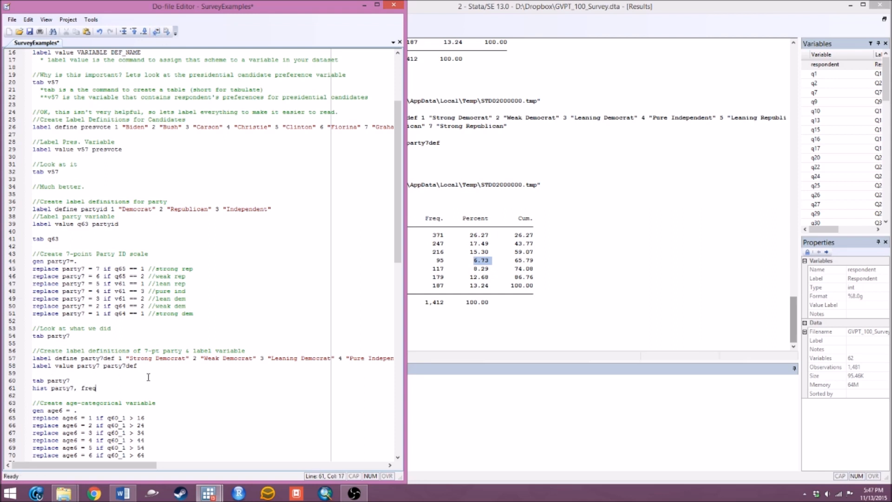
left_click(24, 396)
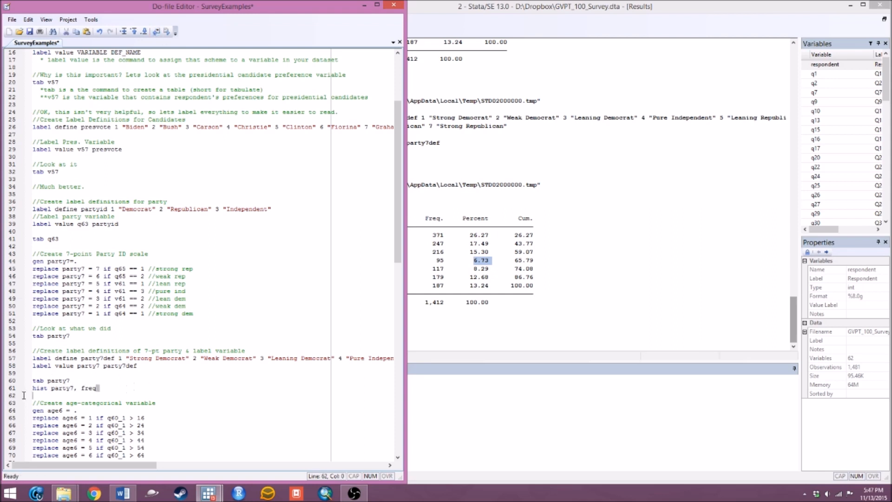
left_click(167, 32)
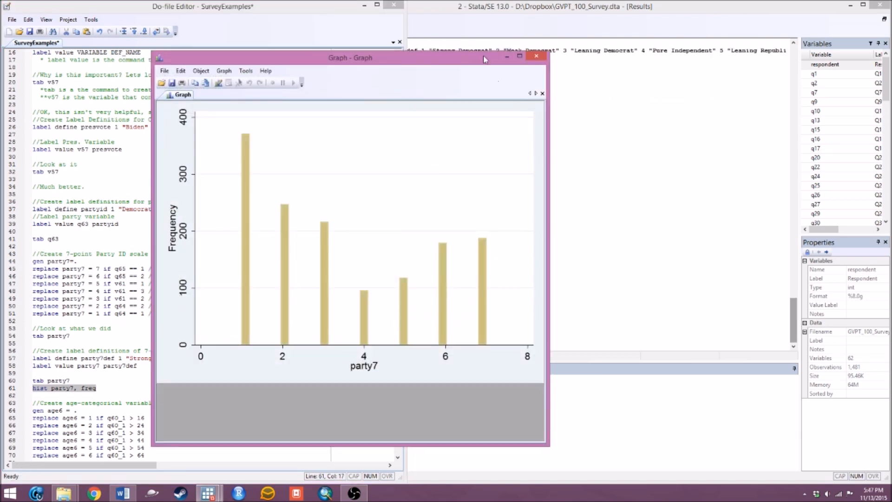
left_click_drag(548, 79, 692, 72)
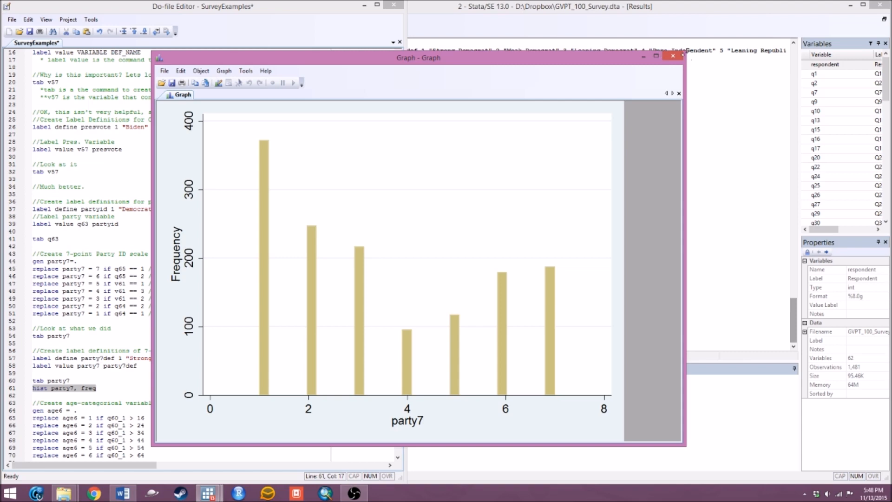
left_click(674, 56)
Add a sum party7 line below the hist line, run it, and check the mean in the results.
left_click(113, 389)
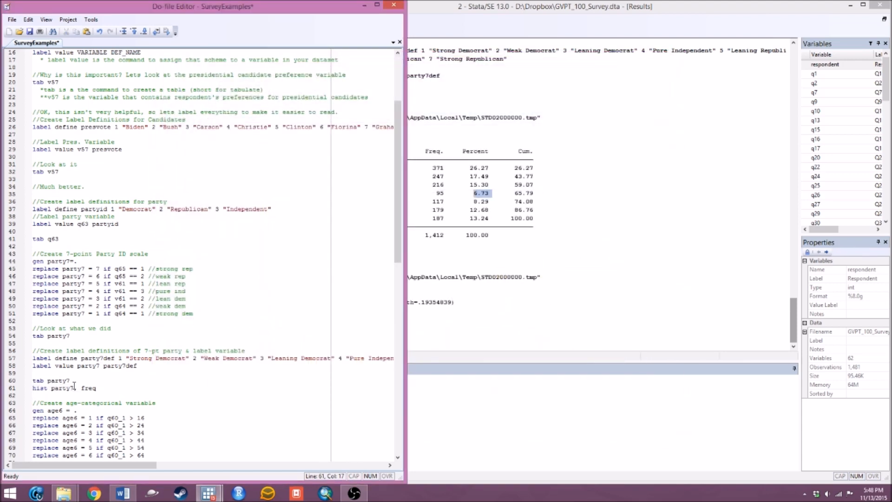
key("Return")
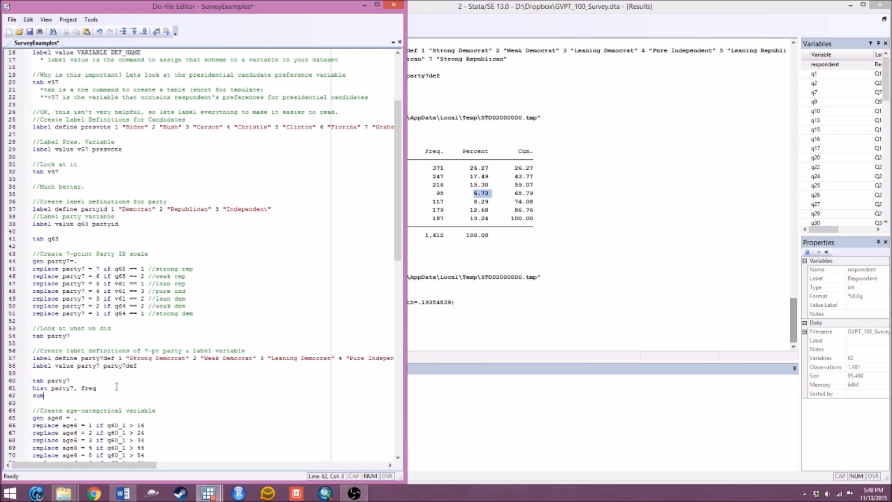
type("sum party7")
left_click_drag(73, 396, 27, 396)
left_click(170, 30)
left_click(499, 148)
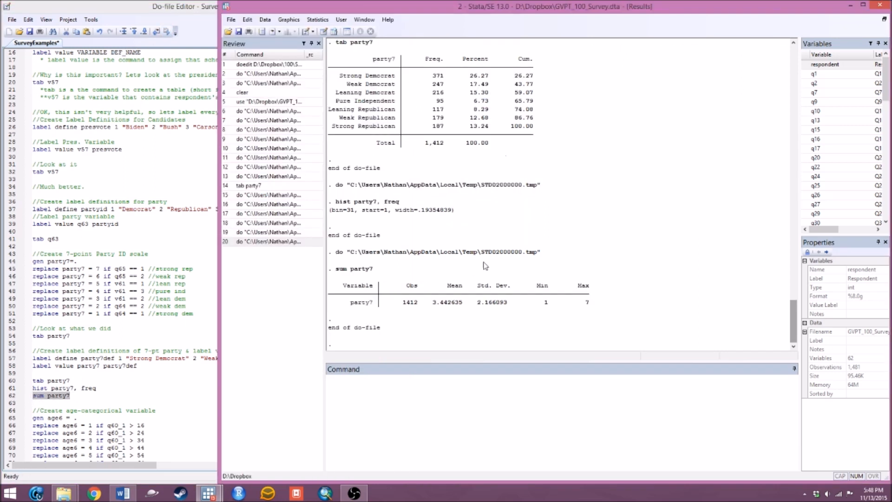
left_click_drag(441, 285, 466, 305)
Add the det option to the sum party7 line and run it for detailed summary statistics.
left_click(70, 396)
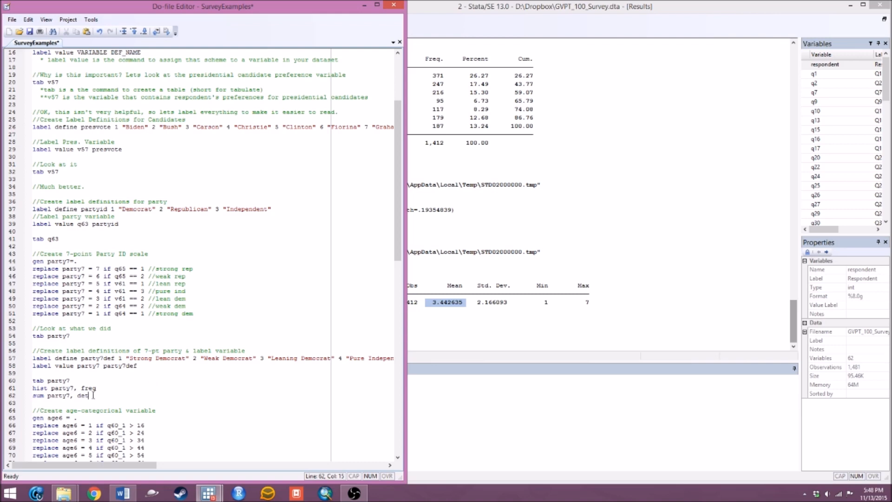
left_click_drag(94, 395, 29, 396)
left_click(166, 31)
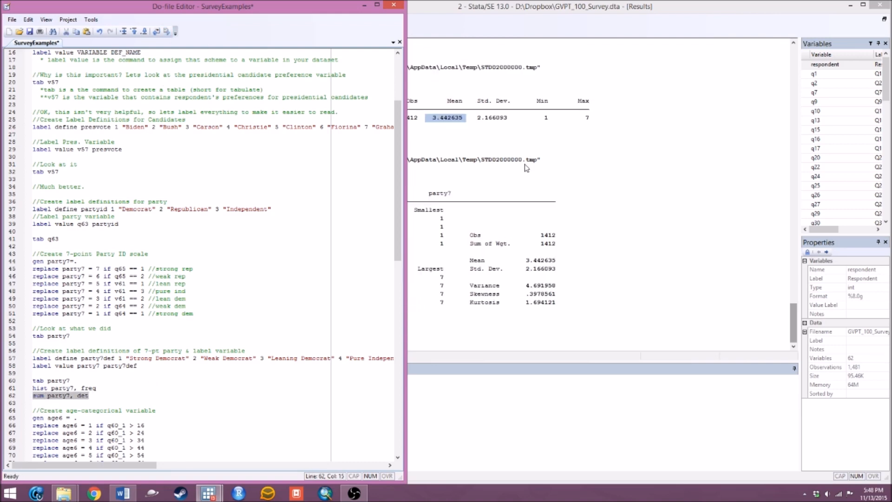
left_click(521, 165)
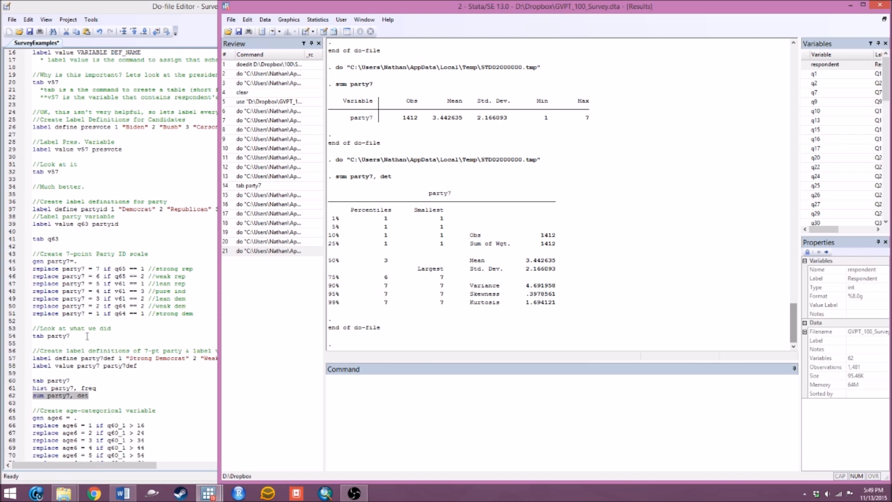
Run the tab party7 and hist party7, freq lines together again and close the resulting graph.
left_click(142, 342)
left_click_drag(98, 389, 26, 380)
left_click(166, 31)
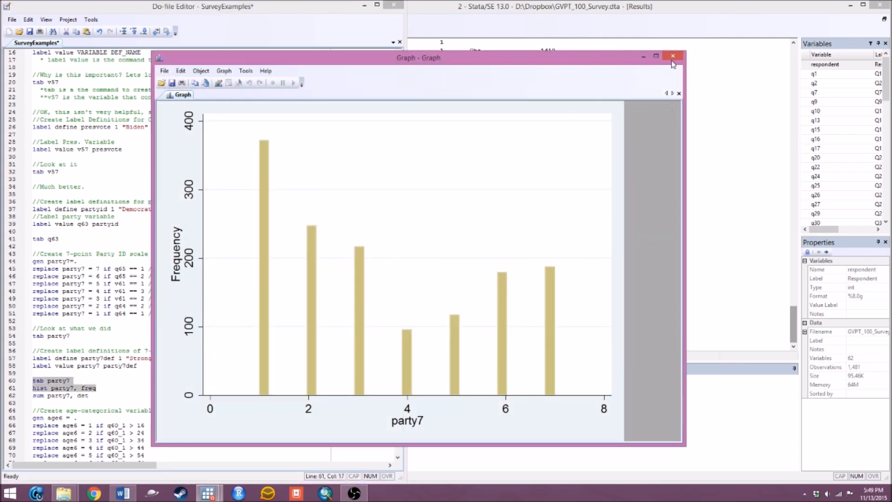
left_click(673, 57)
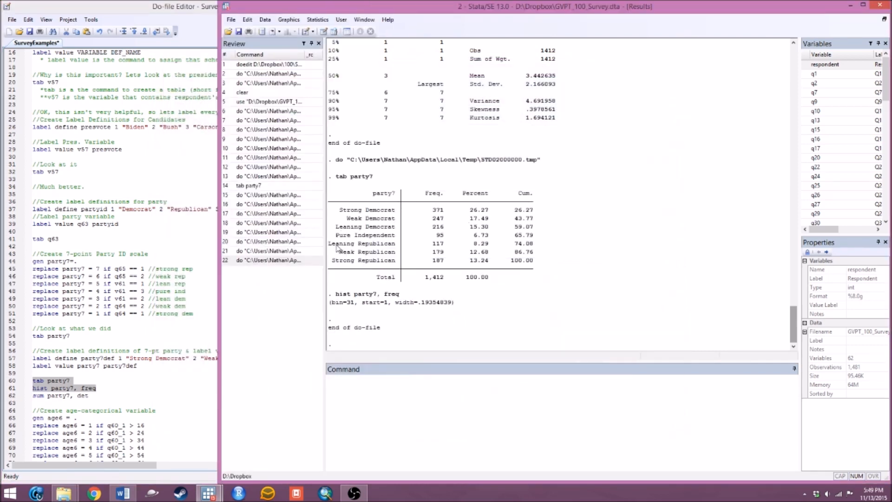
Find the age-categorical section of the do-file and tabulate its source age variable with the direct command tab q60_1.
left_click(130, 383)
scroll(139, 385, "down", 2)
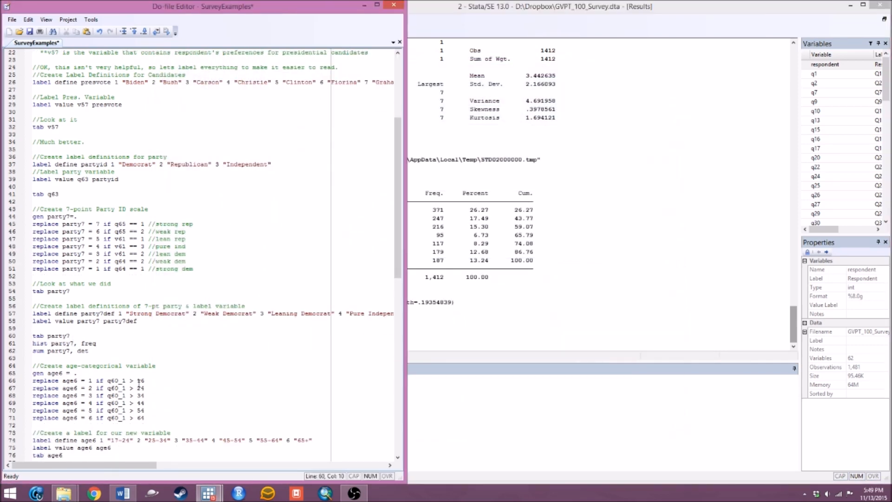
left_click(98, 352)
scroll(149, 359, "down", 2)
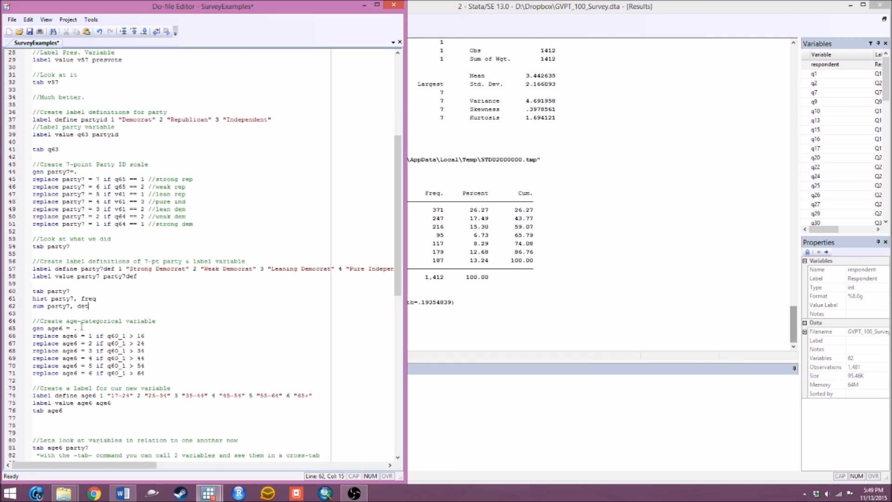
left_click_drag(84, 328, 17, 329)
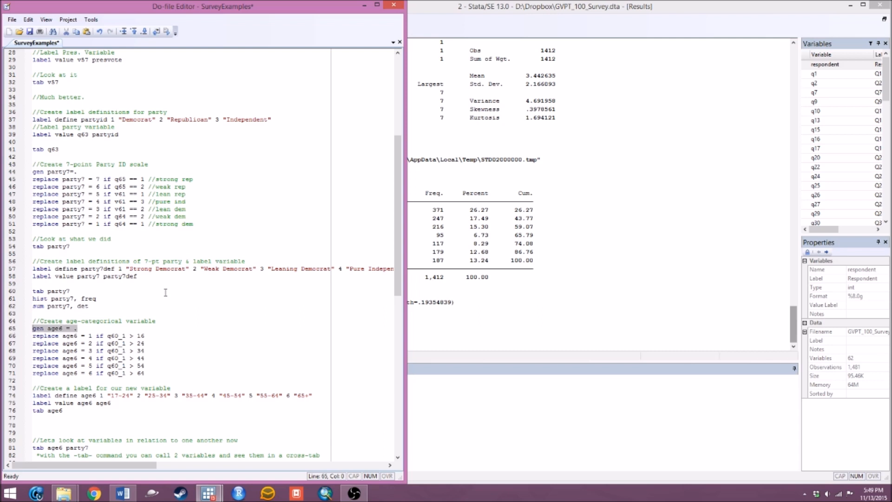
left_click(490, 394)
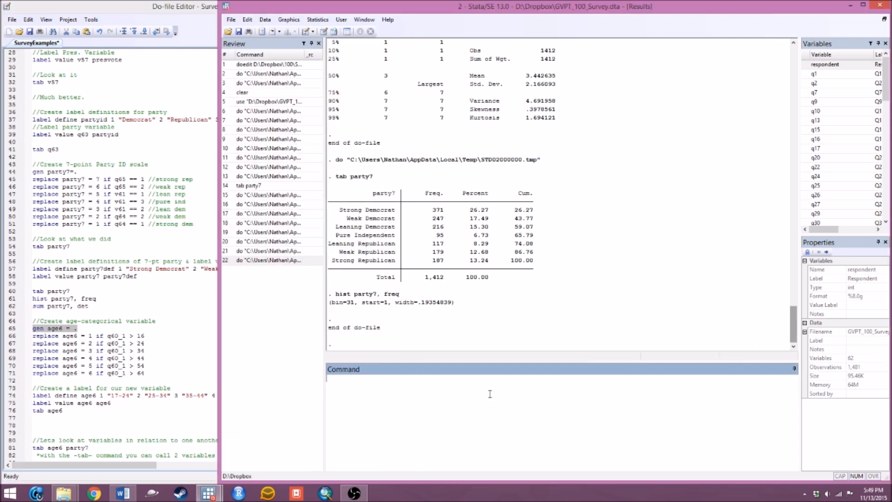
type("tab aq60_1")
key("BackSpace")
key("BackSpace")
key("BackSpace")
key("BackSpace")
type("q")
key("Return")
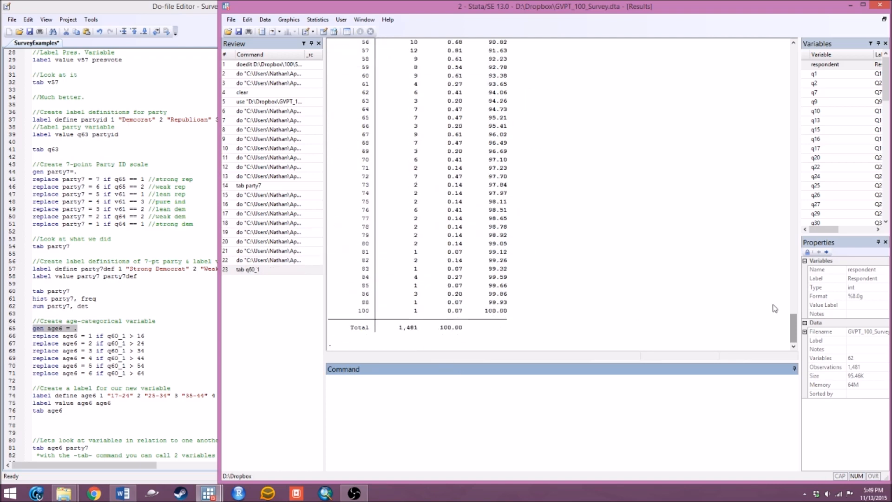
Examine the q60_1 frequency table from the oldest ages back to the youngest.
left_click_drag(796, 330, 783, 346)
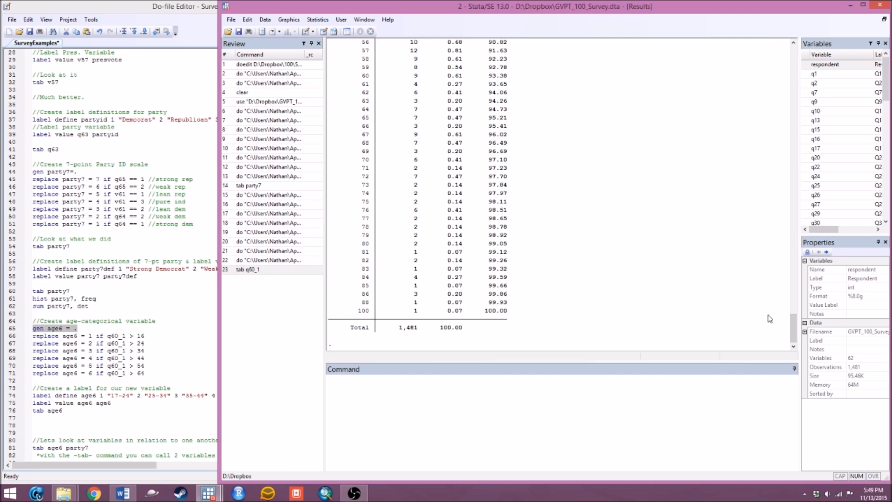
left_click_drag(461, 311, 452, 286)
left_click_drag(460, 253, 457, 248)
left_click(472, 308)
left_click_drag(798, 326, 796, 316)
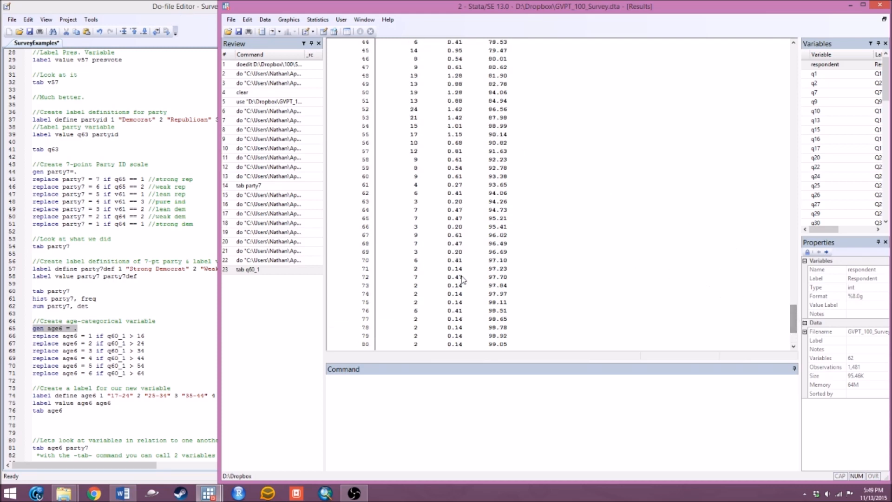
left_click_drag(789, 320, 792, 295)
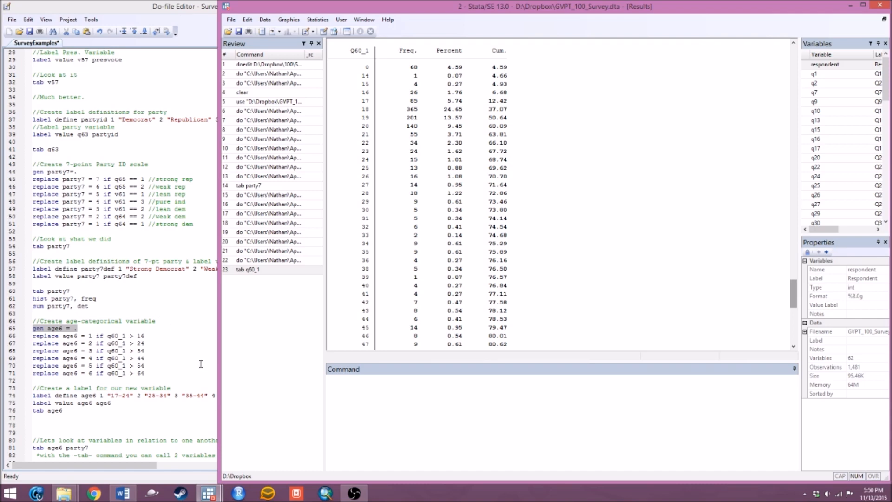
Run the gen age6 = . line in the age-categorical section to create an empty age6 variable.
left_click(168, 365)
left_click(171, 378)
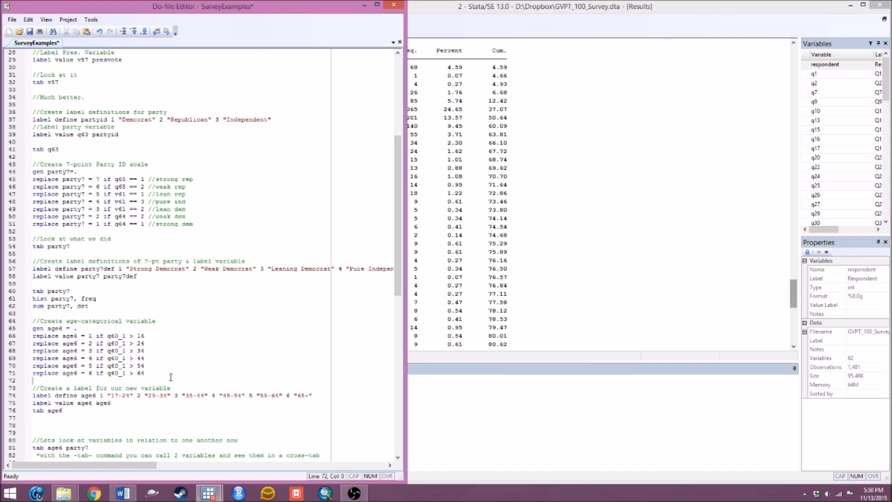
left_click(142, 373)
scroll(168, 343, "up", 9)
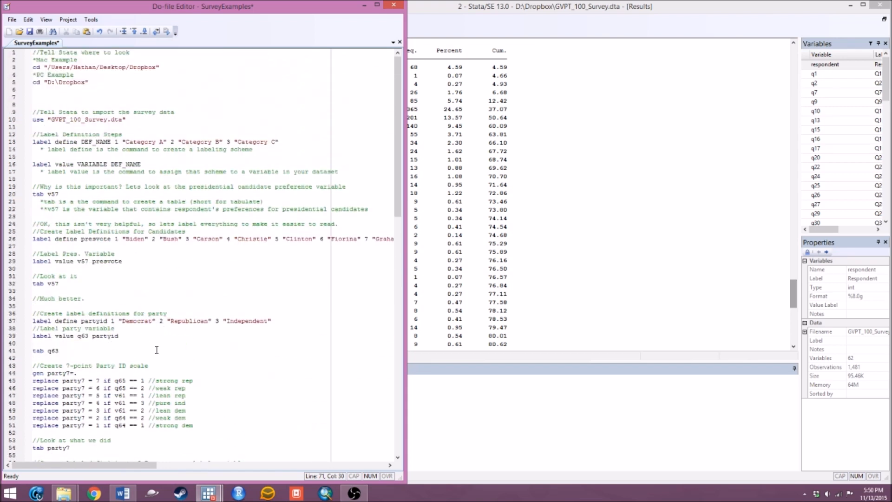
scroll(159, 338, "down", 6)
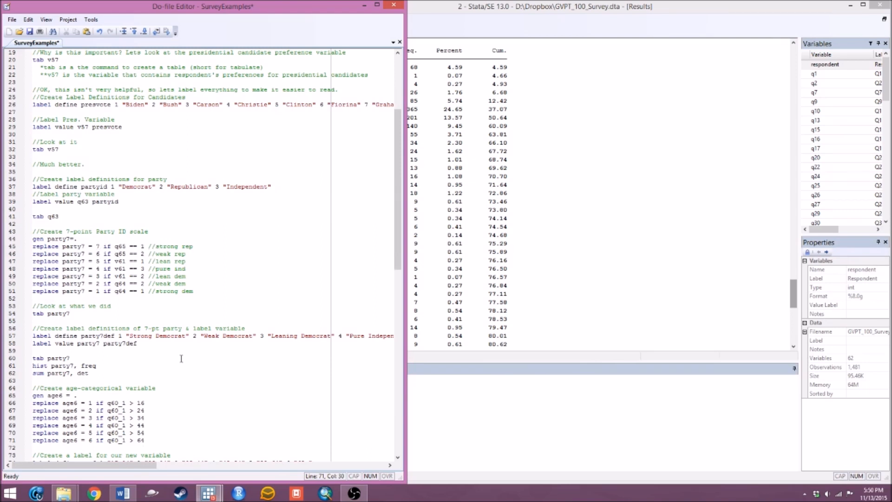
scroll(181, 358, "down", 2)
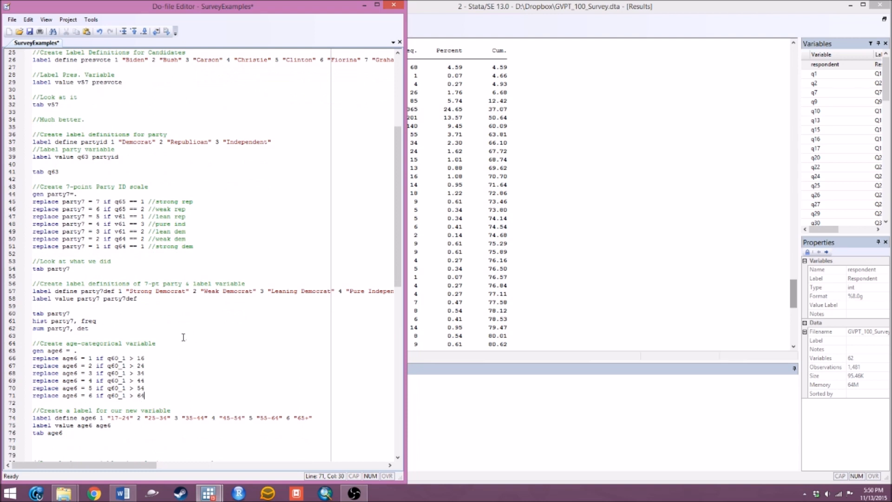
scroll(185, 336, "down", 2)
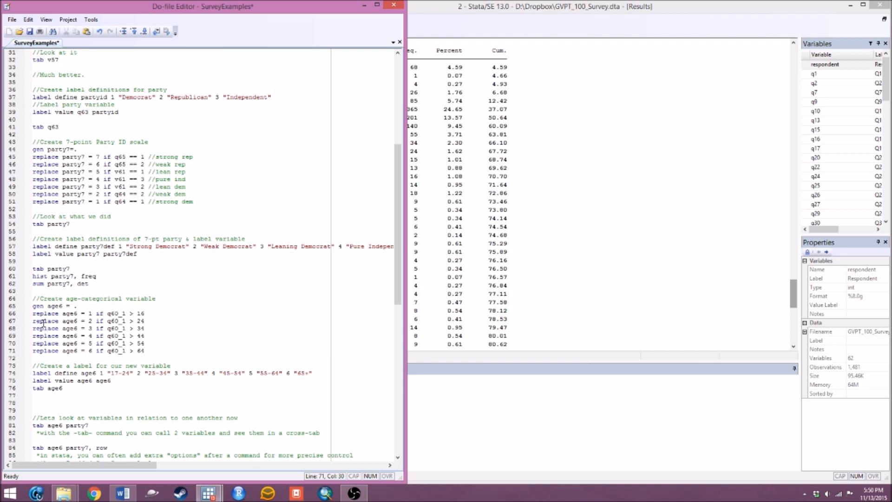
left_click_drag(78, 306, 28, 310)
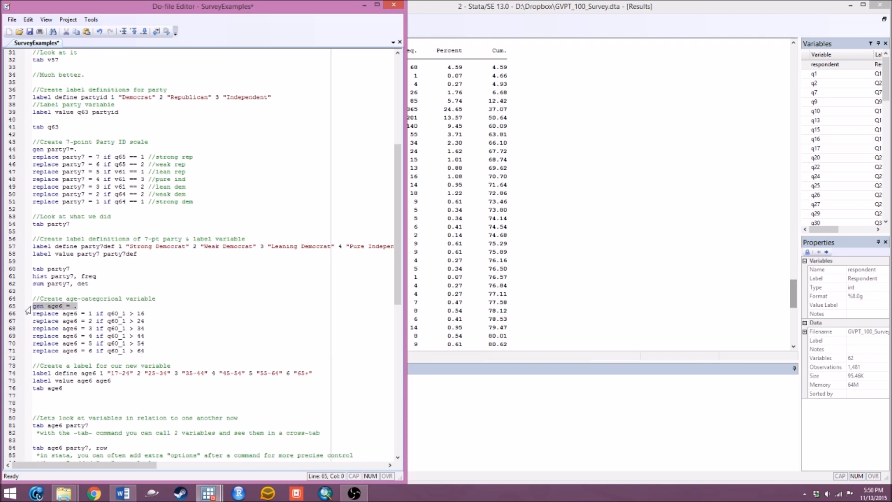
key("ctrl+d")
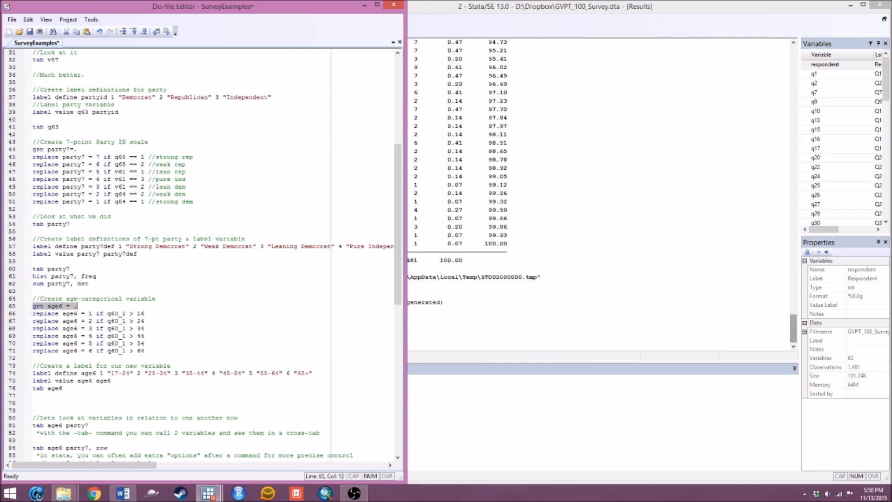
left_click(490, 209)
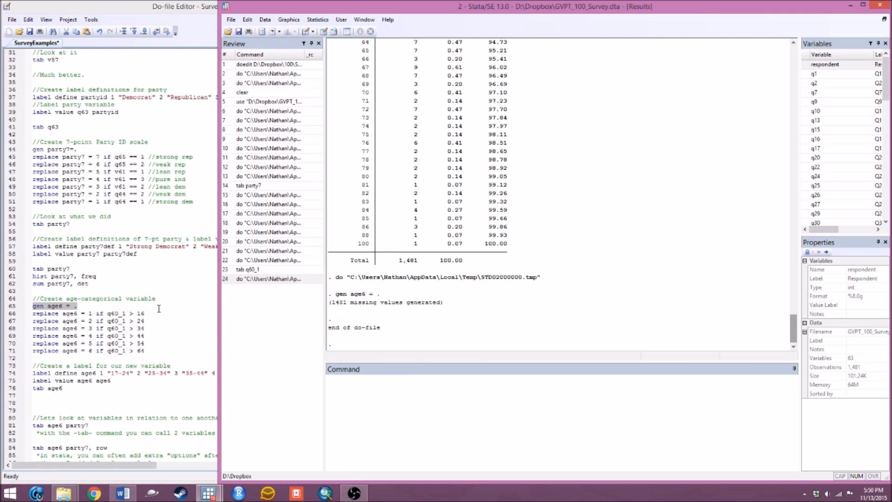
Run the replace age6 = 1 if q60_1 > 16 line to assign the first age category.
left_click(130, 343)
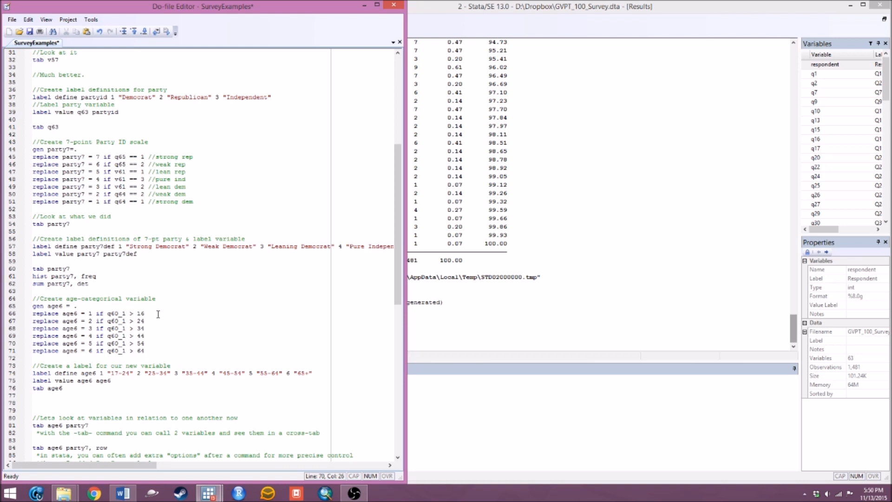
left_click_drag(158, 314, 25, 316)
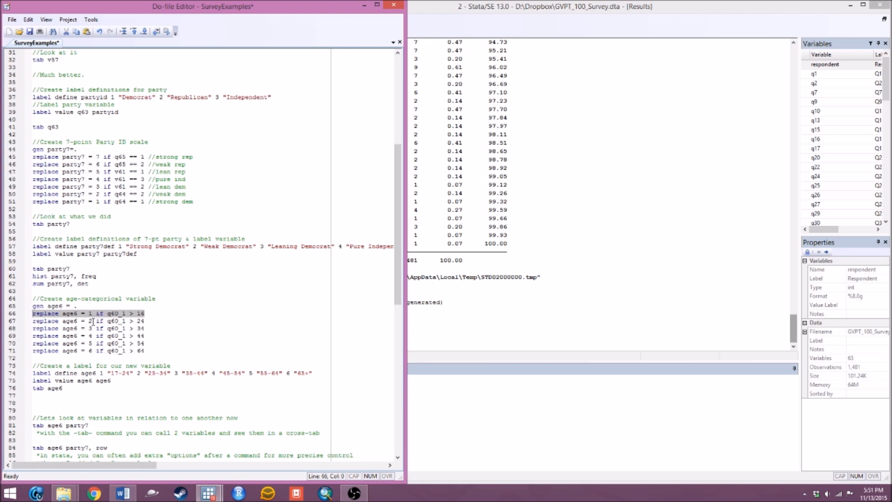
left_click(150, 314)
left_click_drag(175, 313, 30, 313)
left_click(144, 314)
left_click_drag(126, 314, 134, 315)
left_click(141, 313)
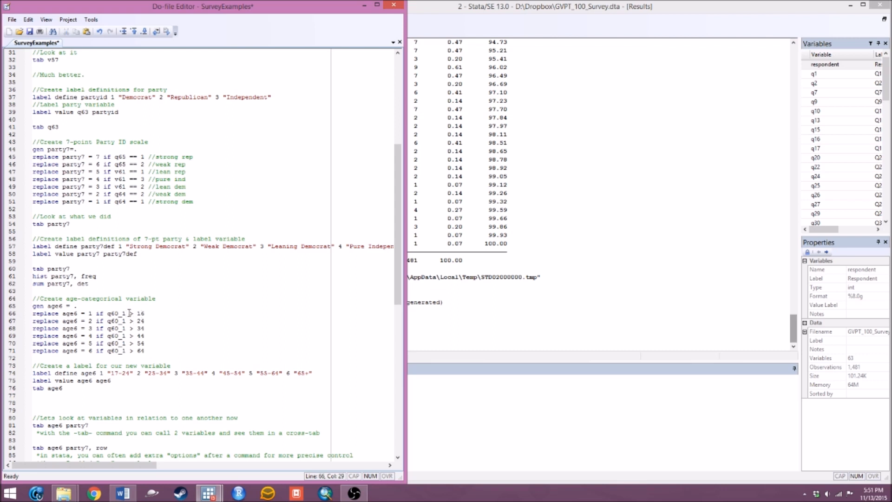
left_click(152, 314)
left_click_drag(132, 317, 26, 316)
left_click(168, 35)
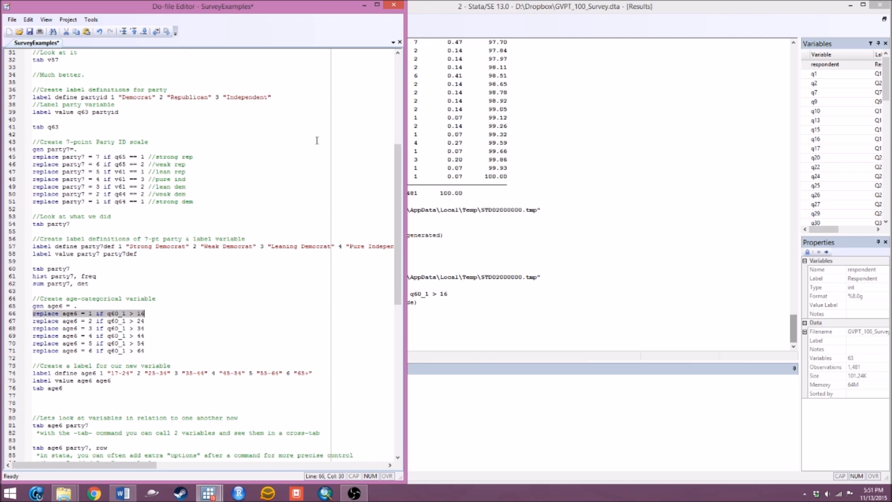
left_click(431, 181)
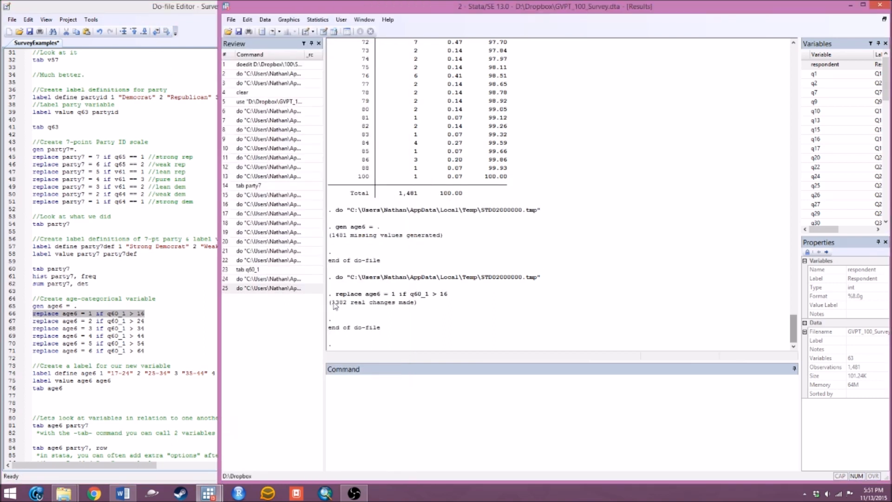
Compare the number of changes made by the first age6 replacement with the missing values generated for age6.
left_click_drag(333, 305, 349, 306)
left_click(163, 315)
left_click(159, 321)
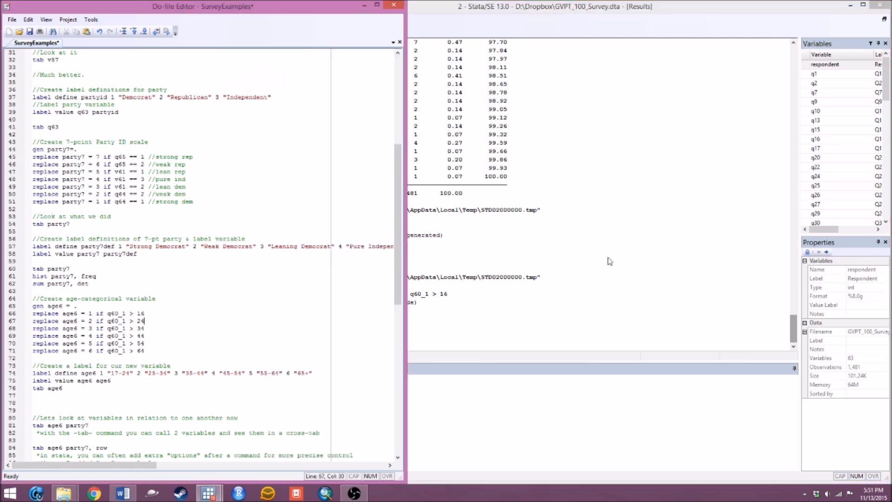
left_click(587, 312)
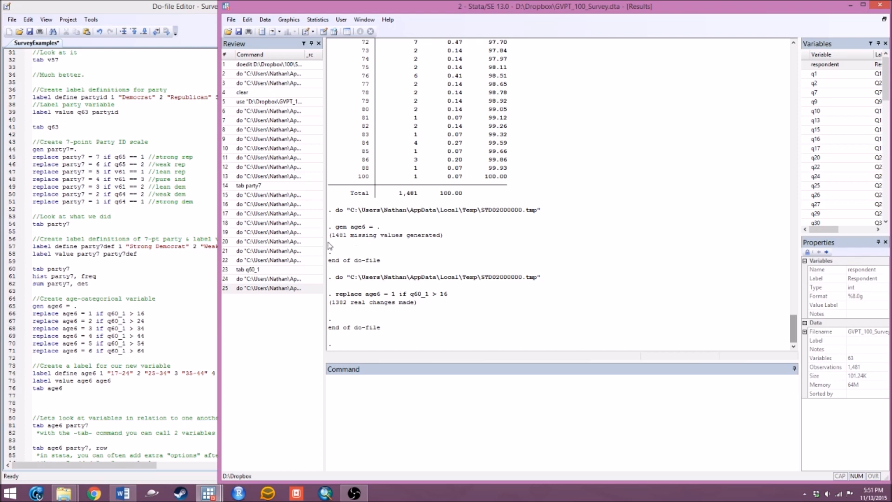
left_click_drag(334, 235, 349, 238)
left_click(382, 380)
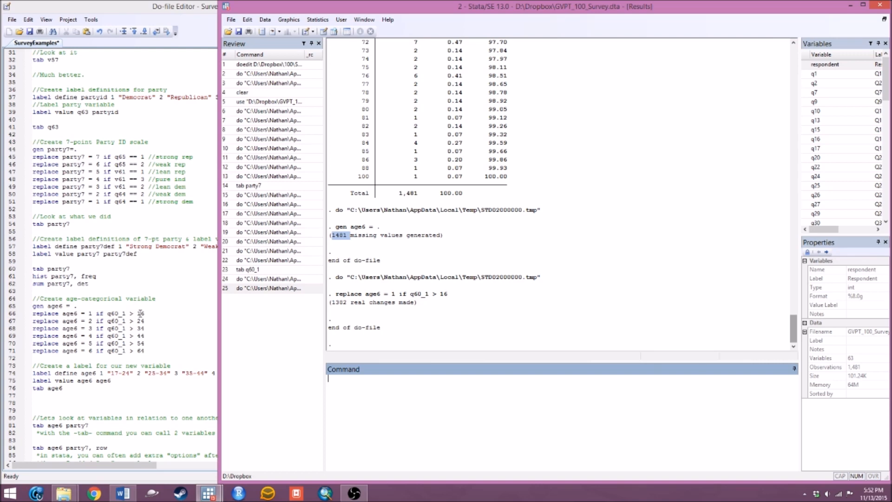
Change the condition in the replace age6 = 2 line to q60_1 > 25.
left_click(156, 323)
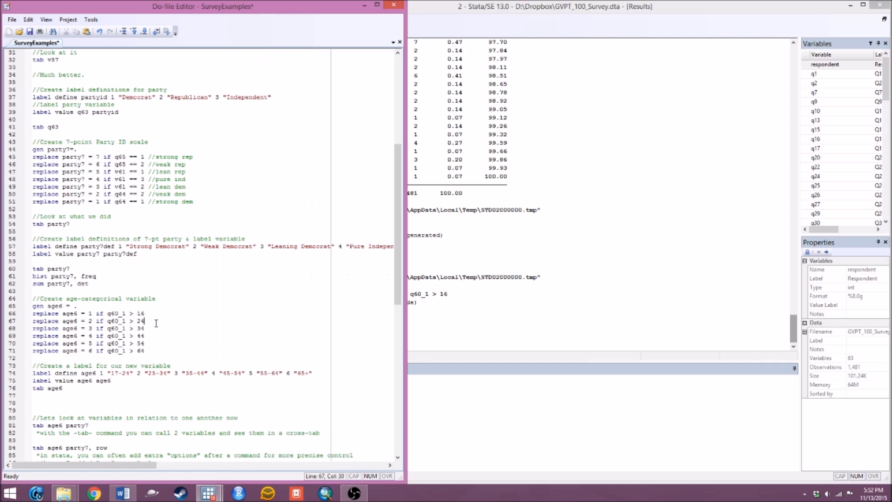
left_click_drag(156, 323, 24, 324)
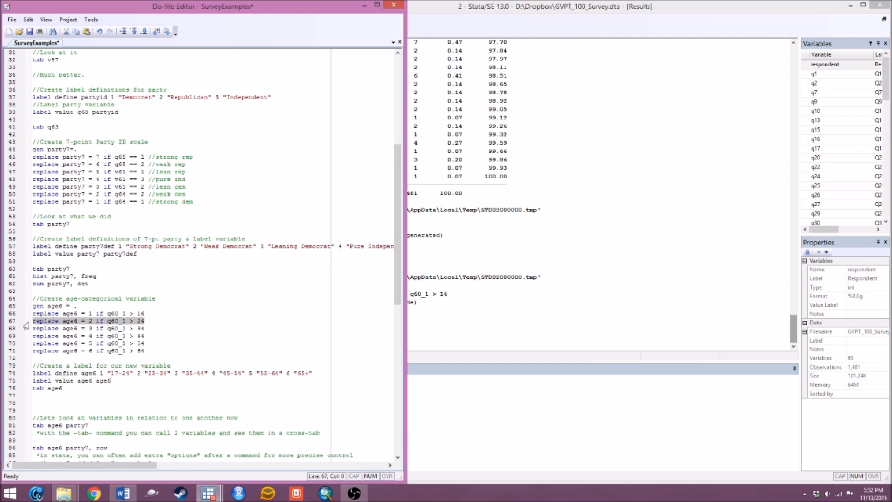
left_click(145, 320)
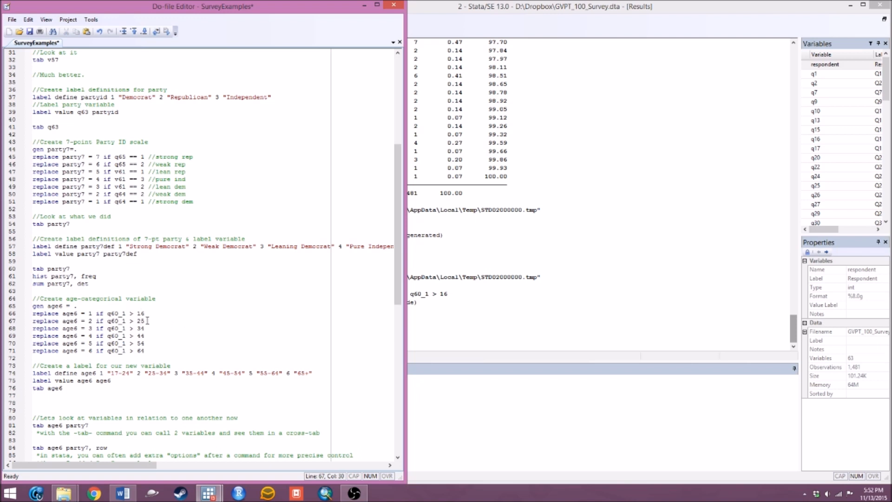
Run the replace age6 = 2 if q60_1 > 25 line and bring up its output in the results.
left_click_drag(146, 320, 22, 322)
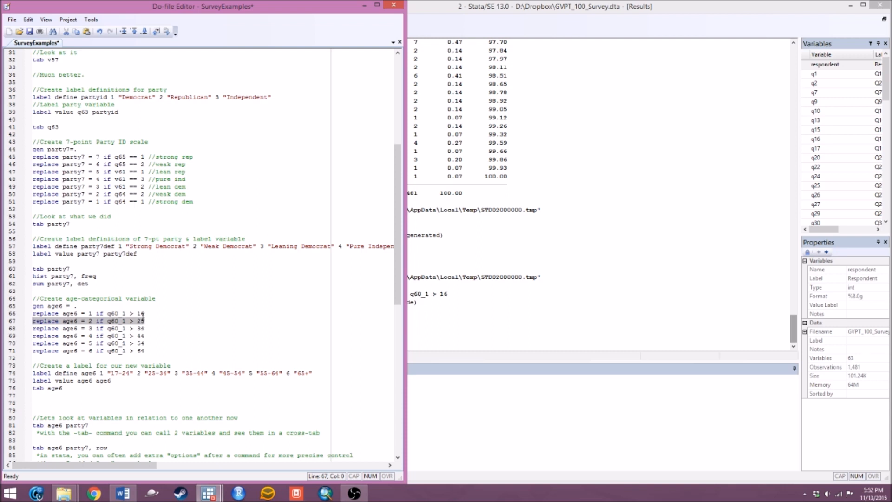
left_click(166, 31)
left_click(520, 170)
Tabulate the partly built variable with a one-off tab age6 command.
left_click(479, 386)
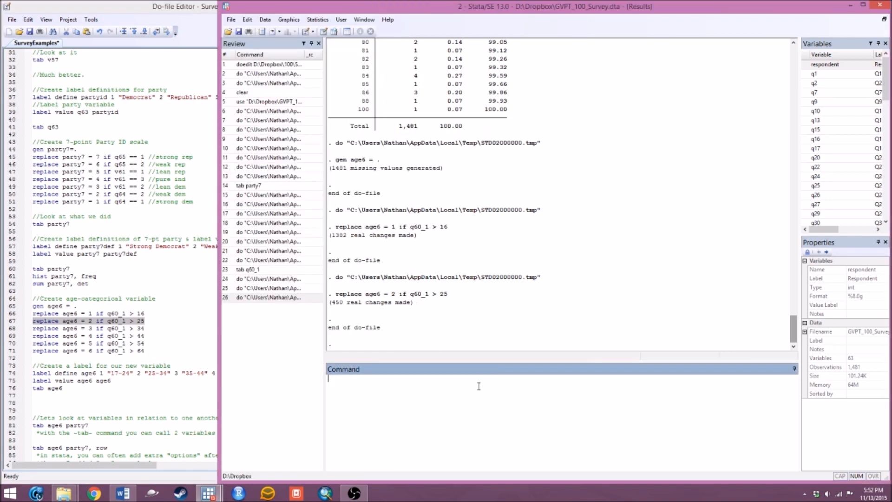
type("tab age6")
key("Return")
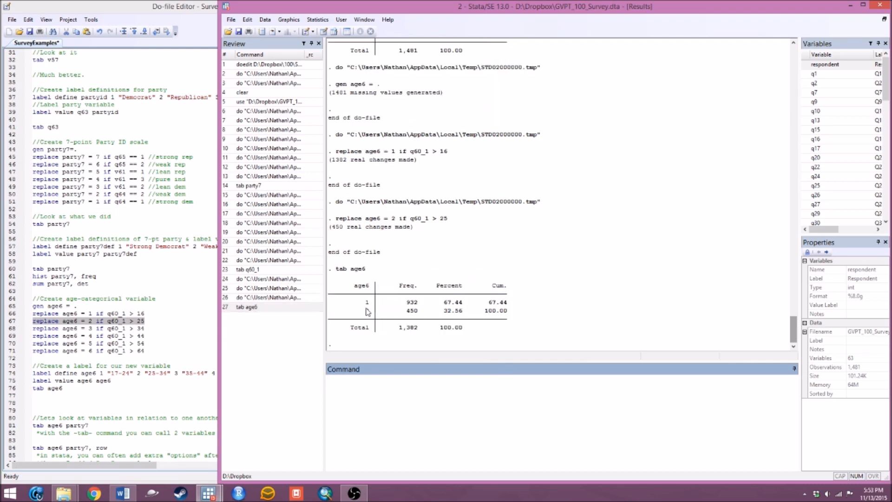
Compare the rows for categories 1 and 2 in the age6 frequency table.
left_click(404, 303)
left_click_drag(405, 303, 435, 302)
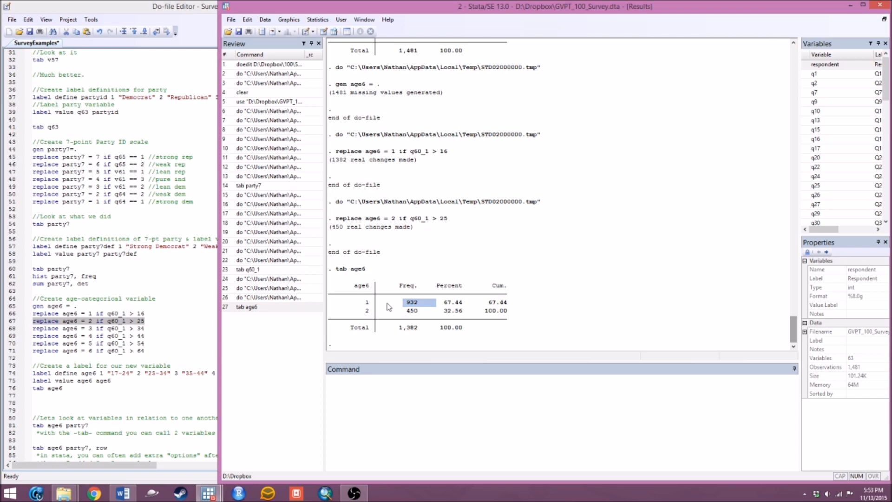
left_click_drag(359, 304, 525, 304)
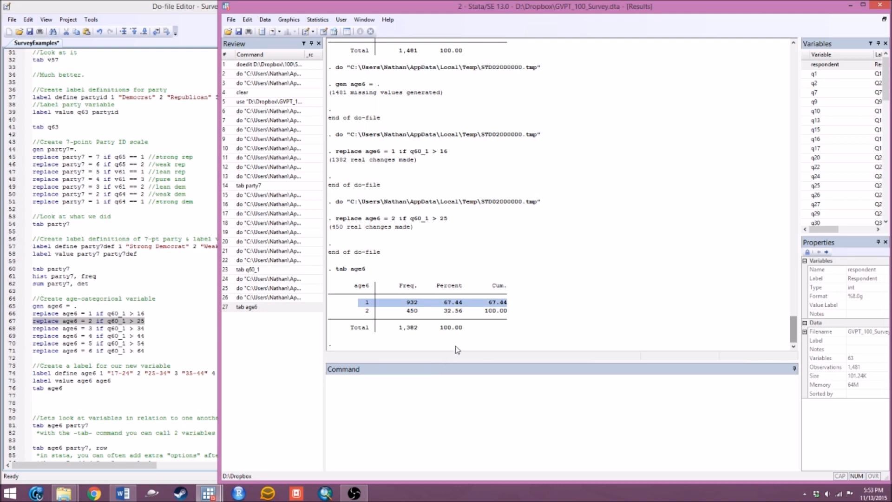
left_click_drag(364, 311, 518, 312)
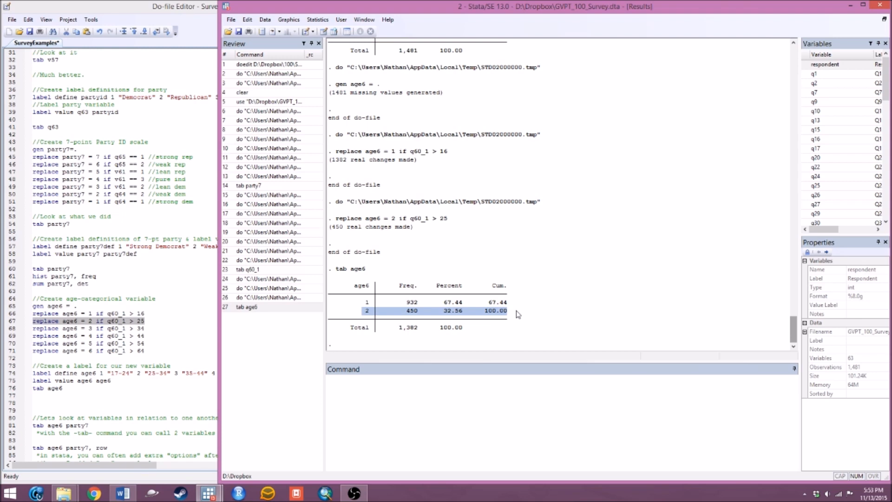
left_click_drag(366, 304, 515, 304)
left_click_drag(365, 311, 525, 314)
Change the q60_1 cutoffs for age6 categories 3 to 6 to 35, 45, 55 and 65, and run the category 3 line.
left_click_drag(160, 326, 33, 328)
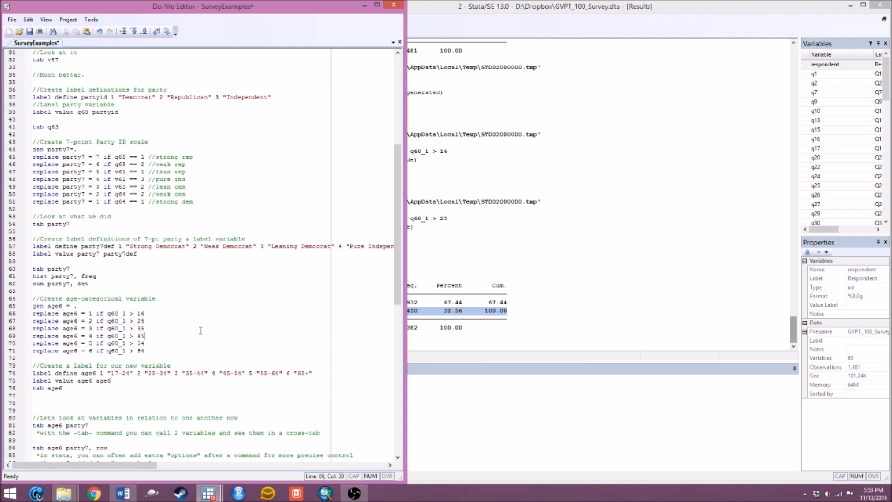
left_click_drag(145, 328, 33, 328)
left_click(176, 31)
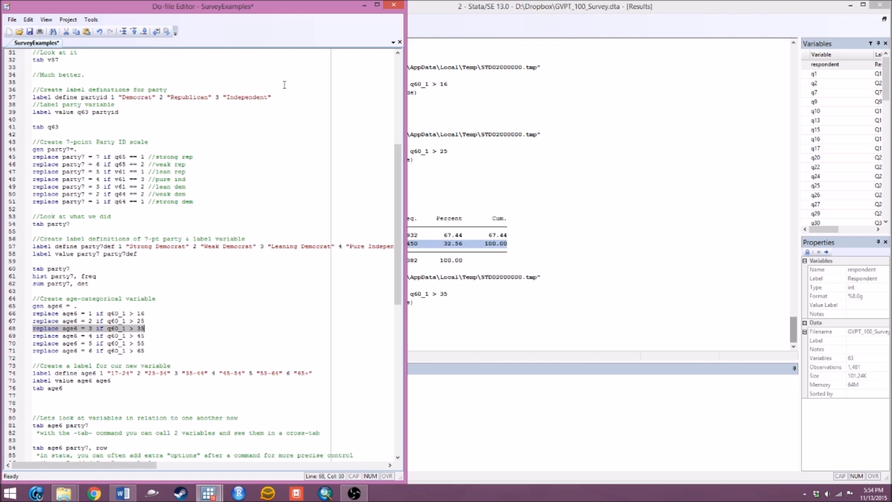
left_click(469, 266)
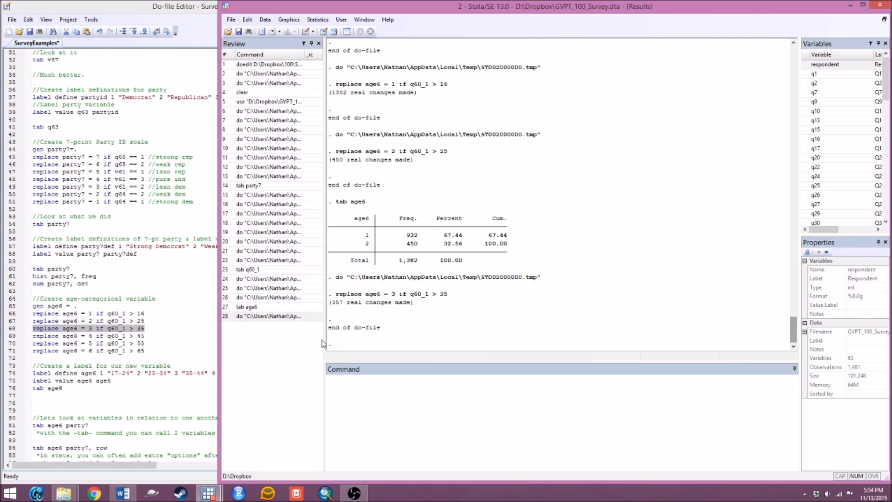
Run the replace lines for age6 categories 4 and 5 with the cutoffs 45 and 55.
left_click(155, 334)
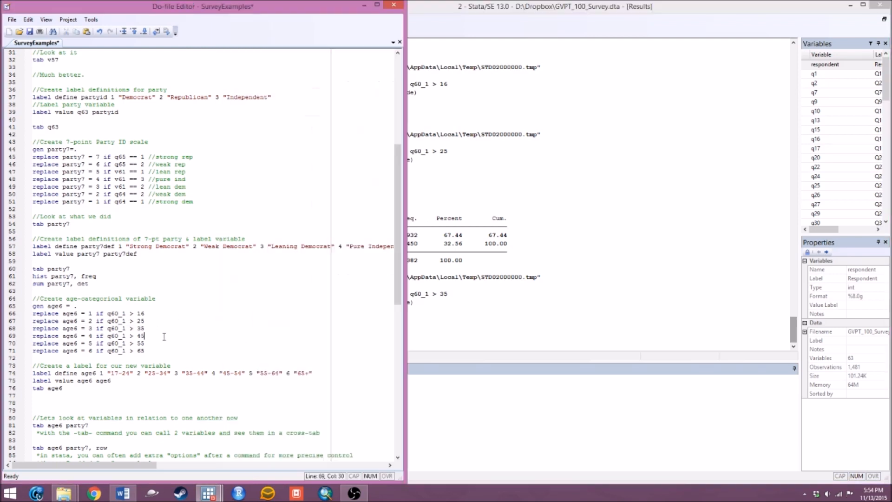
left_click(16, 336)
left_click(166, 31)
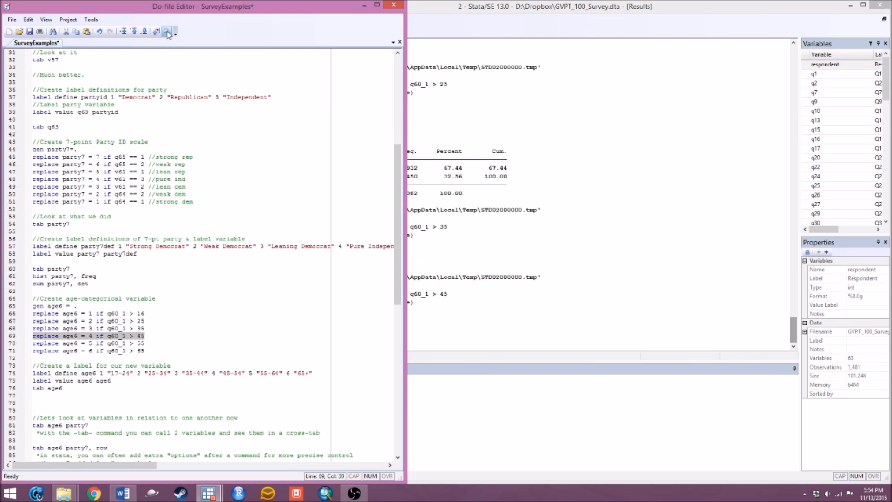
left_click_drag(153, 343, 90, 343)
left_click(17, 343)
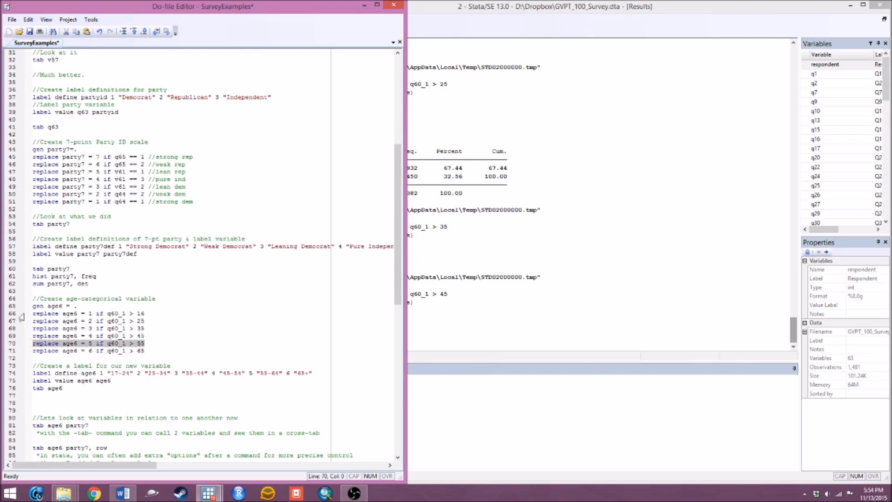
left_click(166, 31)
Set the cutoff in the replace age6 = 6 line to q60_1 > 64 and run that line.
left_click(148, 355)
left_click_drag(150, 352, 18, 353)
type("4")
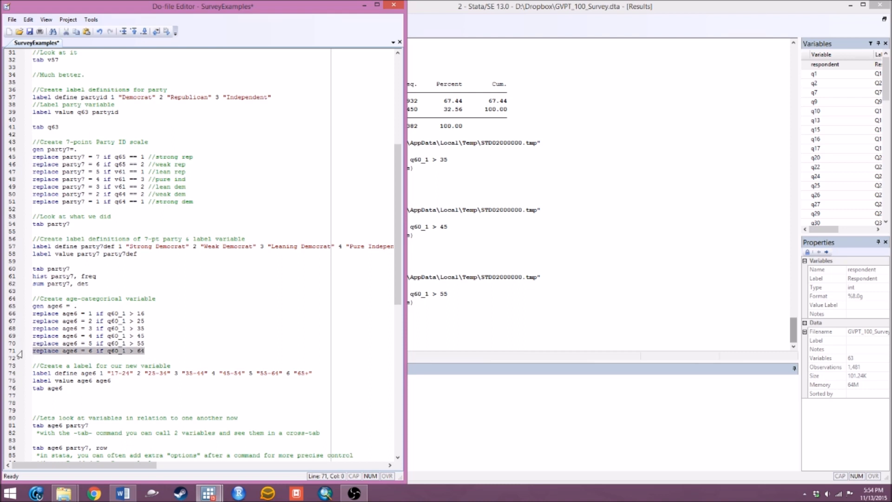
left_click(169, 33)
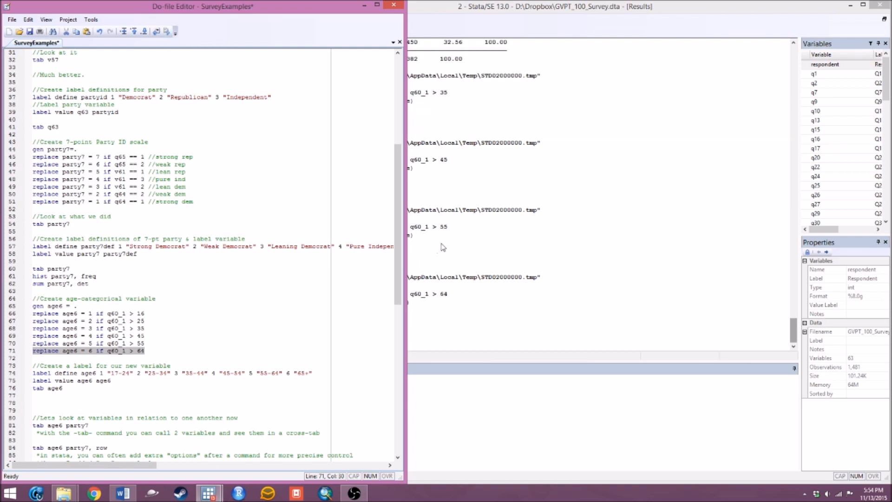
Set the cutoffs for age6 categories 2 to 5 to 24, 34, 44 and 54, and rerun the replace lines for categories 2 to 6.
left_click(147, 343)
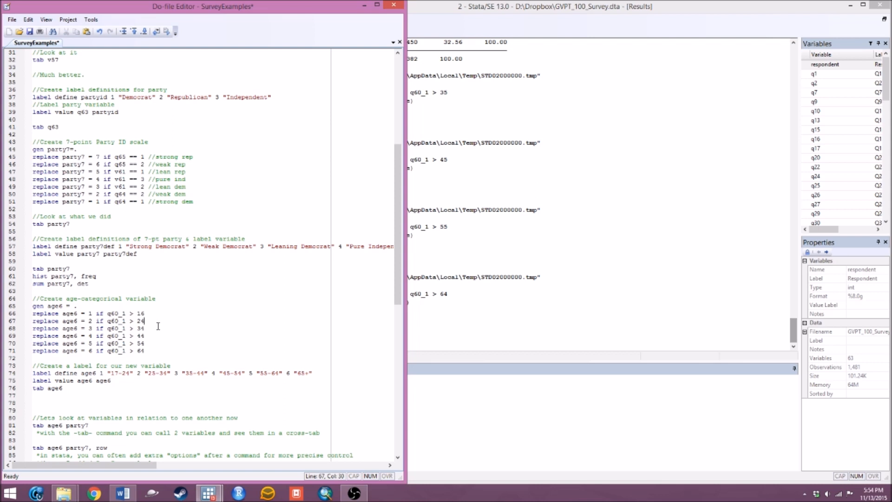
left_click_drag(148, 351, 35, 319)
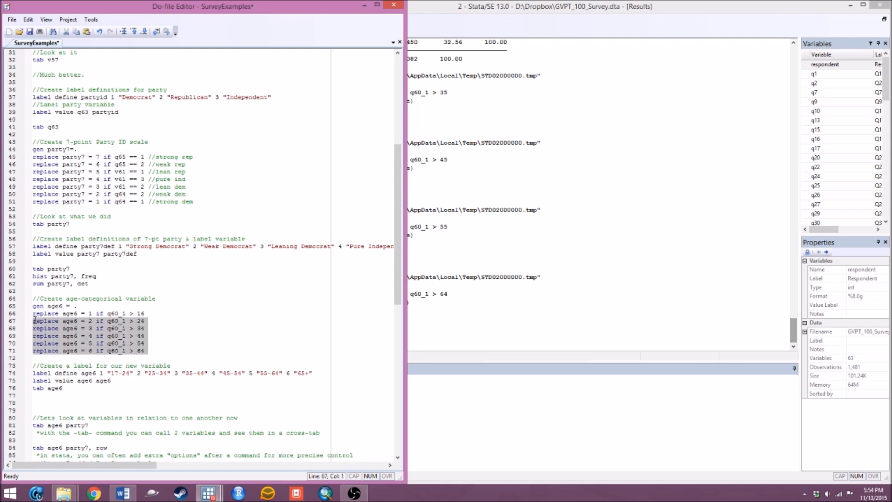
left_click(167, 32)
left_click(463, 177)
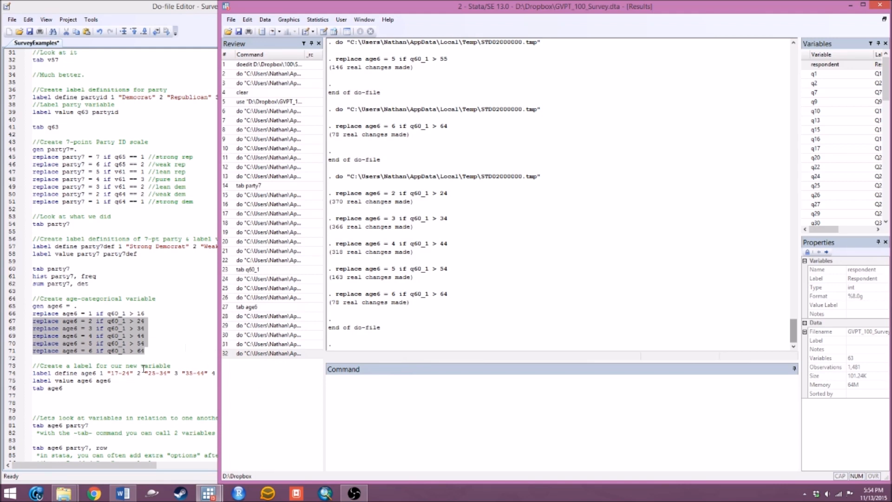
Run the tab age6 line and examine the rows for categories 1 and 4 in the frequency table.
left_click(146, 351)
left_click(151, 329)
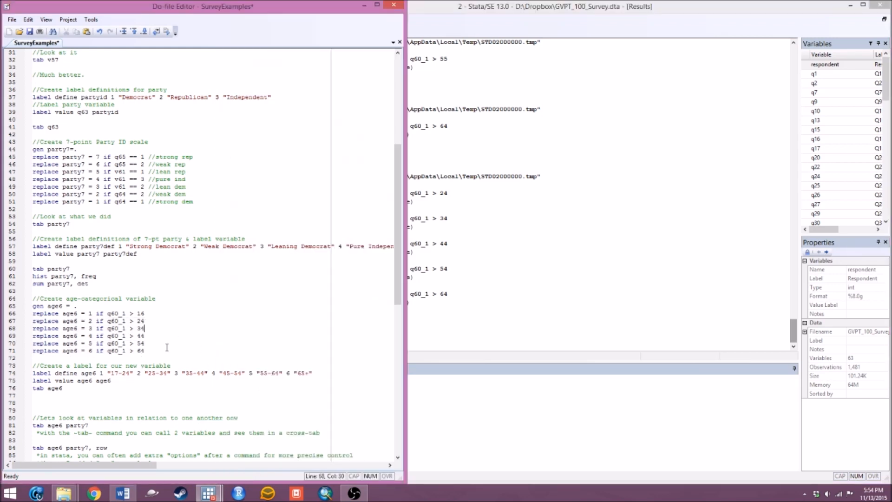
left_click_drag(94, 386, 27, 387)
left_click(167, 32)
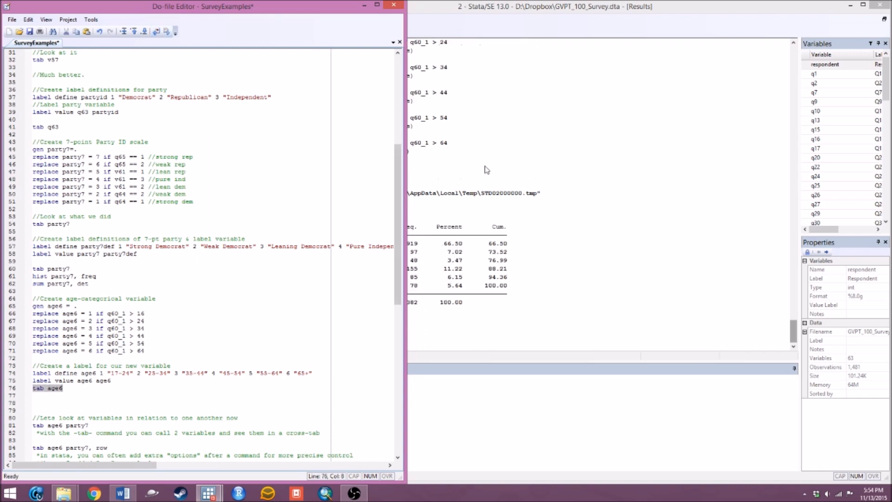
left_click(486, 169)
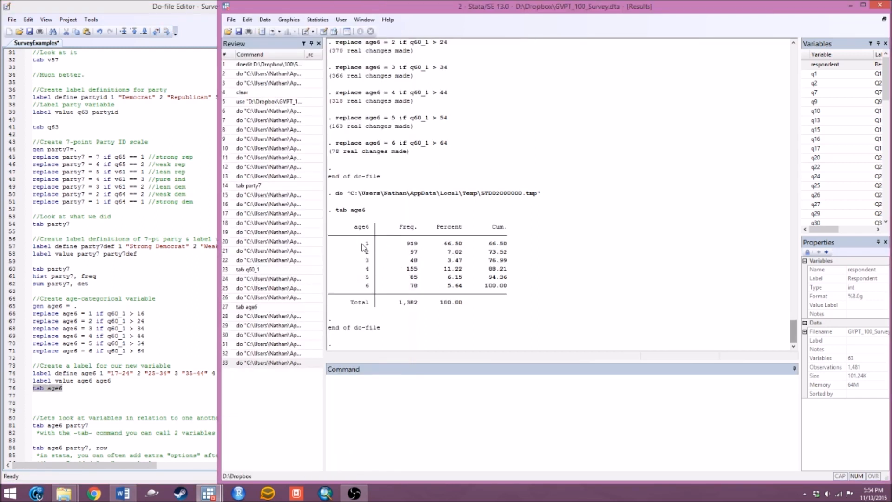
left_click_drag(352, 243, 512, 247)
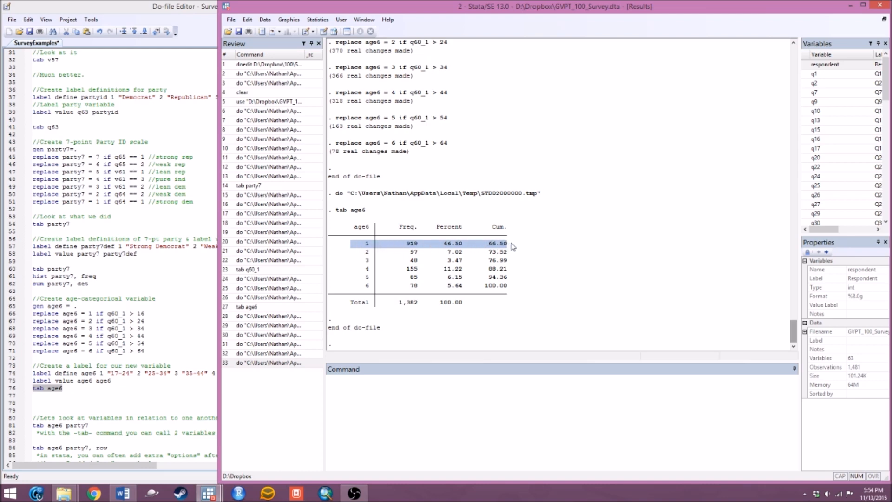
left_click_drag(364, 269, 513, 274)
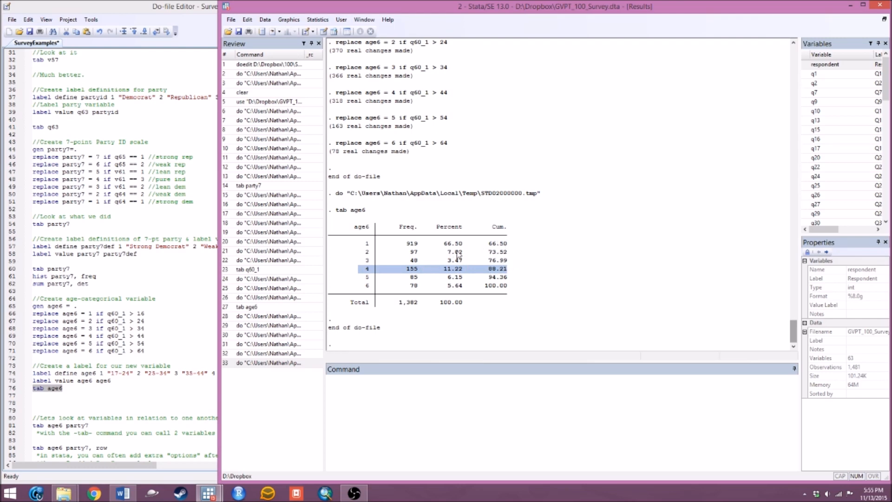
left_click(131, 380)
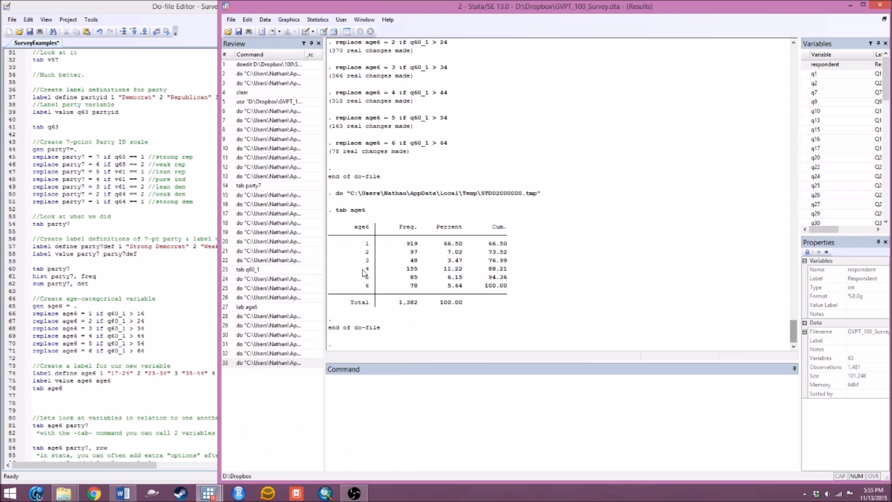
Run the label define and label value lines to label the age6 categories "17-24" through "65+", and tabulate age6 again.
left_click(138, 344)
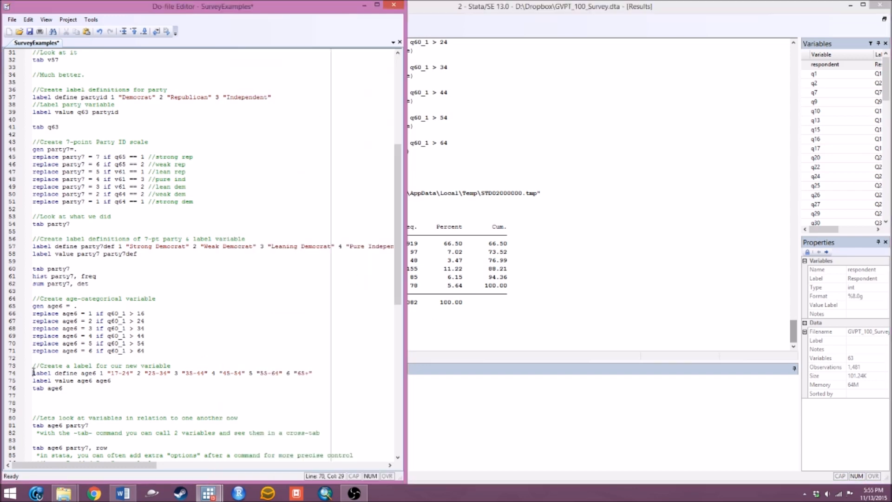
mouse_move(34, 372)
left_mouse_down()
mouse_move(174, 374)
mouse_move(65, 390)
mouse_move(33, 381)
left_mouse_up()
left_click(166, 31)
left_click(167, 32)
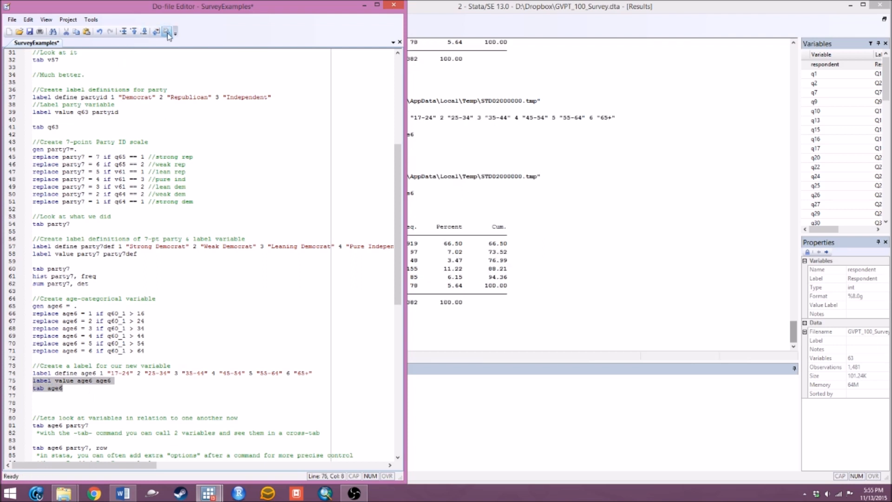
left_click(490, 207)
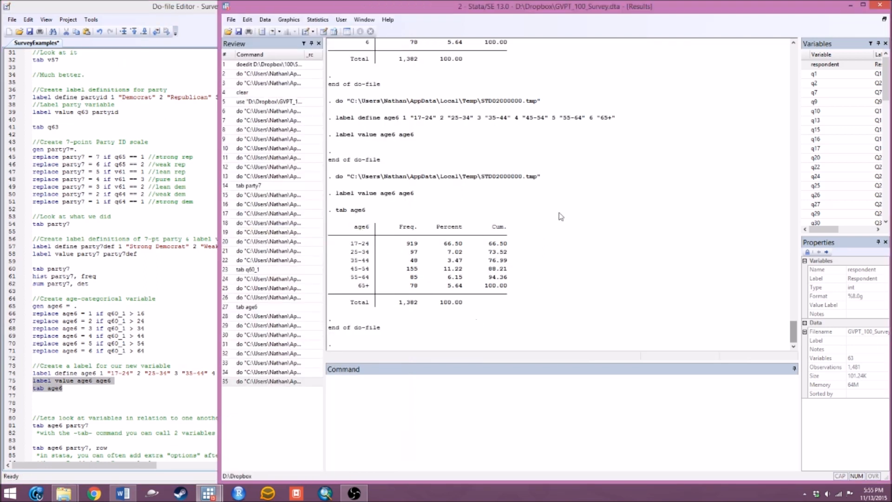
Examine the labeled age6 table, comparing the percentages and frequencies of the 17-24 and 45-54 age groups.
left_click_drag(438, 243, 470, 251)
left_click(125, 387)
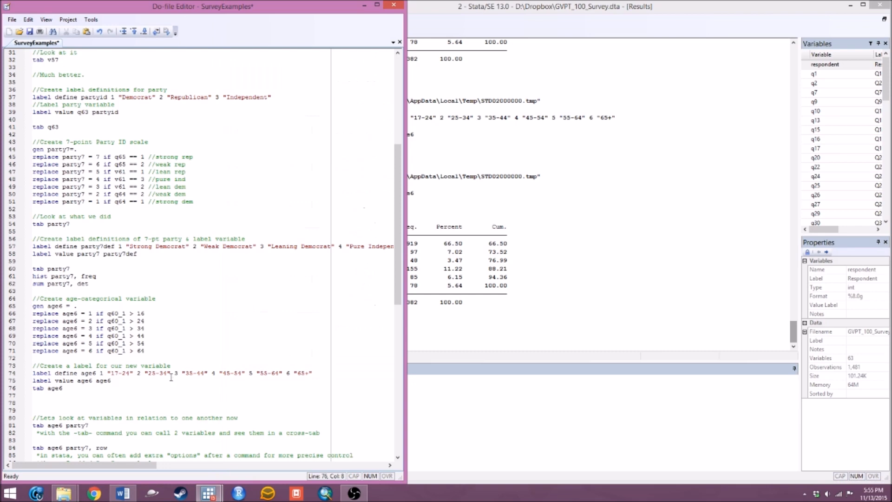
scroll(171, 377, "down", 2)
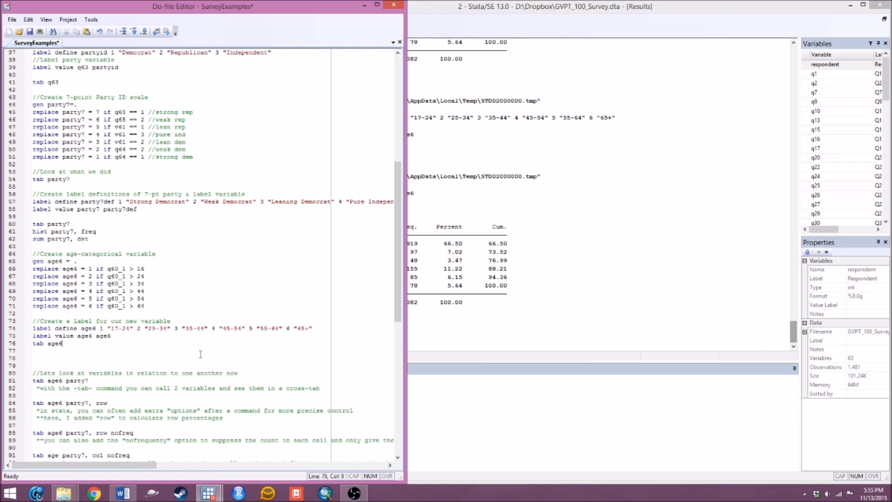
left_click(540, 262)
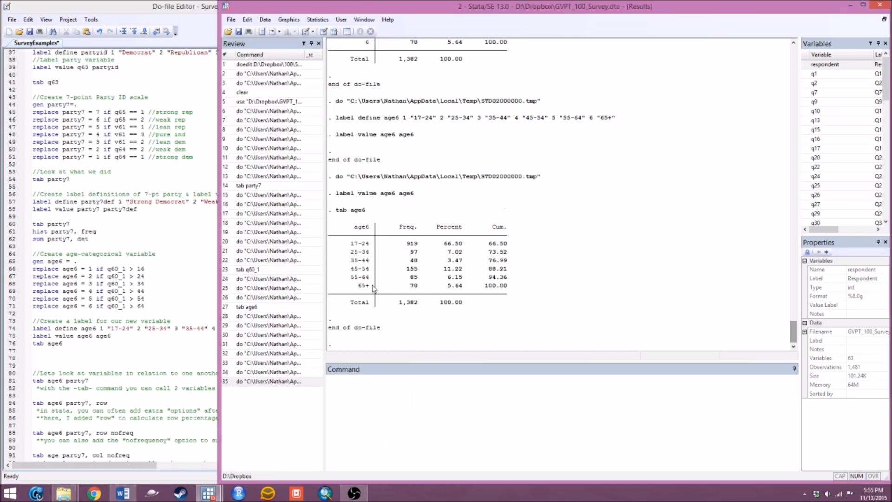
left_click_drag(343, 247, 528, 248)
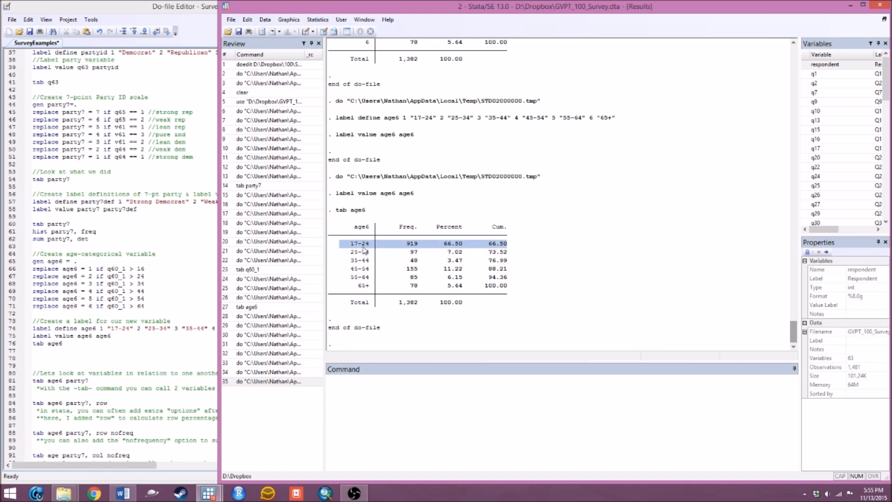
left_click(366, 274)
left_click_drag(352, 269, 515, 274)
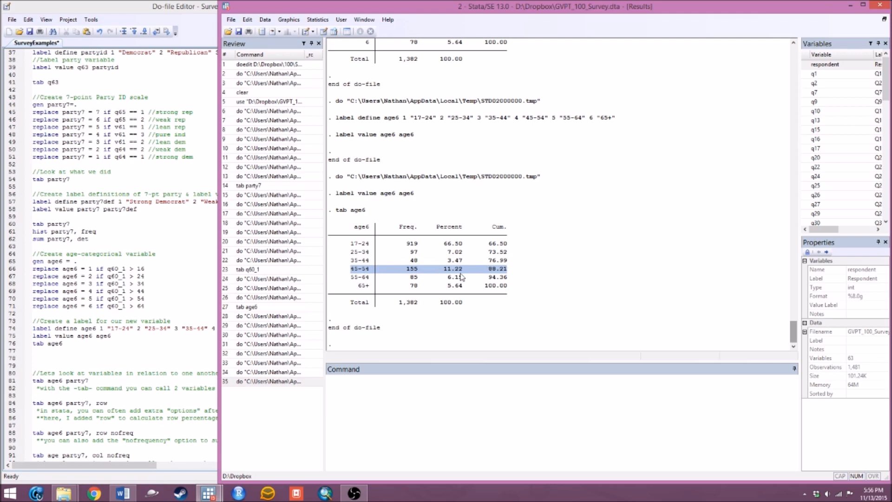
Review the earlier party7 frequency table in the results and return to the latest age6 table.
left_click(163, 343)
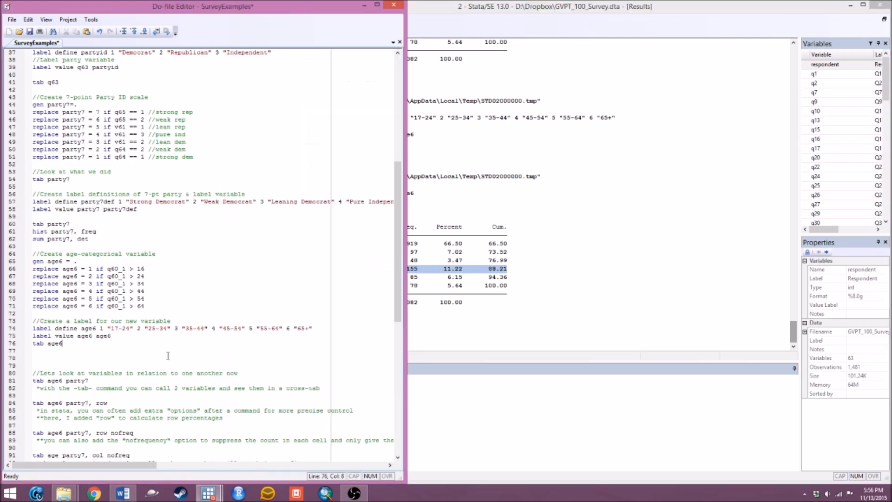
scroll(161, 337, "down", 2)
left_click(538, 257)
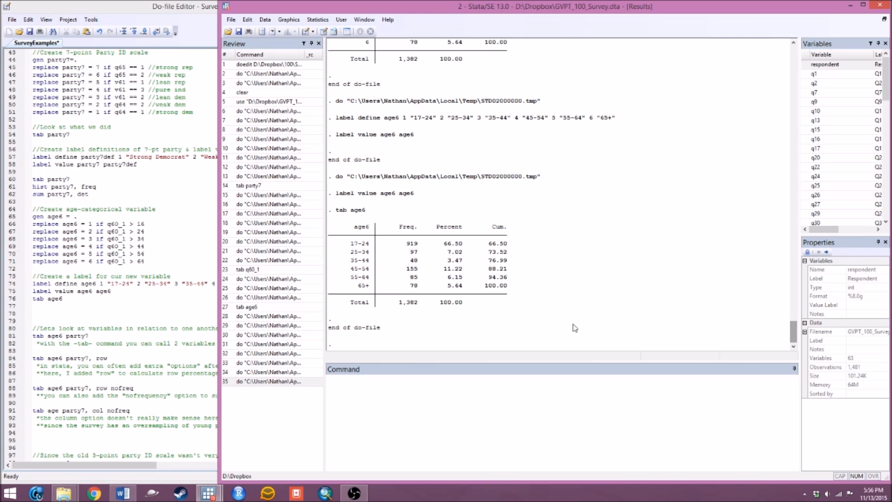
left_click_drag(796, 339, 775, 181)
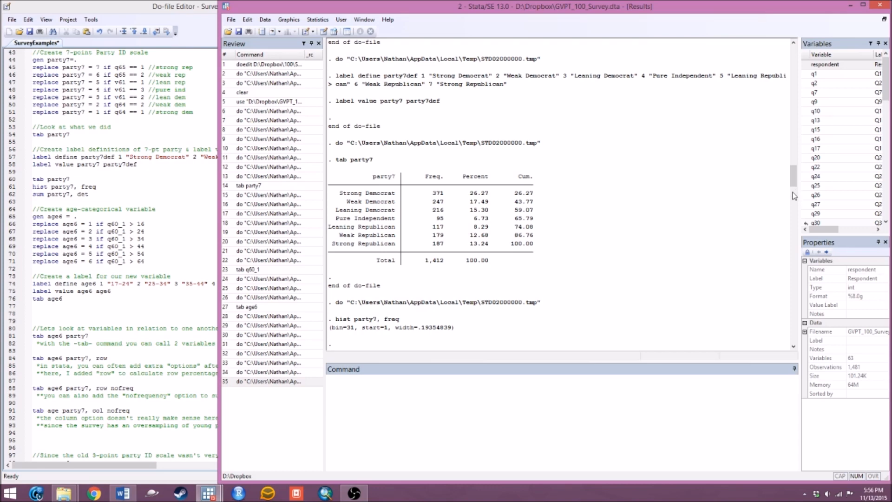
left_click_drag(797, 181, 794, 333)
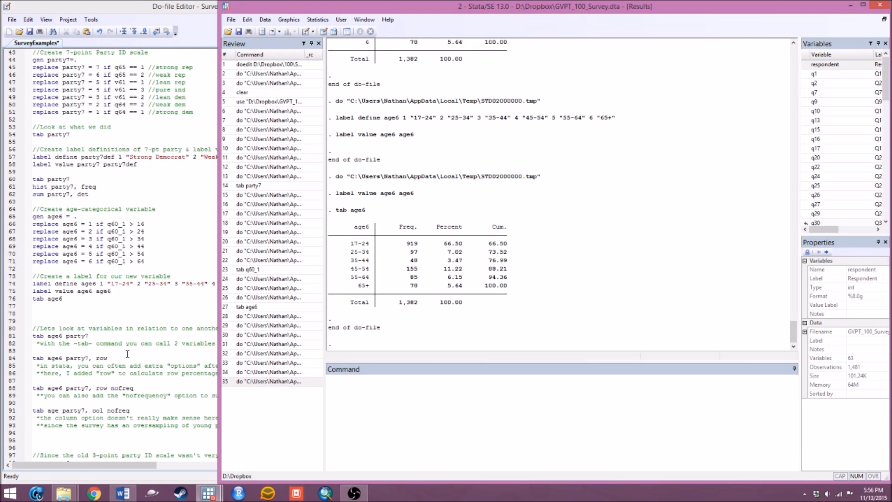
Run the tab age6 party7 line and examine the Strong Democrat counts and the 17-24 row of the cross-tab.
left_click(107, 335)
left_click_drag(107, 335, 25, 338)
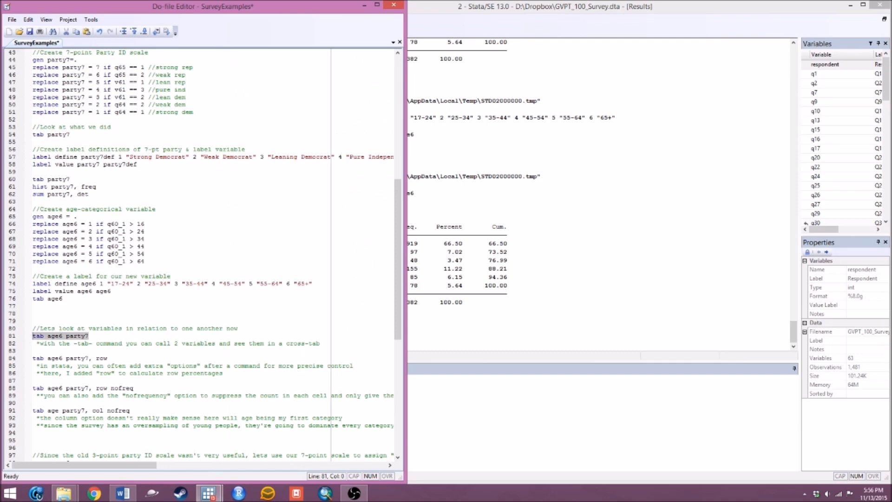
left_click(166, 31)
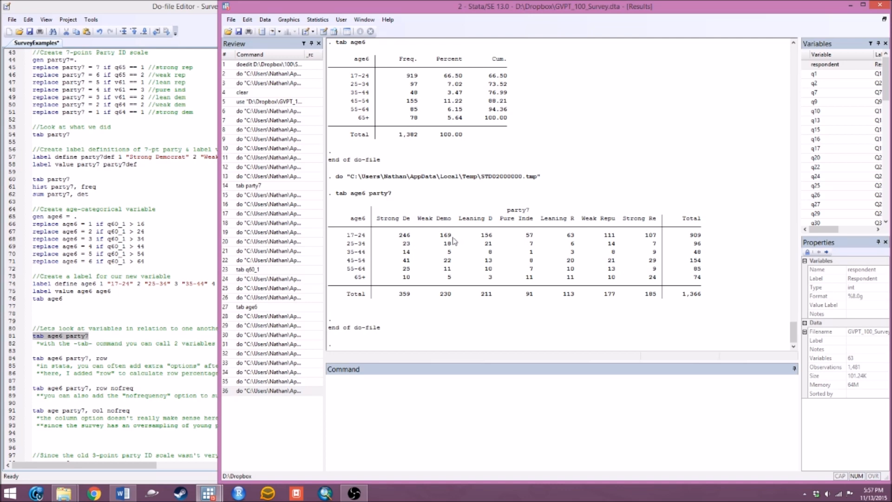
left_click_drag(401, 236, 413, 237)
left_click_drag(402, 243, 411, 278)
left_click_drag(401, 237, 657, 239)
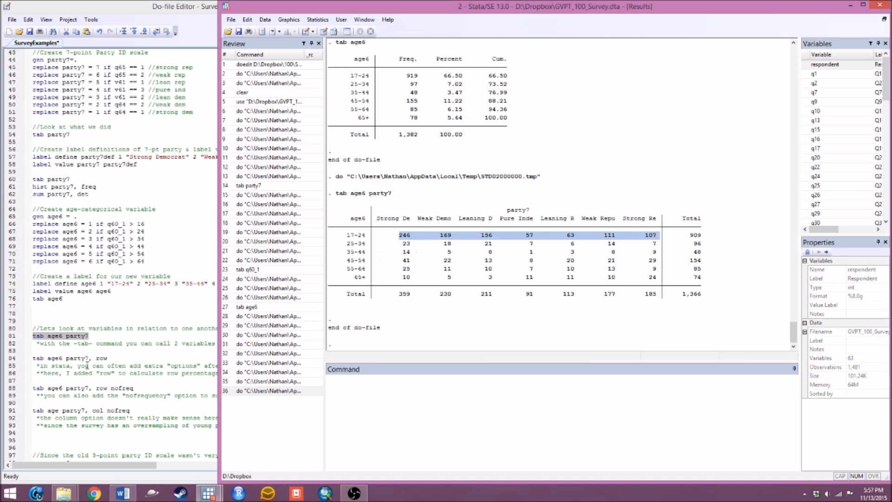
Run the tab age6 party7, row line and examine the row percentages, including the Strong Republican share of the 65+ group.
left_click(122, 360)
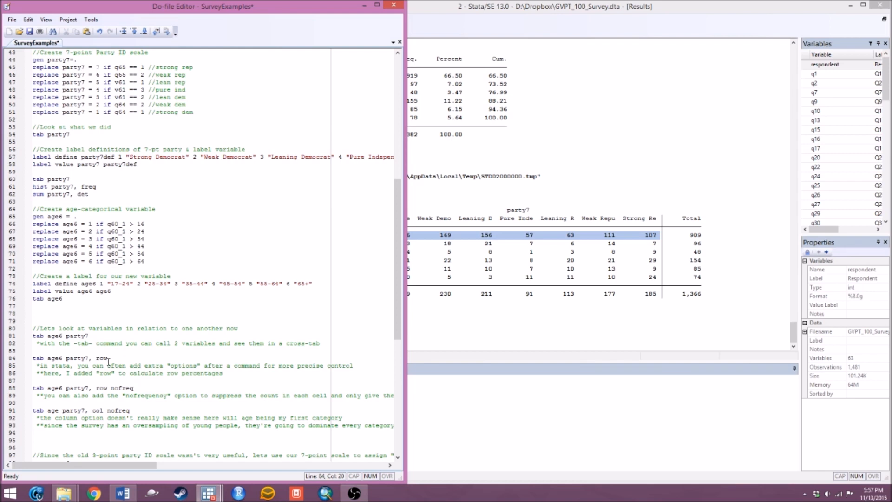
left_click_drag(114, 360, 37, 356)
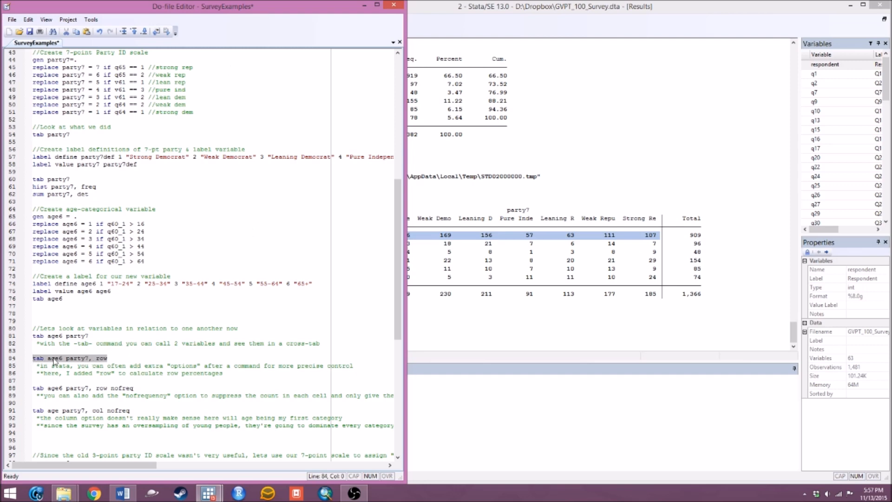
left_click(166, 31)
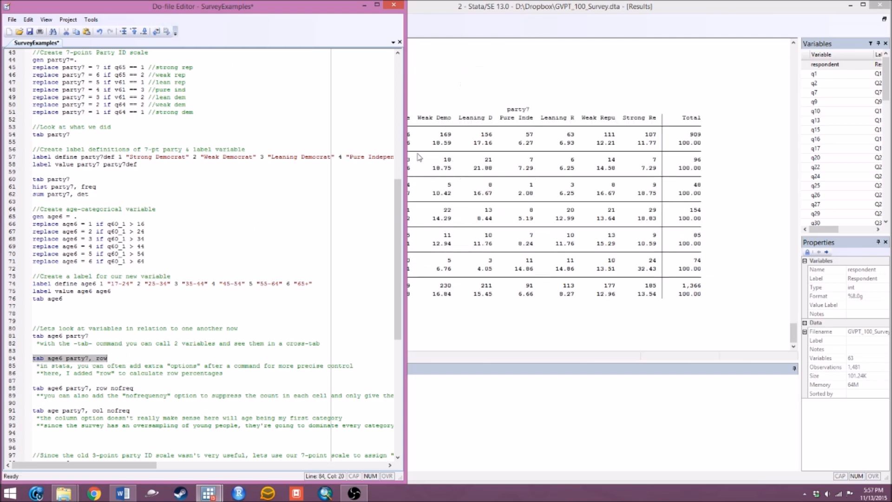
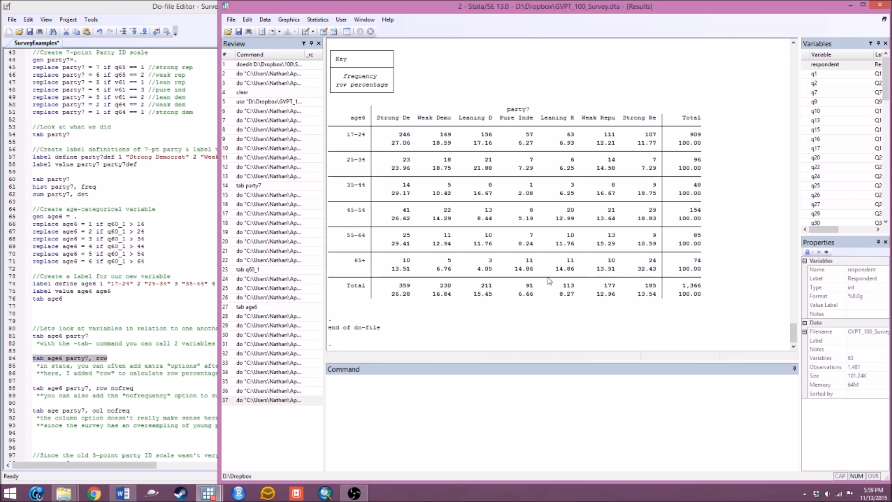
left_click_drag(636, 274, 658, 274)
Run the tab age6 party7, row nofreq line and compare its percentages with the preceding table that includes frequencies.
left_click(139, 387)
left_click_drag(155, 387, 31, 388)
left_click(166, 31)
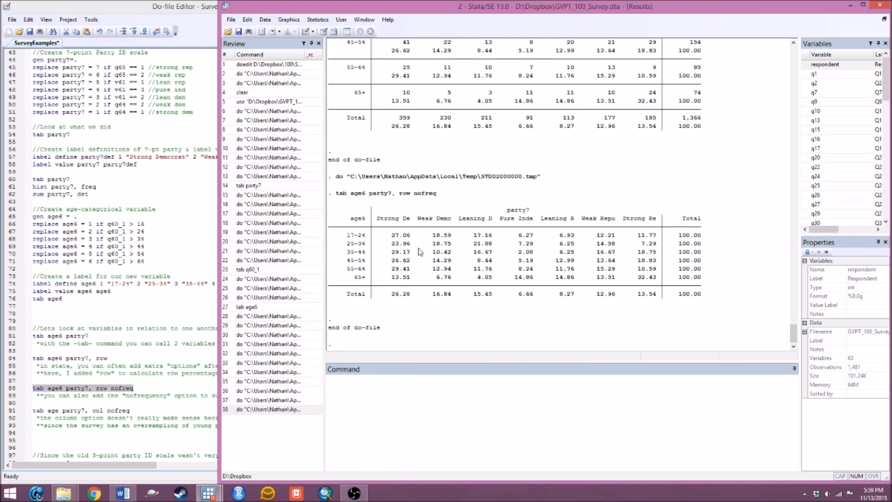
scroll(420, 242, "up", 3)
scroll(403, 112, "up", 1)
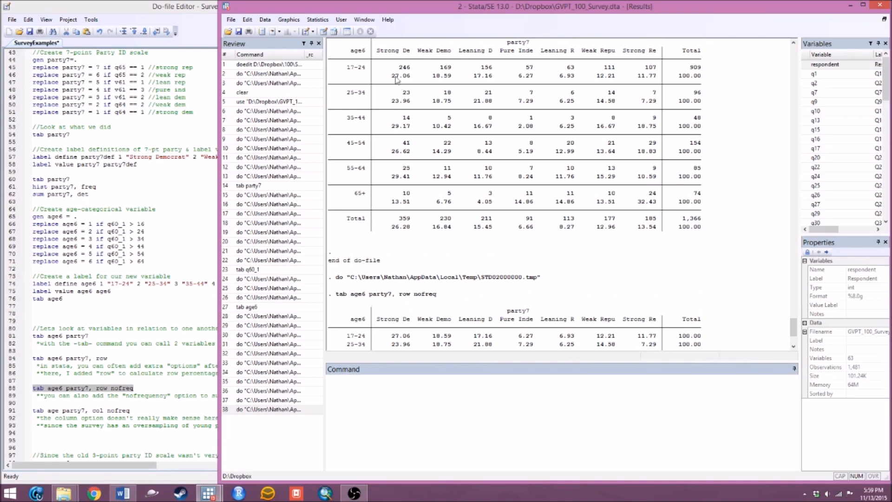
scroll(403, 113, "down", 4)
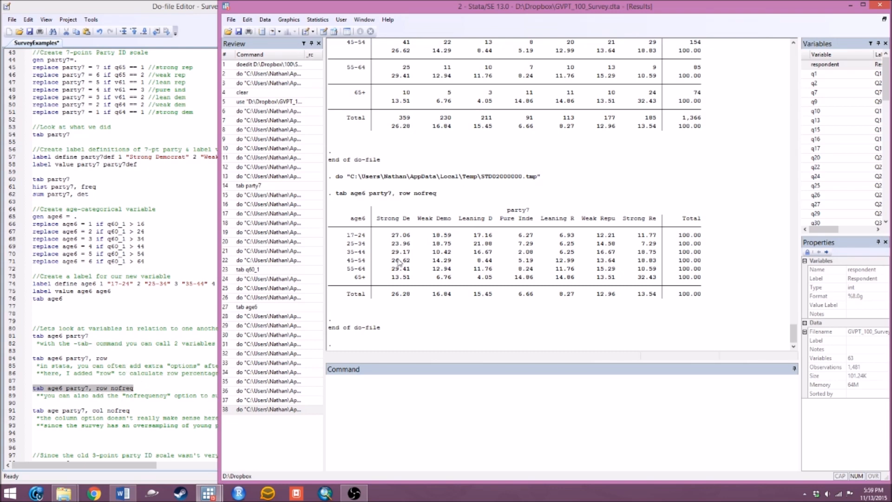
Run the tab age party7, col nofreq line and examine the Strong Democrat column across the age groups.
left_click_drag(146, 412, 19, 411)
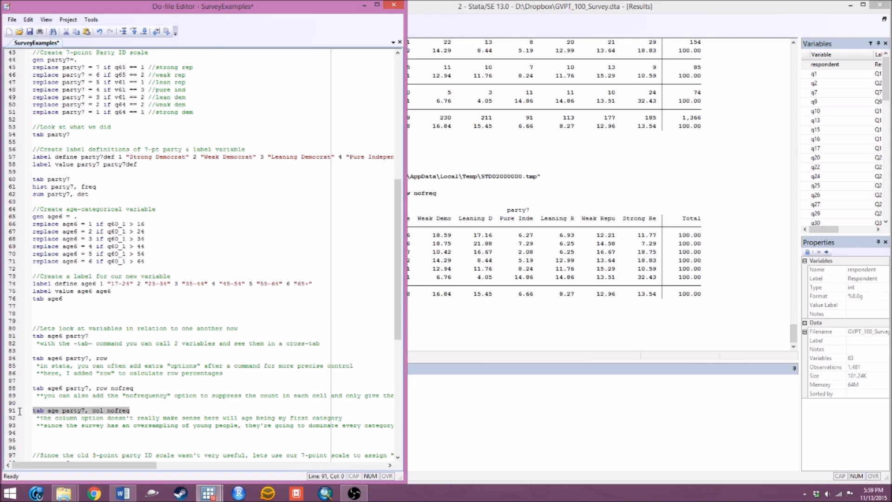
left_click(166, 30)
left_click(489, 230)
scroll(376, 219, "up", 8)
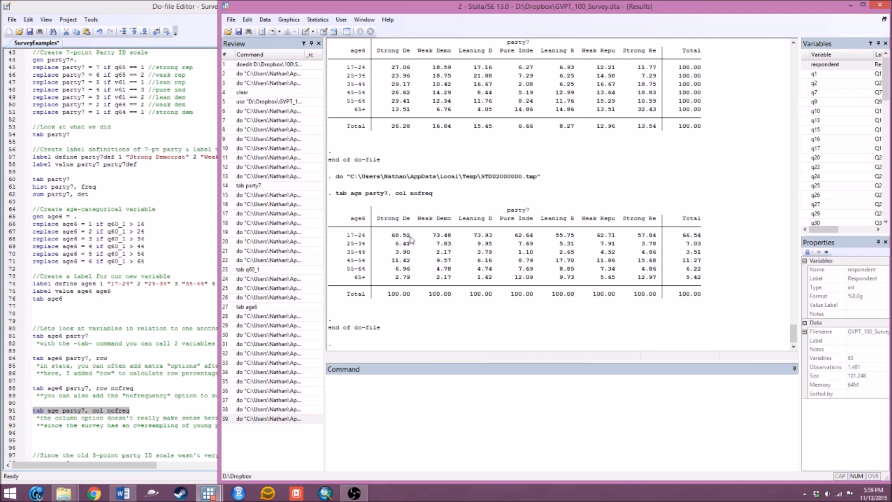
left_click_drag(411, 239, 346, 241)
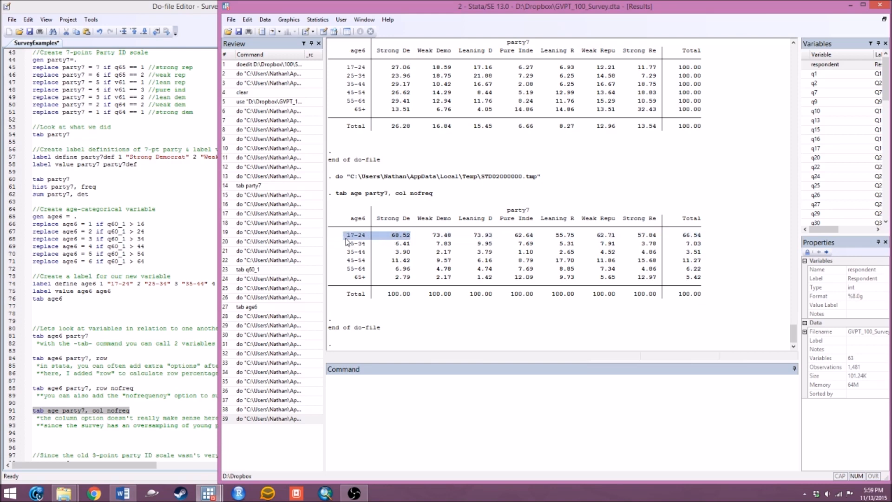
left_click_drag(417, 247, 341, 262)
left_click_drag(412, 269, 339, 275)
left_click_drag(413, 277, 342, 280)
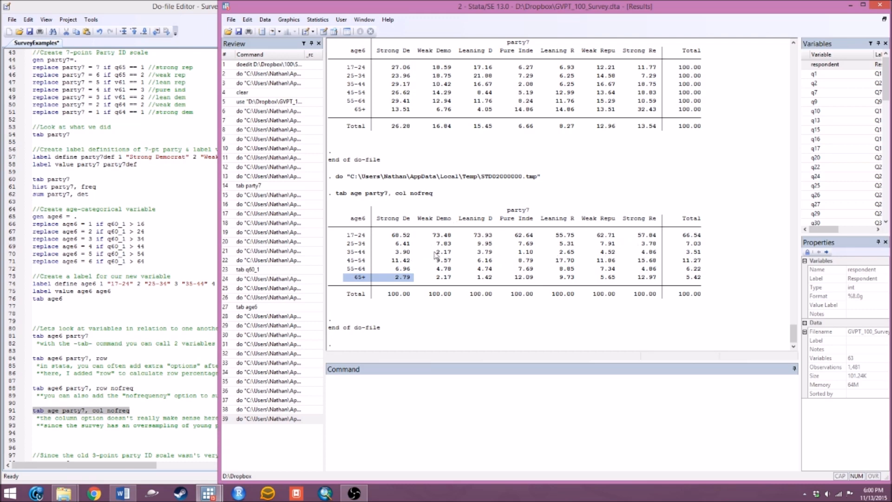
Examine the 17-24 row of the column-percentage table across all party categories, ending with Strong Republican.
left_click(409, 249)
left_click_drag(388, 234, 660, 237)
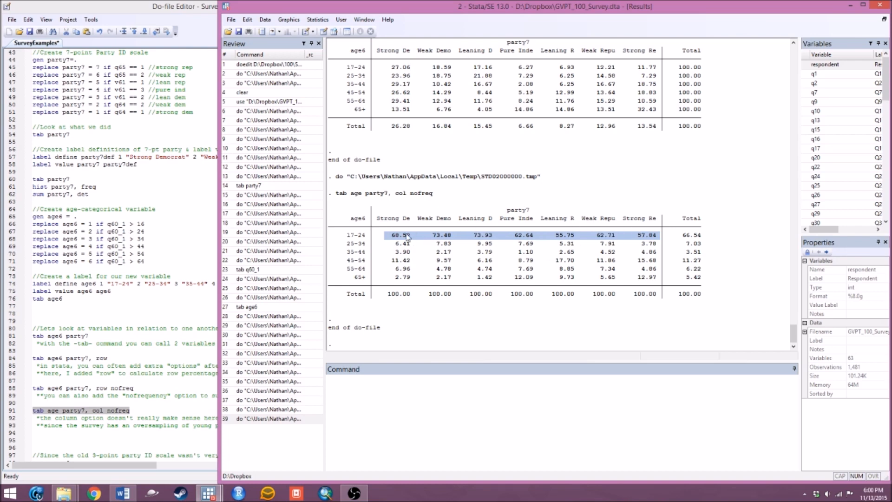
left_click(650, 237)
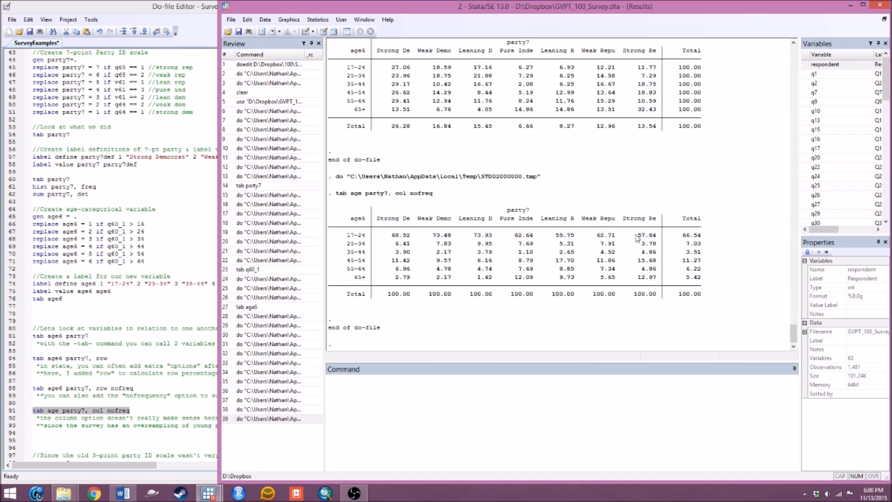
left_click_drag(636, 238, 660, 239)
scroll(378, 274, "up", 1)
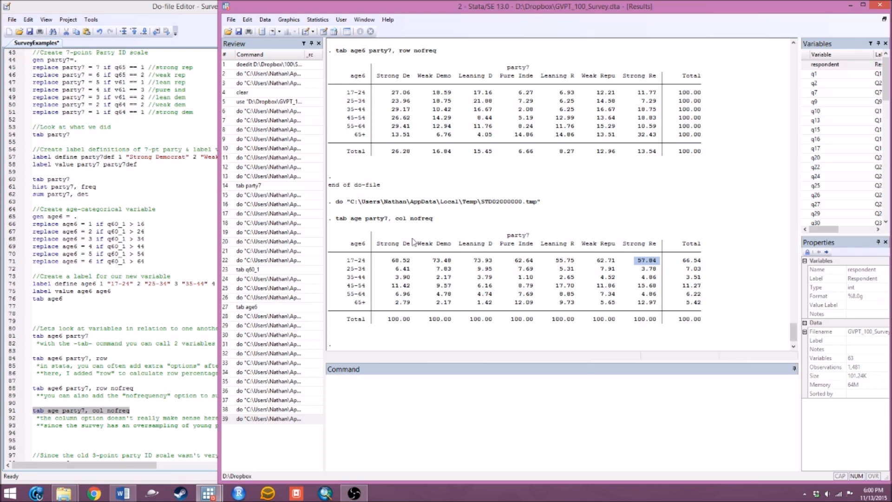
Review the 17-24 row of the earlier row-percentage table and return to the column-percentage table for comparison.
left_click(126, 411)
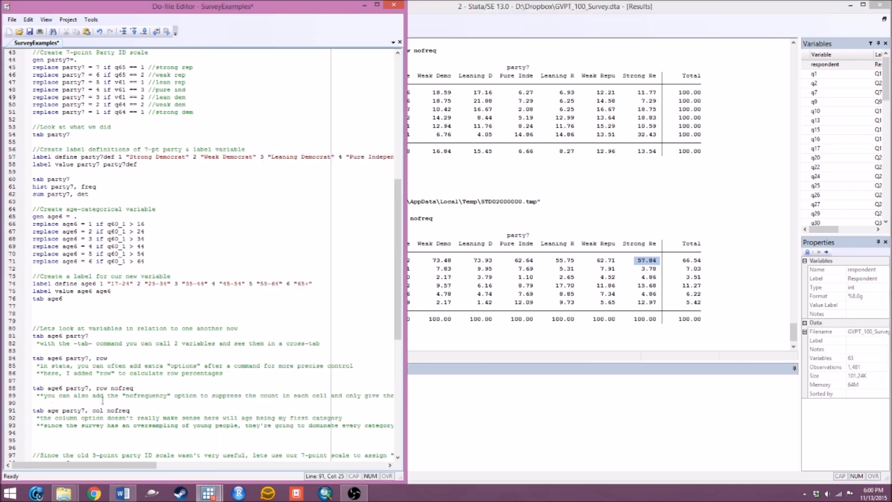
left_click(509, 202)
scroll(495, 180, "up", 2)
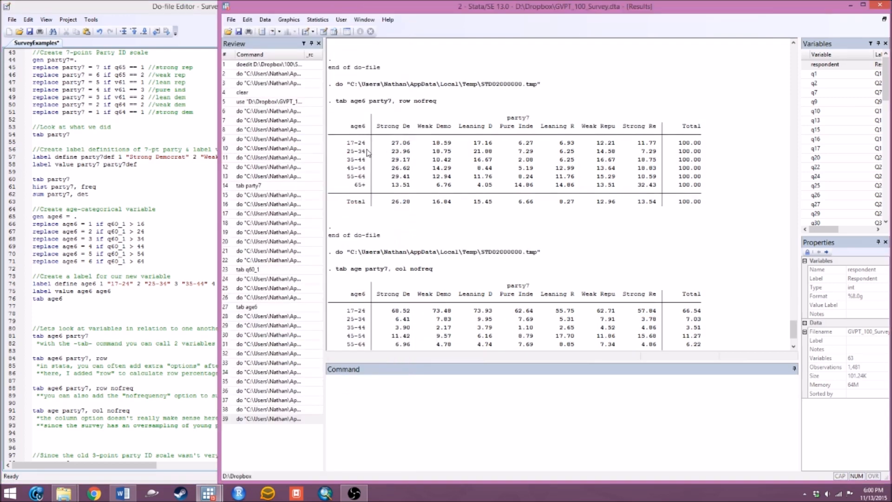
scroll(407, 231, "up", 4)
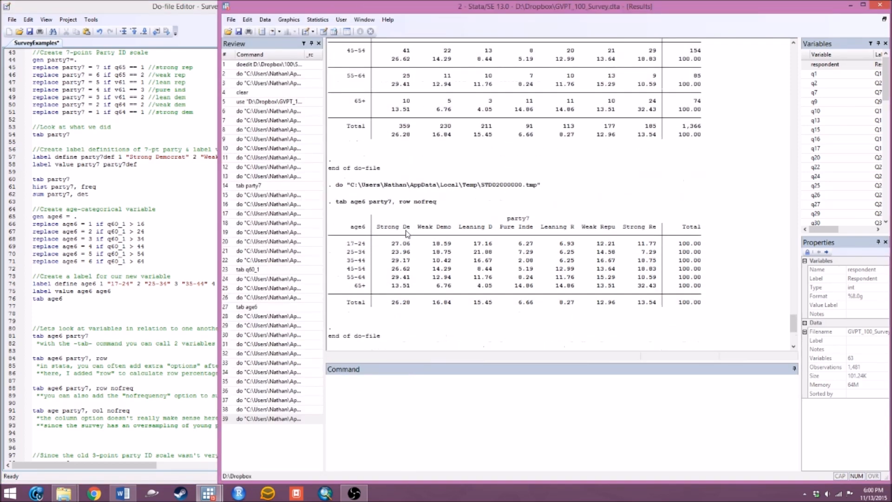
left_click_drag(345, 246, 582, 247)
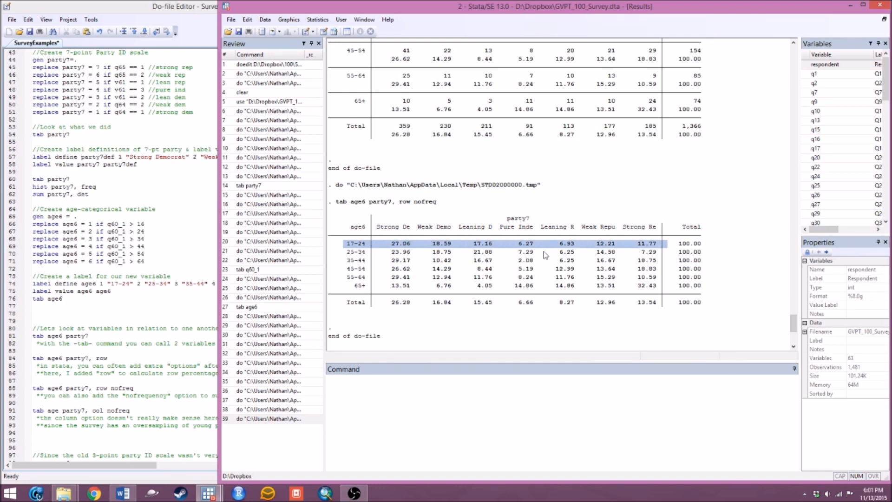
left_click(393, 246)
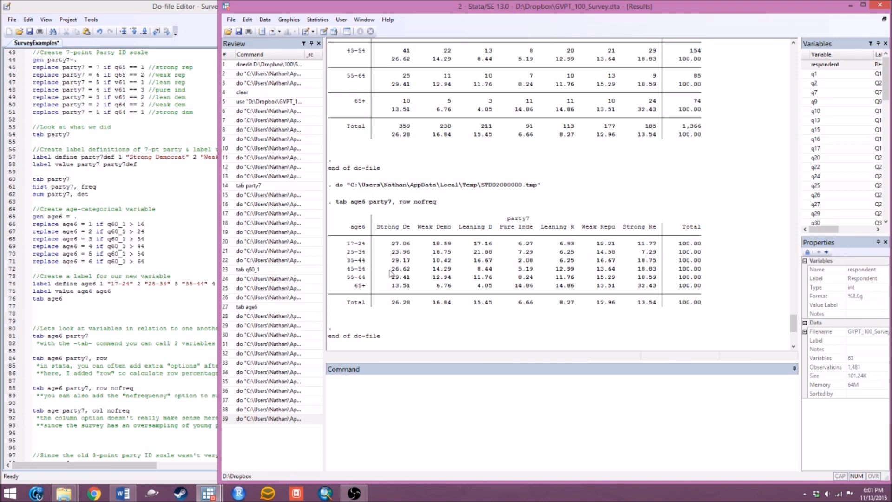
scroll(420, 297, "down", 7)
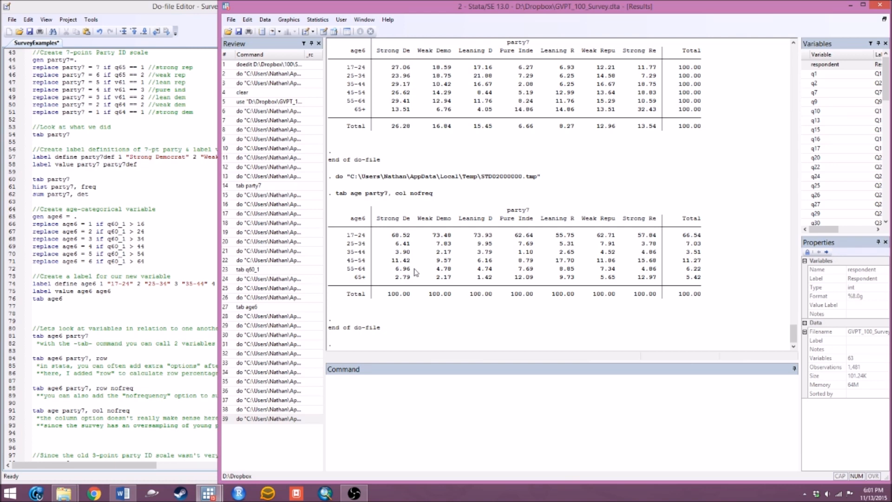
Correct age to age6 in the col nofreq command, add tab party7 age6, col nofreq on the line below, and run the added line.
left_click(137, 412)
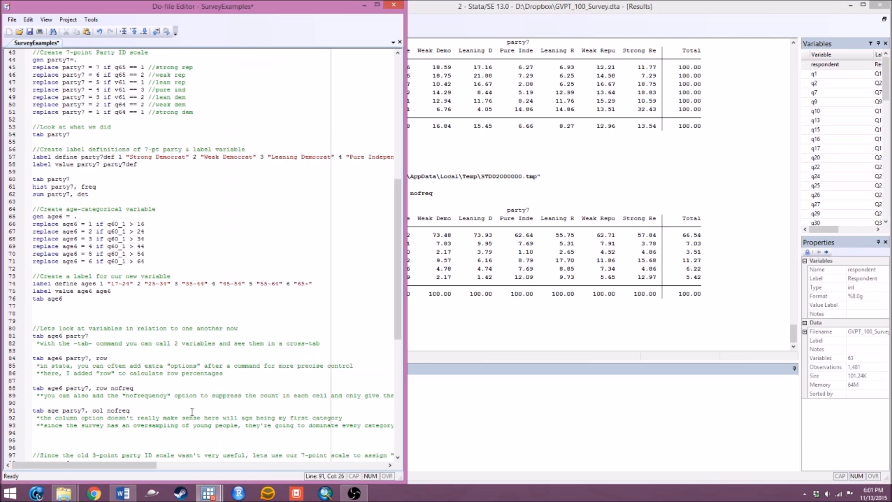
key("Return")
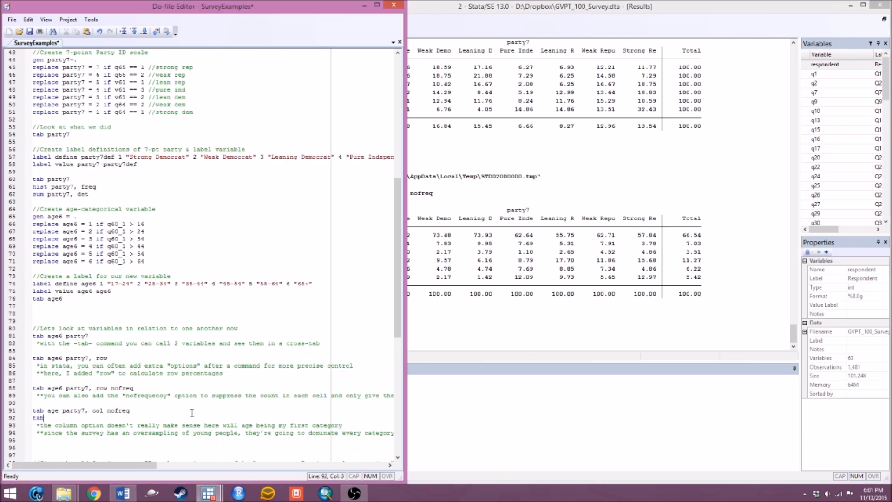
type("tab party7 age6, col nofre")
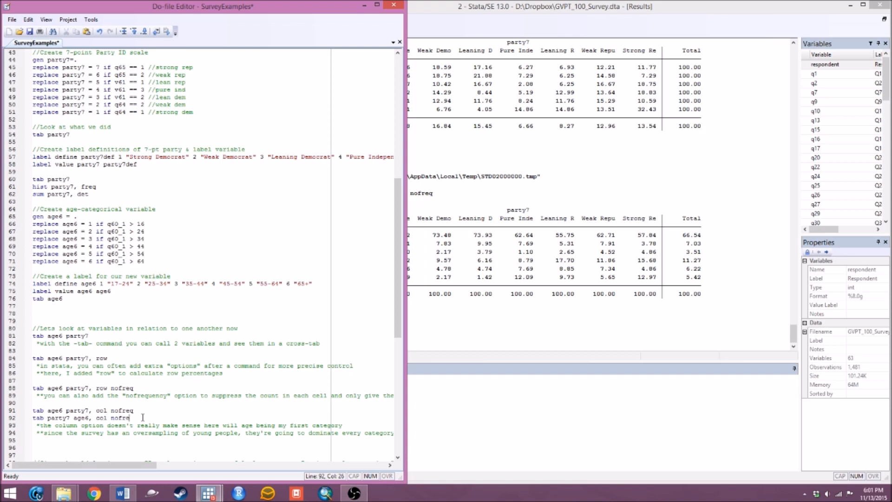
left_click_drag(143, 418, 16, 420)
left_click(168, 33)
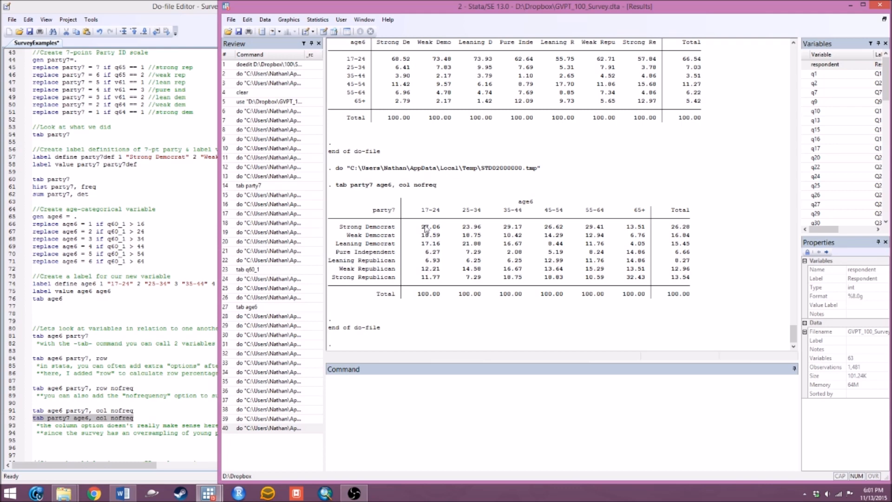
Compare the 17-24 column of the party7 by age6 table with the 17-24 row of the earlier row-percentage table.
scroll(425, 237, "up", 9)
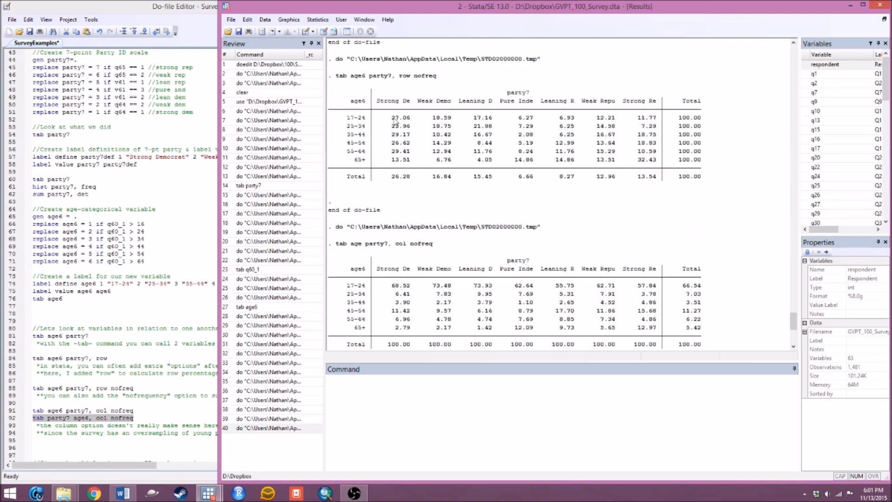
scroll(413, 121, "down", 8)
left_click_drag(421, 254, 440, 254)
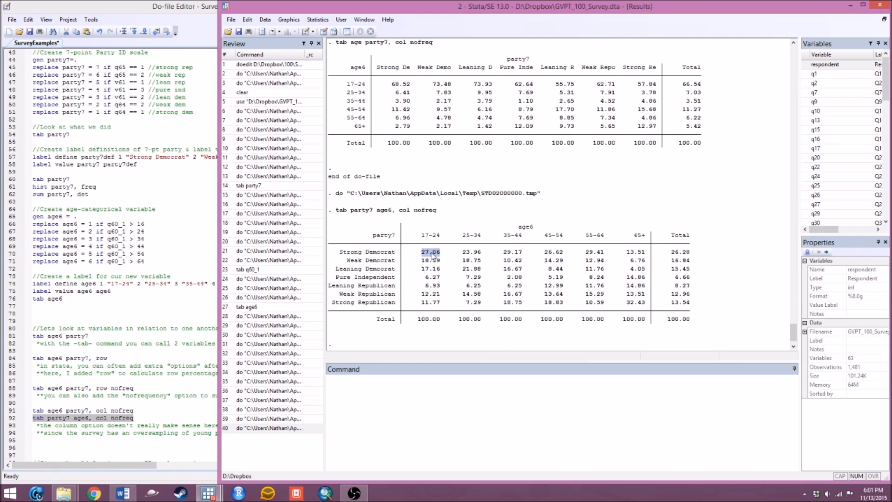
scroll(405, 181, "up", 10)
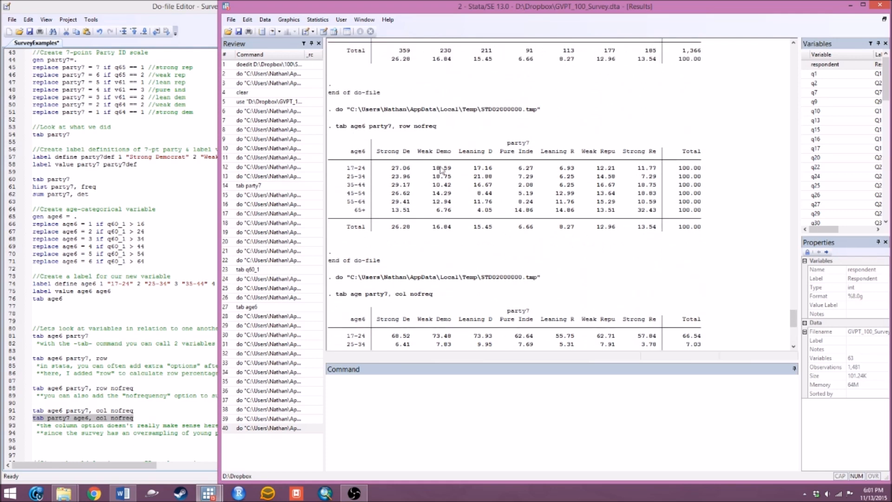
left_click_drag(392, 169, 657, 171)
scroll(511, 195, "down", 11)
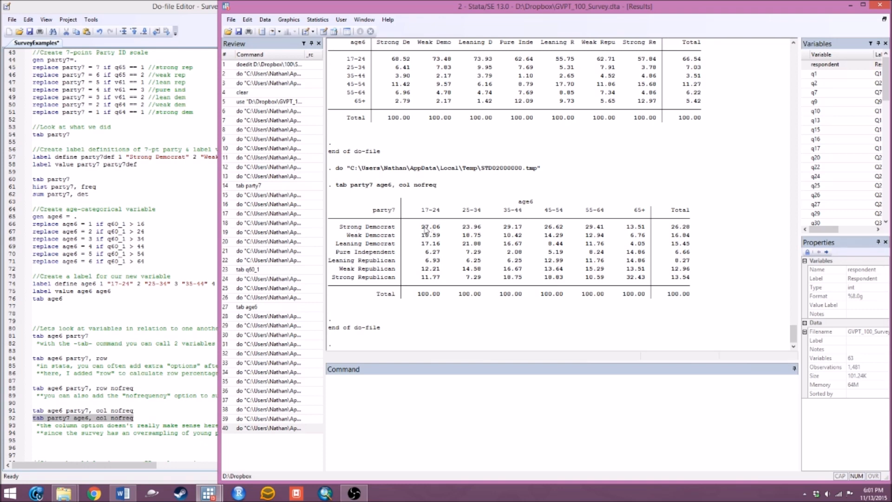
Compare how party7 and age6 are arranged in the latest table and in the earlier row nofreq table, checking the 17-24 label.
scroll(441, 266, "up", 5)
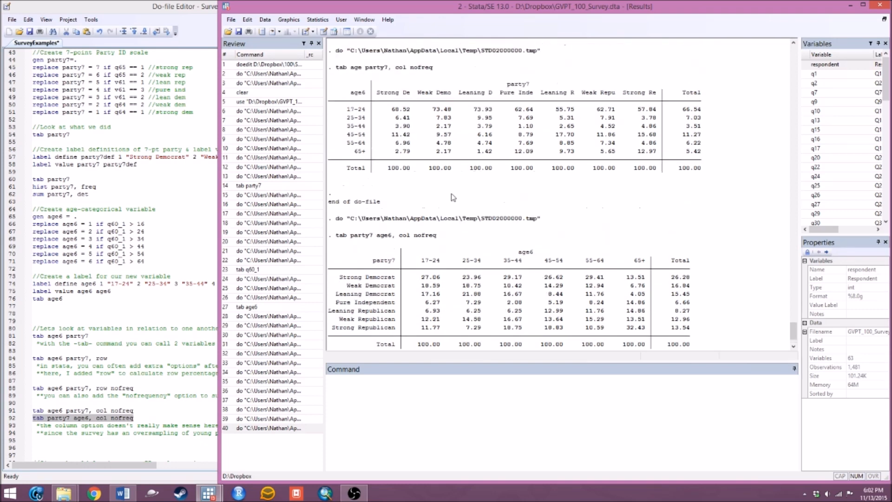
scroll(462, 182, "down", 5)
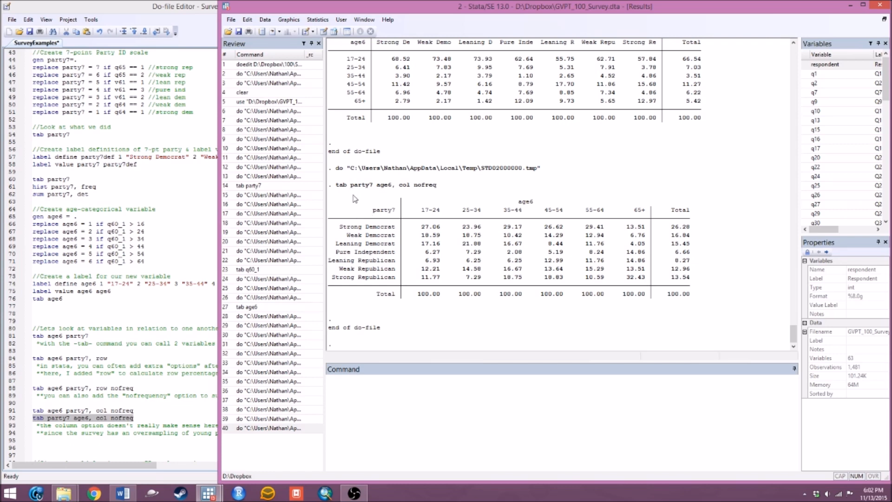
right_click(354, 218)
left_click(346, 185)
scroll(393, 245, "up", 3)
scroll(392, 241, "up", 8)
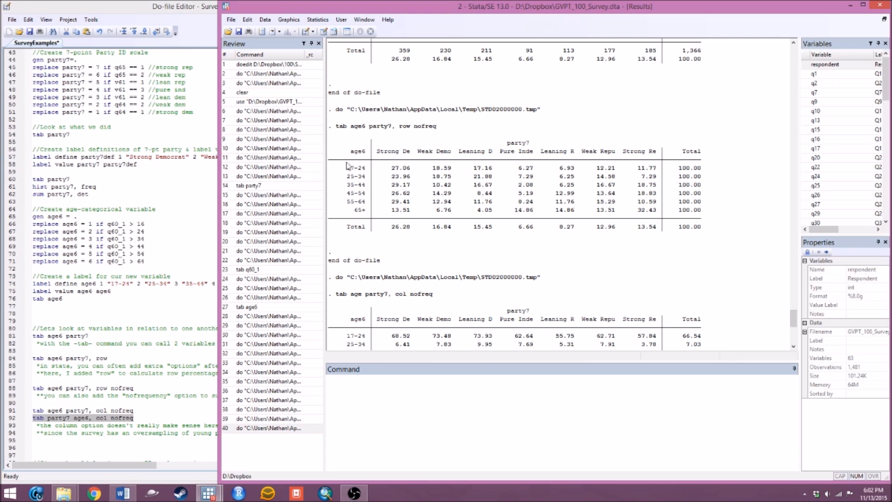
left_click_drag(348, 171, 366, 170)
left_click(354, 170)
Run the do-file block that generates party3 and recodes party7 values 1-3 to 1, 4 to 2, and 5-7 to 3.
left_click(187, 351)
scroll(193, 347, "down", 3)
scroll(196, 344, "down", 5)
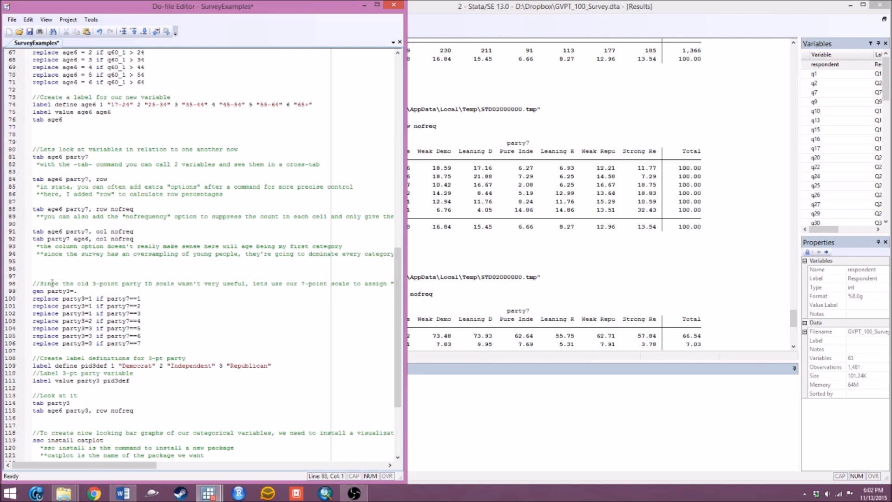
left_click_drag(153, 342, 24, 289)
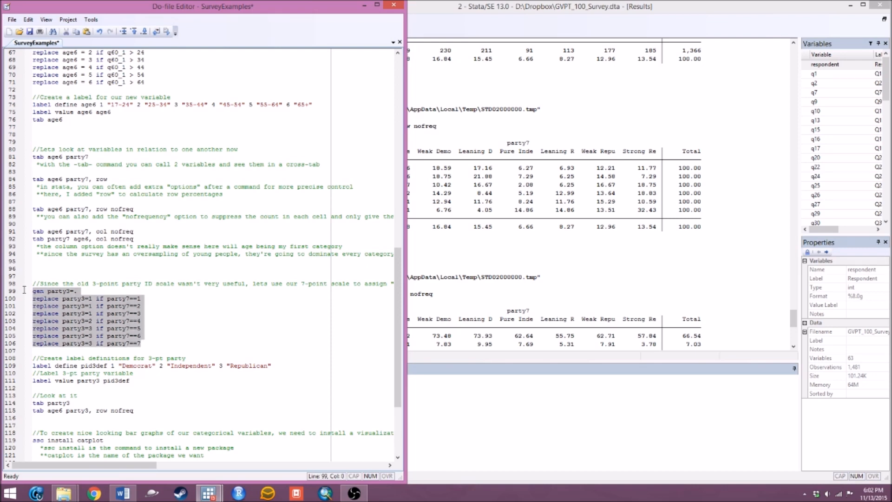
left_click(167, 31)
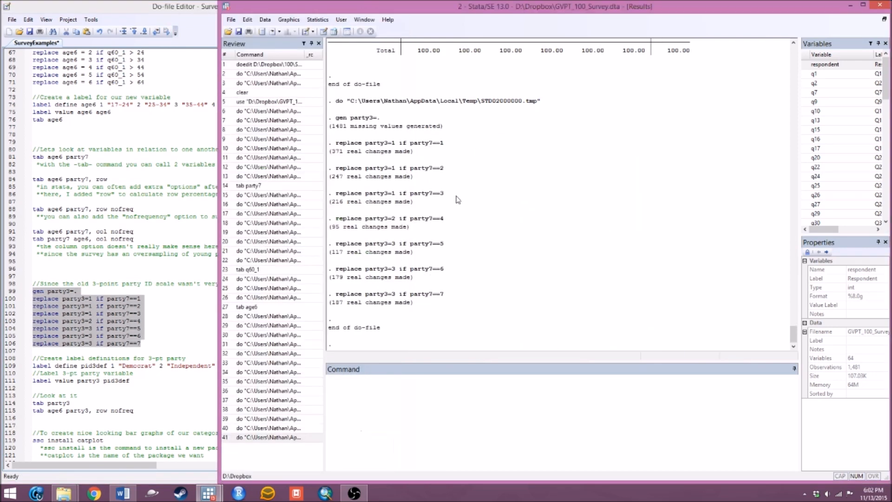
Check the earlier cross-tabs, return to the do-file, and run the tab party3 line.
scroll(463, 216, "up", 5)
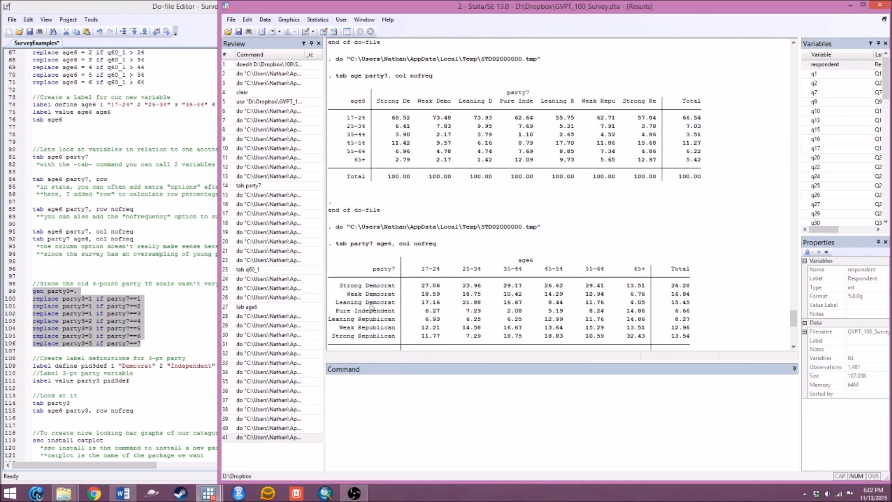
left_click(185, 321)
scroll(167, 312, "down", 5)
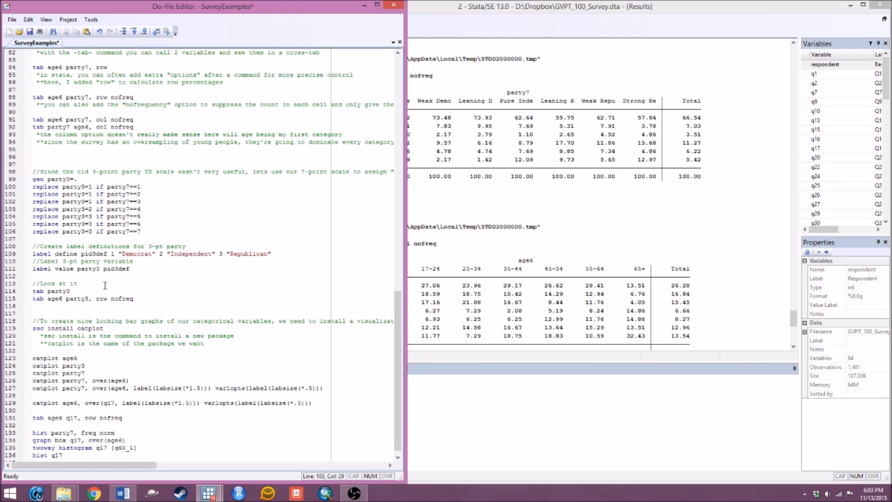
left_click(21, 293)
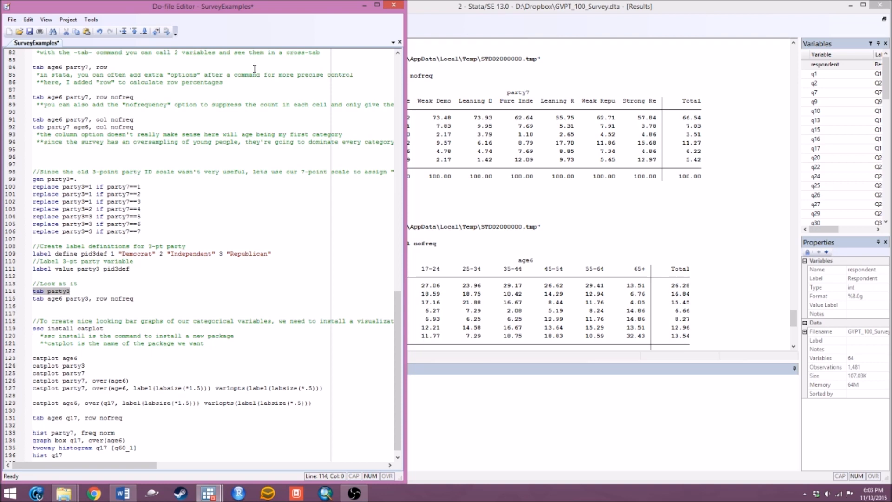
left_click(166, 32)
left_click(102, 314)
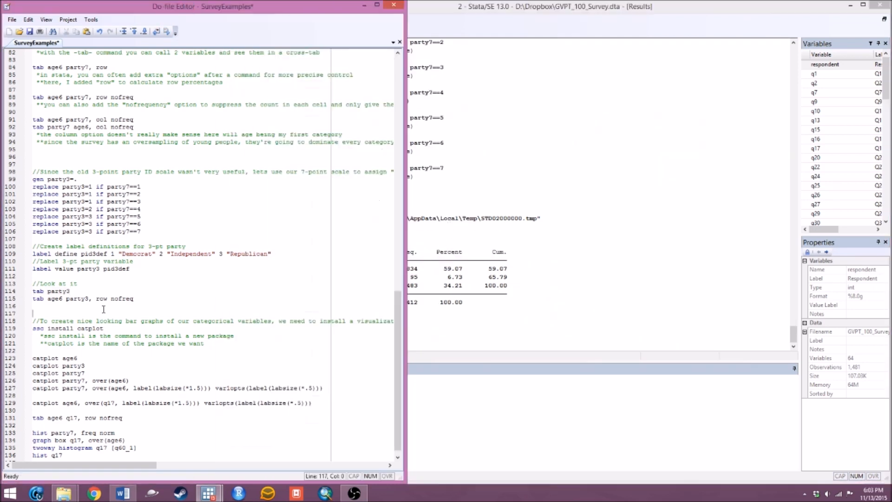
Run the lines that define pid3def as Democrat, Independent and Republican and attach it to party3.
left_click_drag(145, 267, 32, 253)
left_click(167, 31)
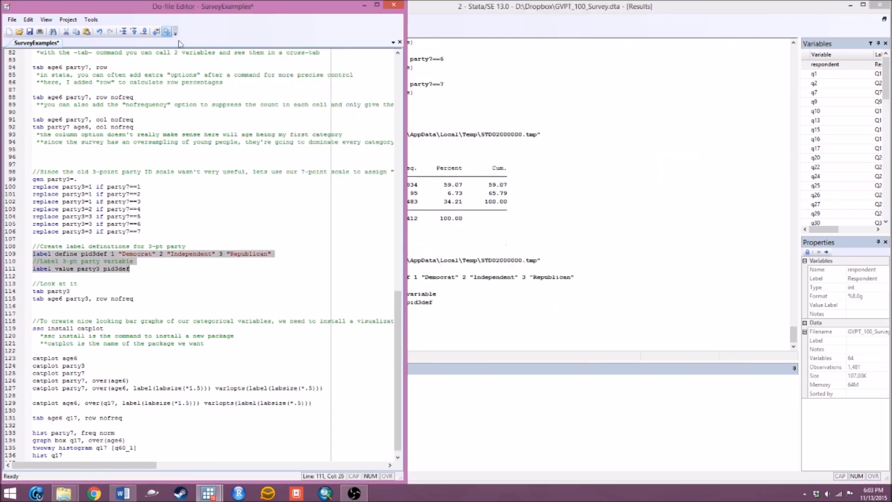
left_click(145, 298)
Run tab party3 again and examine the Independent row and the percentages of the three party groups.
left_click_drag(93, 291, 26, 293)
left_click(167, 31)
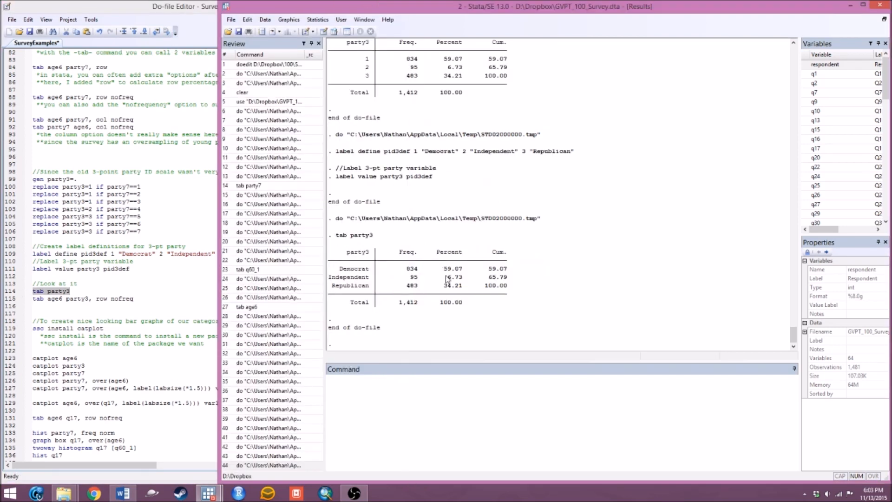
left_click_drag(330, 278, 462, 279)
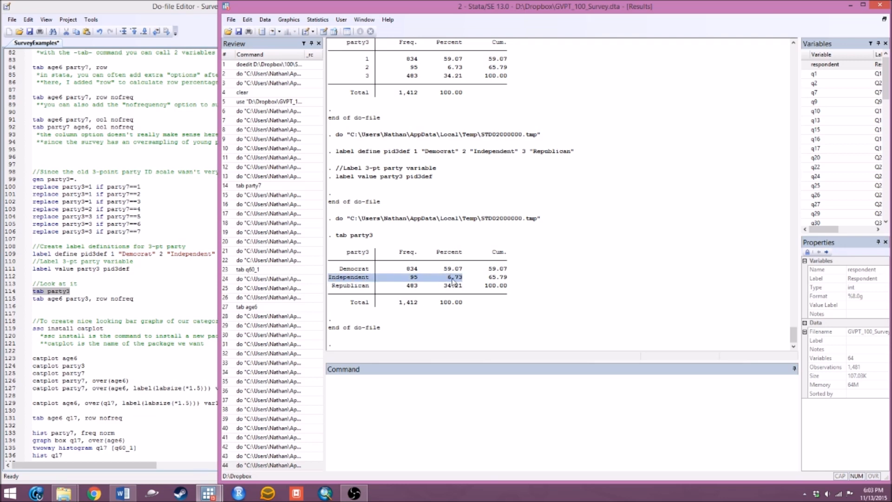
left_click(454, 281)
left_click_drag(447, 277, 465, 278)
left_click(365, 272)
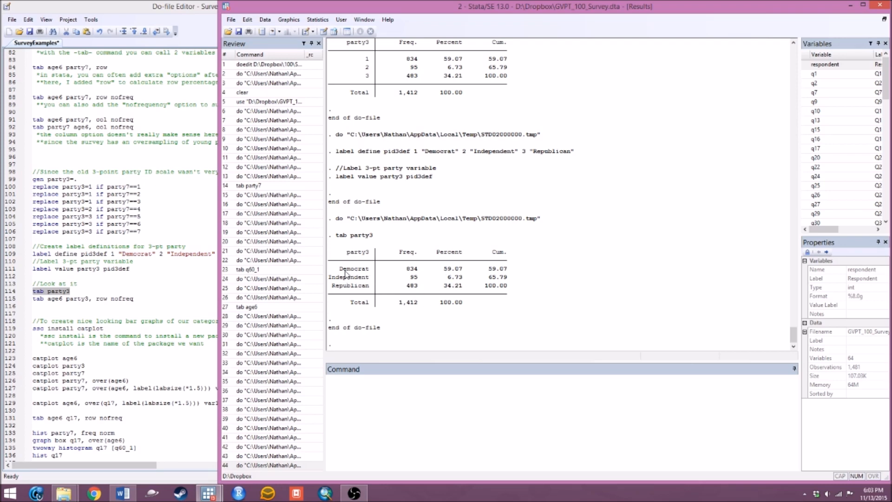
left_click_drag(341, 269, 511, 291)
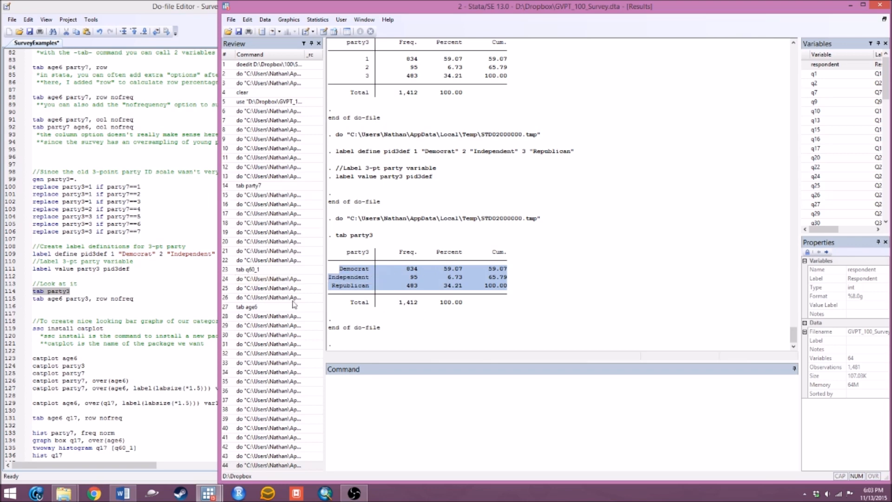
Run tab age6 party3, row nofreq and compare the Democrat and Republican percentages of the youngest and oldest age groups.
left_click(151, 284)
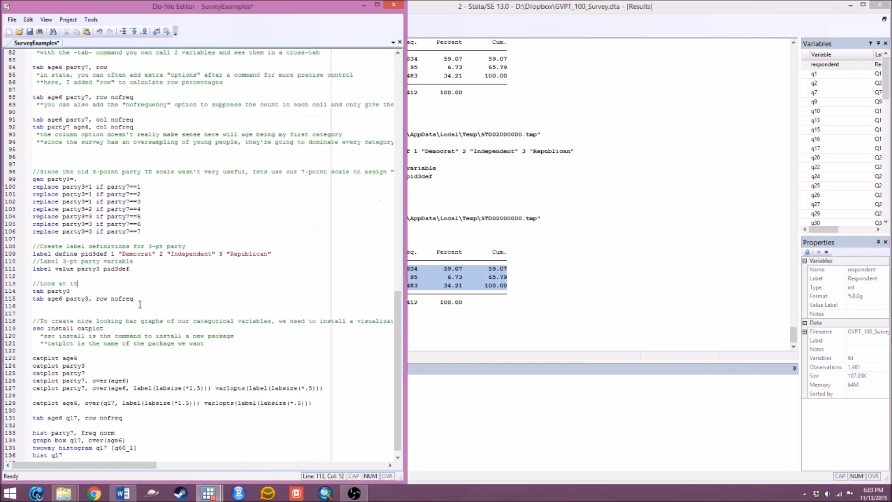
left_click_drag(138, 299, 27, 302)
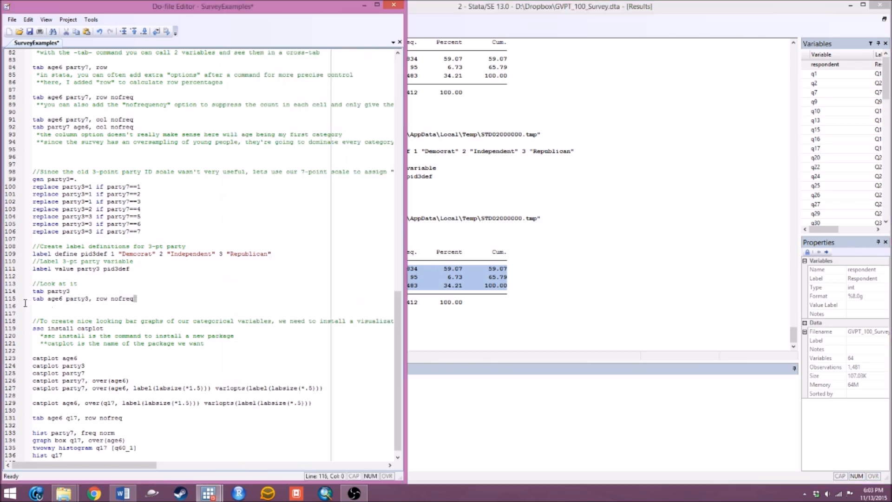
left_click(171, 33)
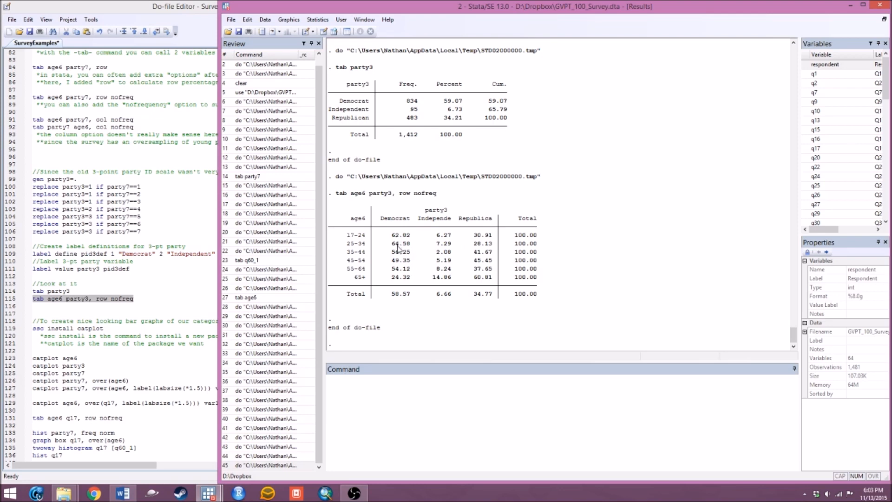
left_click_drag(395, 235, 410, 239)
double_click(396, 243)
double_click(398, 278)
left_click_drag(474, 277, 492, 281)
left_click(171, 300)
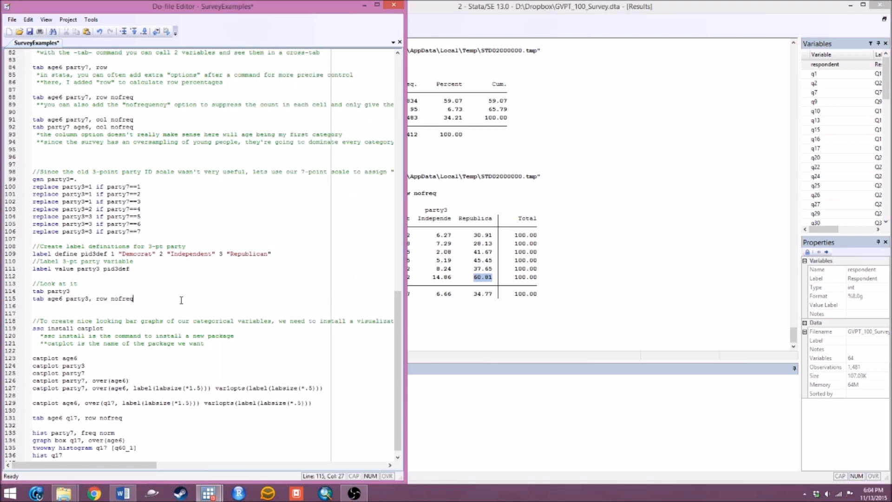
left_click(523, 260)
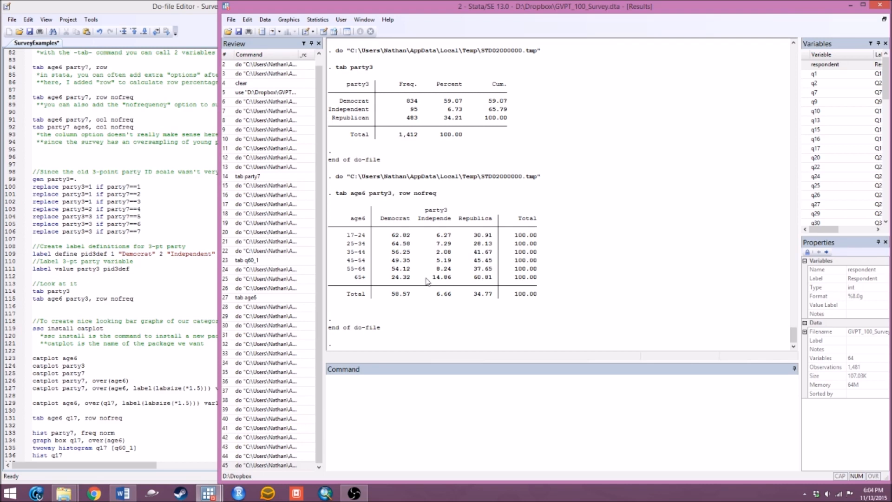
Add the line hist party3 below the age6 by party3 cross-tab command and run it.
left_click(89, 344)
left_click(153, 299)
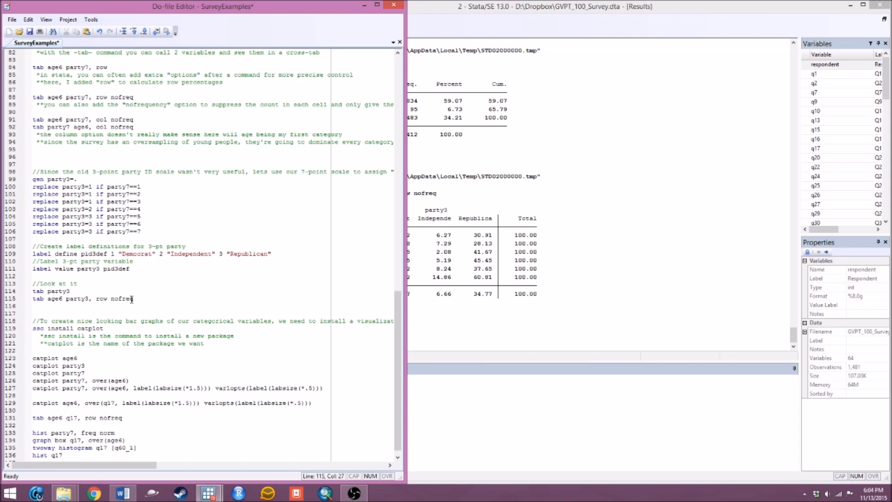
key("Return")
type("hist party4")
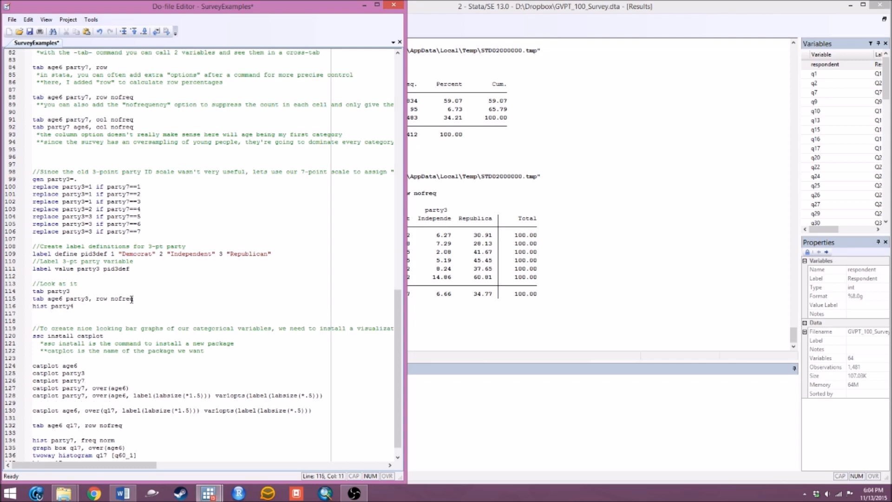
left_click_drag(81, 305, 17, 309)
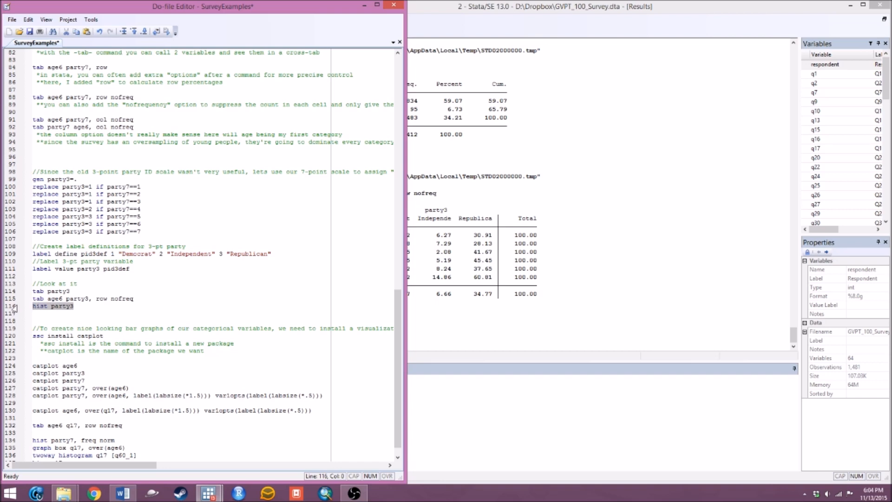
key("ctrl+d")
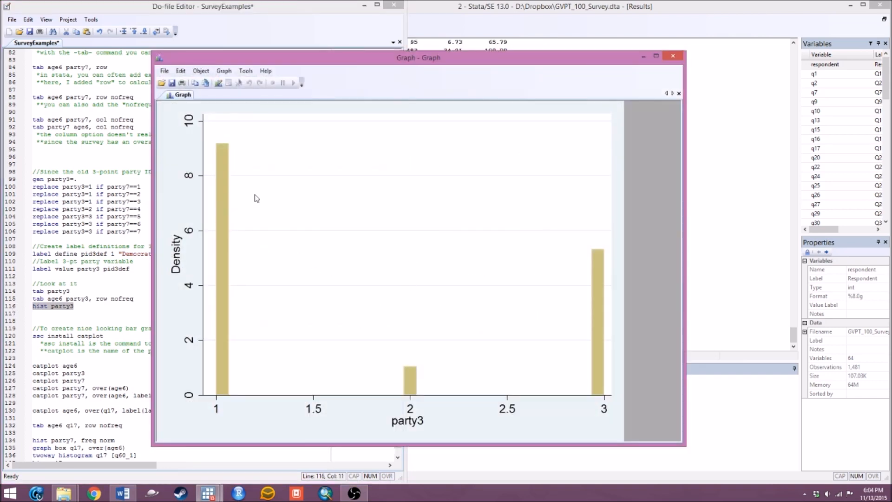
Add the freq option to the hist party3 line, run it, and close the resulting graph.
left_click(118, 305)
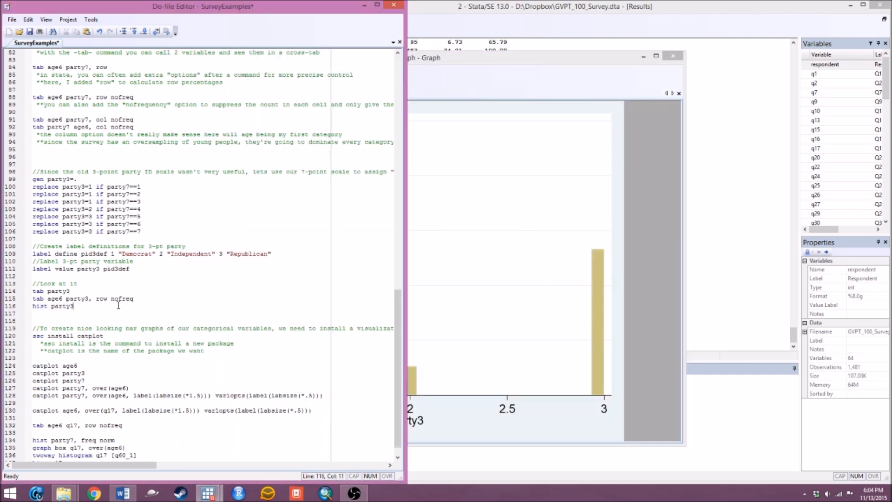
type(", freq")
left_click_drag(107, 307, 19, 307)
left_click(166, 31)
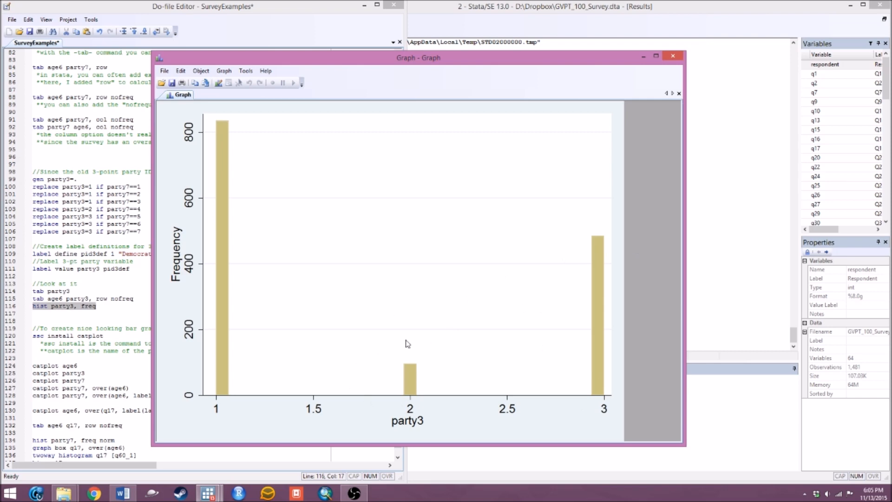
left_click(674, 58)
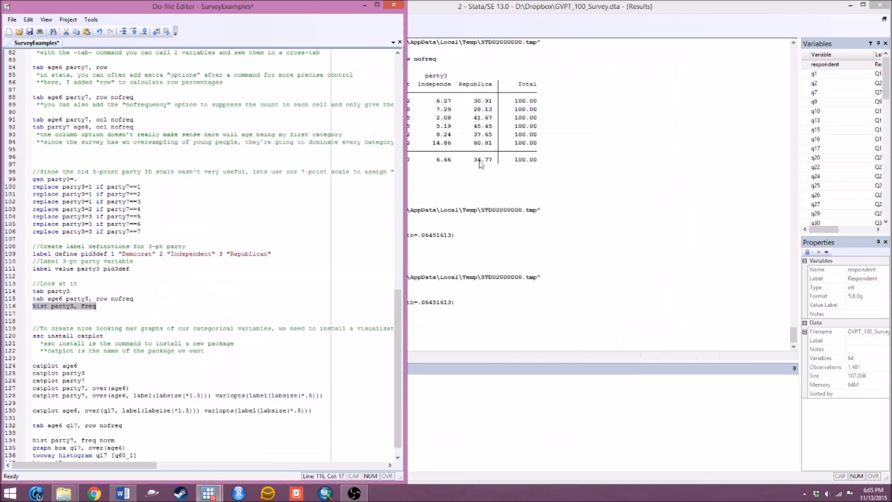
Run the ssc install catplot line to install the bar graph package.
left_click(114, 311)
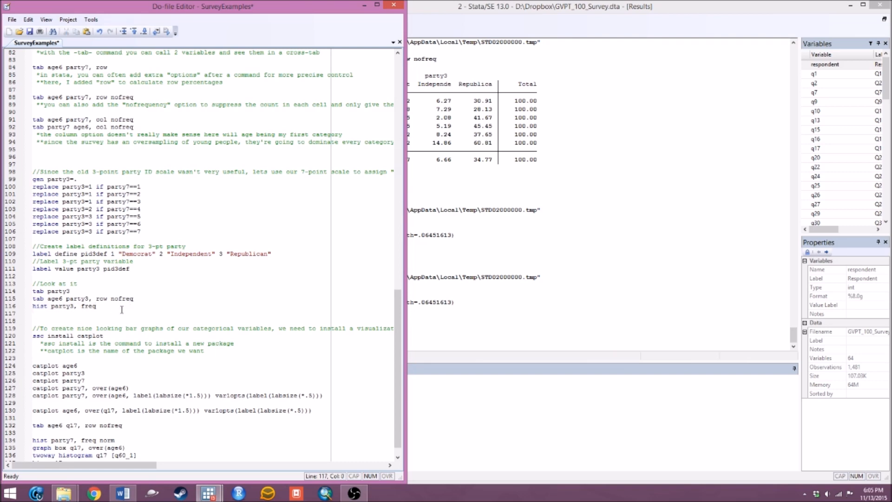
scroll(122, 310, "down", 1)
left_click(112, 291)
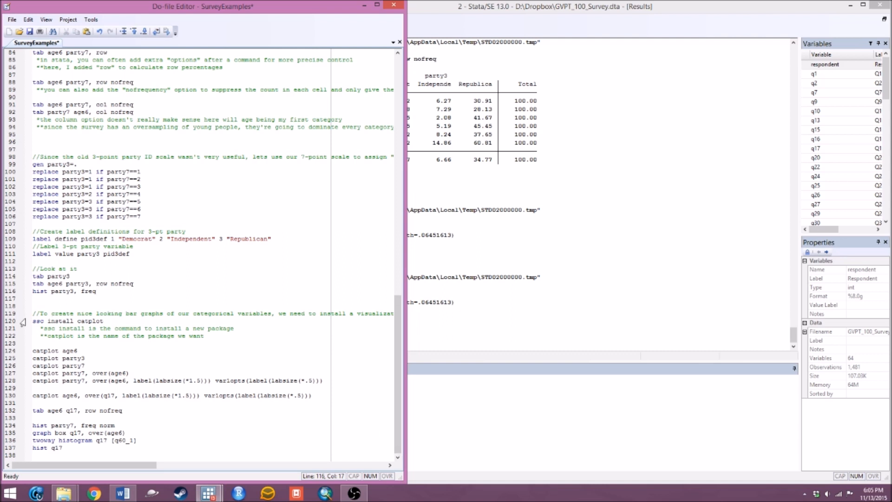
left_click_drag(103, 320, 26, 322)
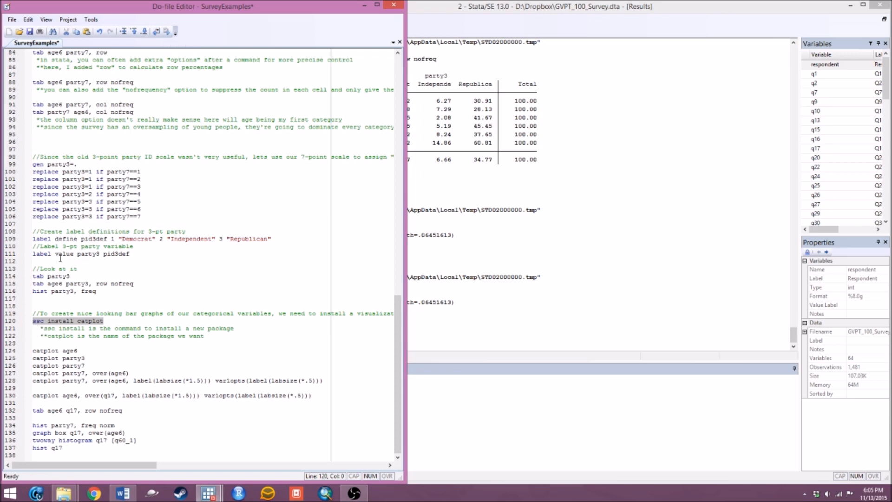
left_click(166, 31)
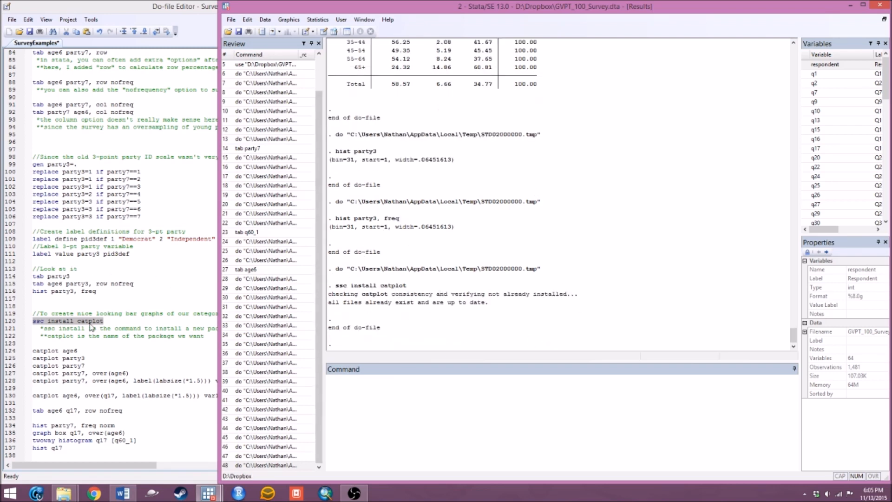
Run catplot age6 to draw a bar graph of the age categories.
left_click(73, 336)
left_click_drag(89, 350, 31, 352)
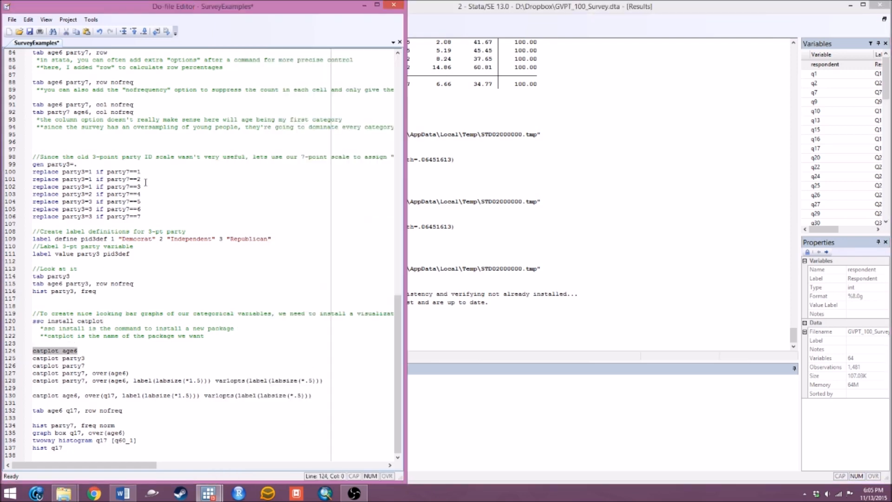
left_click(170, 32)
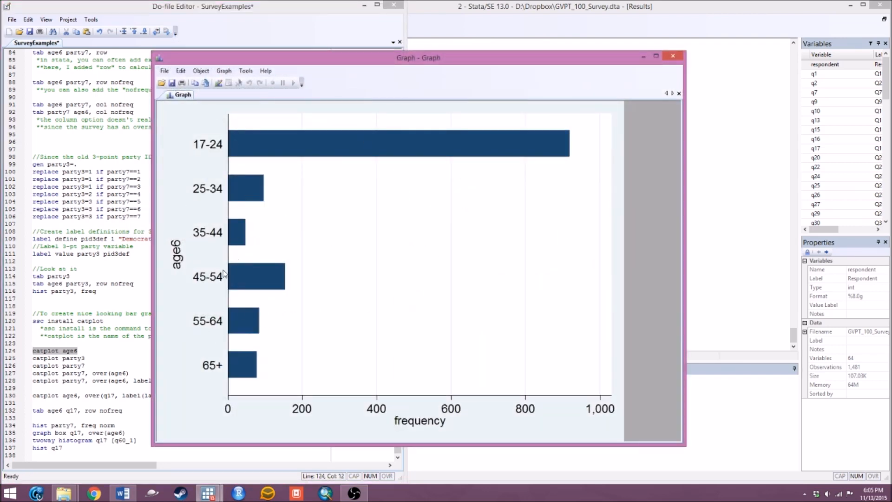
Add and run hist age6 above the catplot age6 line, then rerun catplot age6 for comparison.
left_click(69, 343)
type("histage")
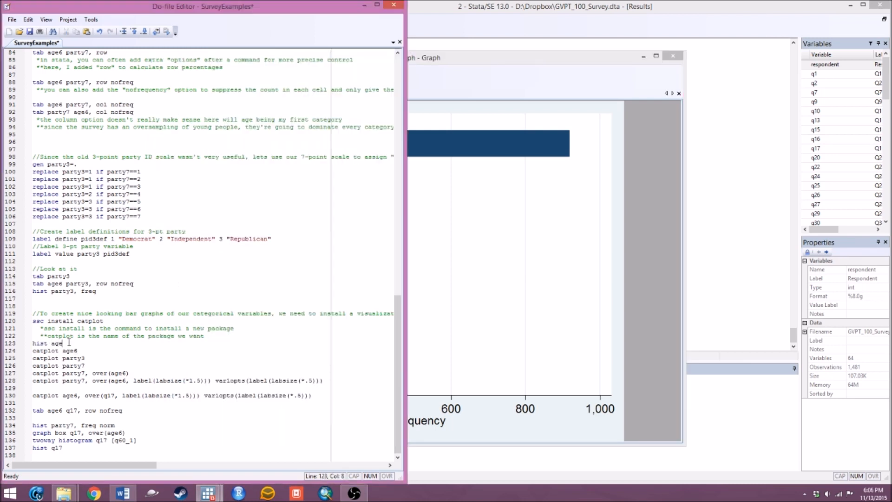
left_click_drag(68, 342, 14, 343)
left_click(166, 31)
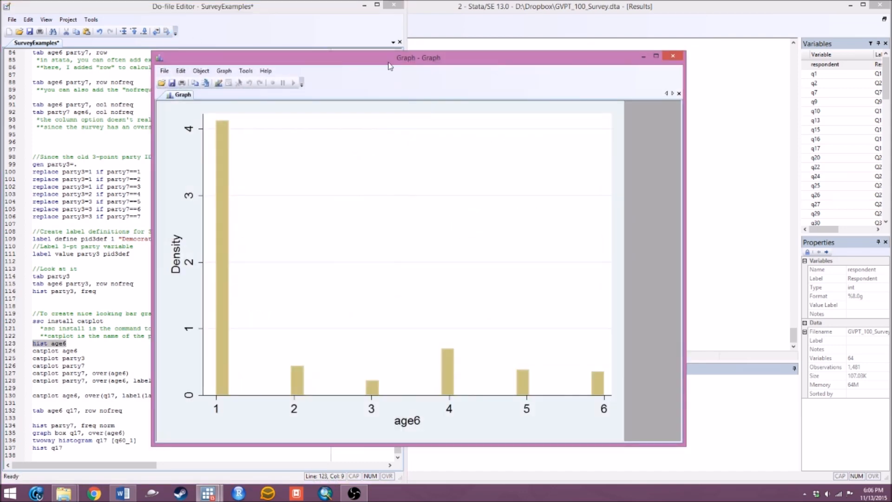
left_click(86, 353)
left_click_drag(78, 351, 32, 350)
left_click(166, 31)
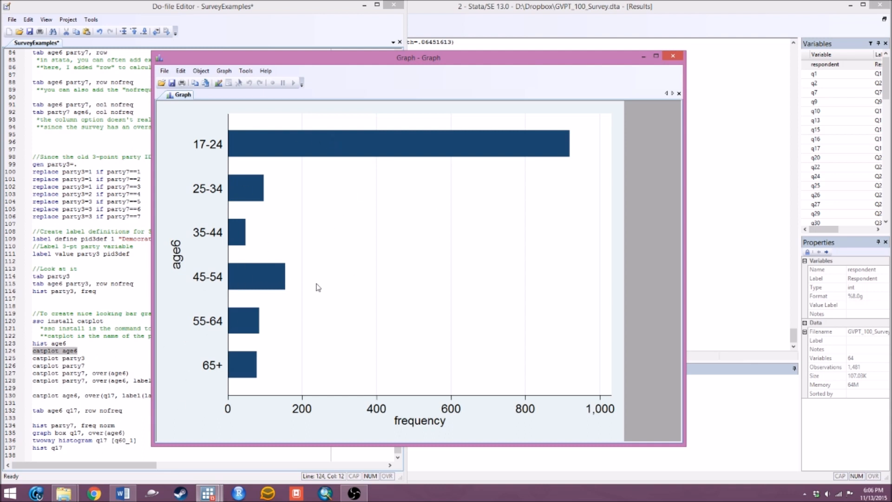
Run catplot party3 and catplot party7 in turn to graph both party ID scales.
left_click(93, 358)
left_click_drag(92, 358, 22, 358)
left_click(166, 31)
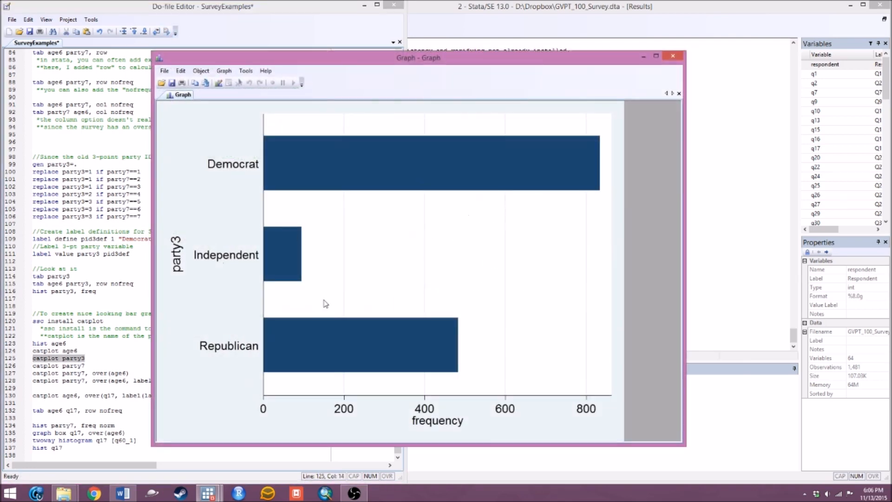
left_click(77, 363)
left_click_drag(92, 366, 30, 366)
left_click(167, 31)
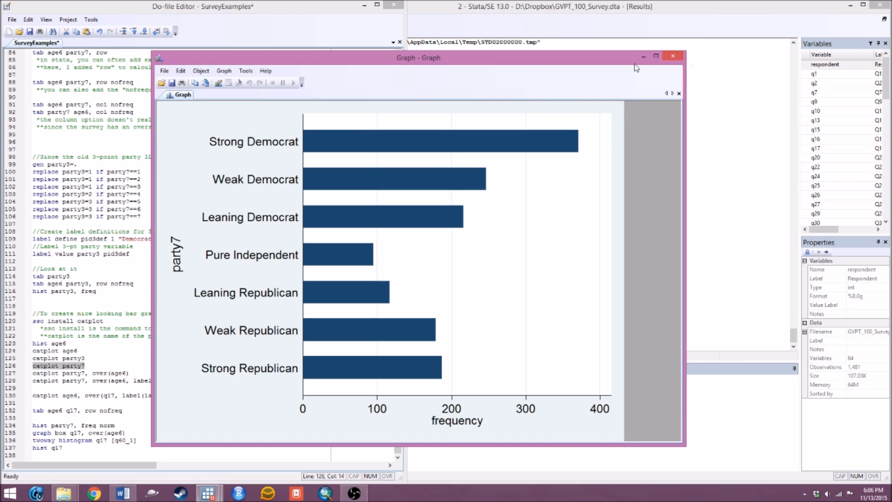
Close the party7 graph and run tab age6 party7, col nofreq to show column percentages in the results.
left_click(681, 58)
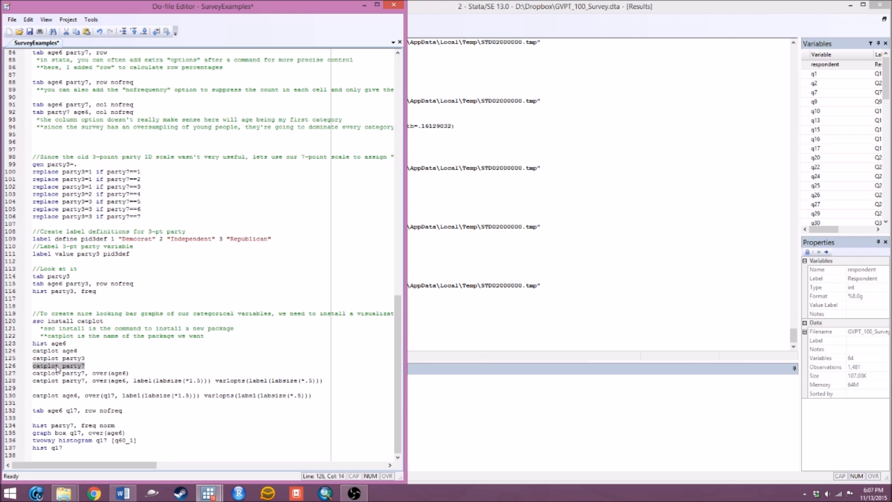
left_click_drag(66, 381, 59, 389)
left_click(91, 366)
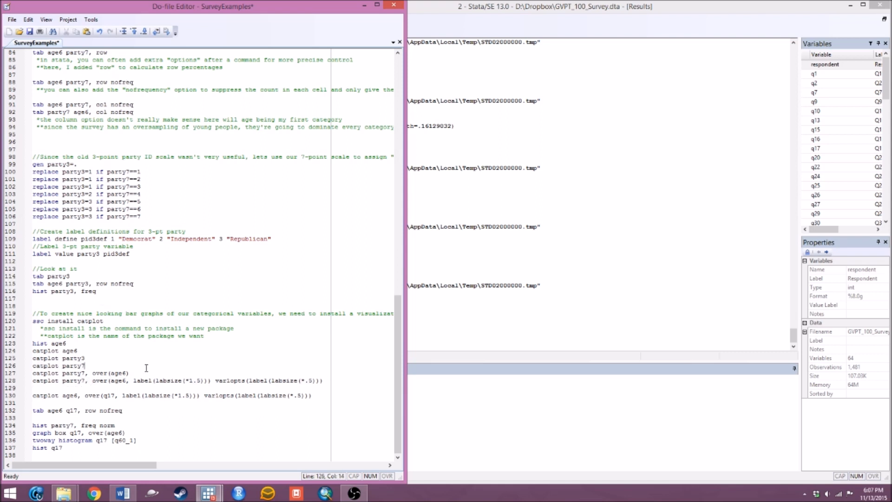
left_click_drag(130, 373, 33, 374)
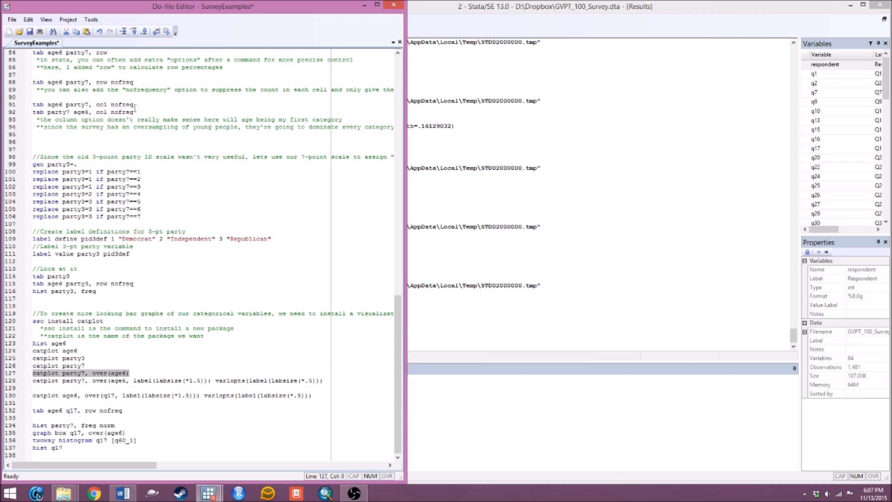
left_click_drag(134, 105, 32, 104)
left_click(166, 31)
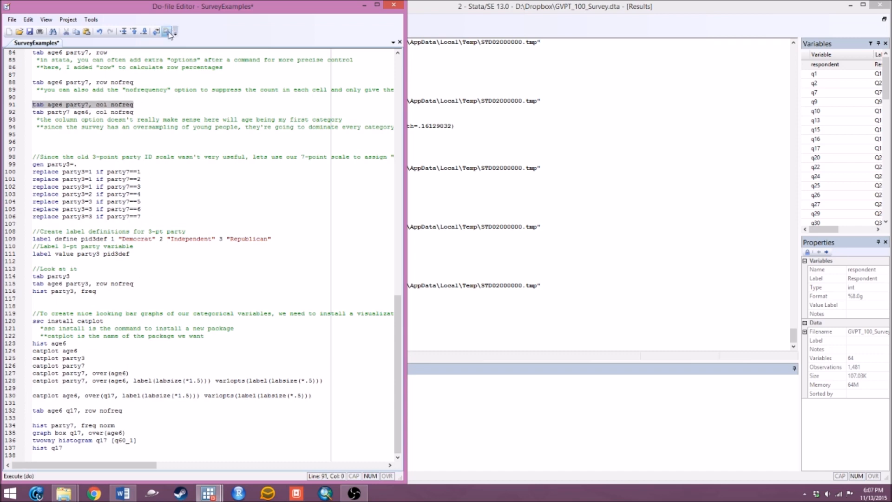
left_click(481, 192)
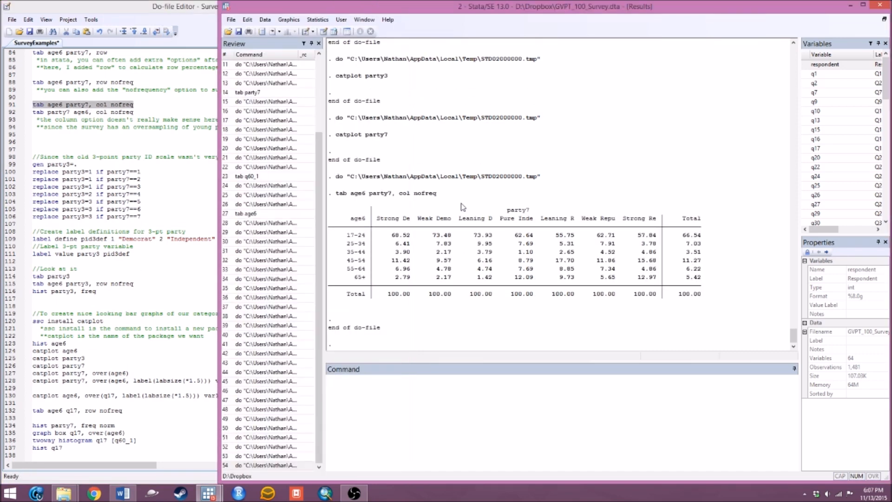
Run catplot party7, over(age6) to graph party ID within each age group, and close the graph.
left_click(157, 375)
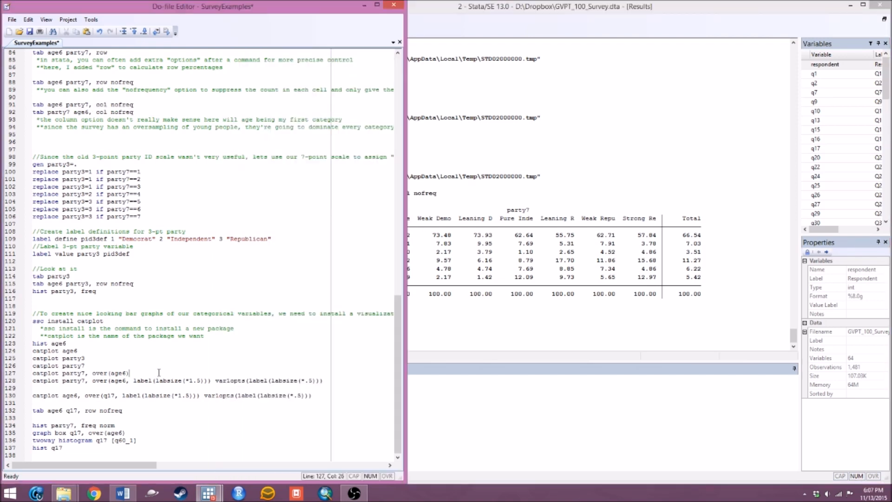
left_click_drag(140, 374, 19, 373)
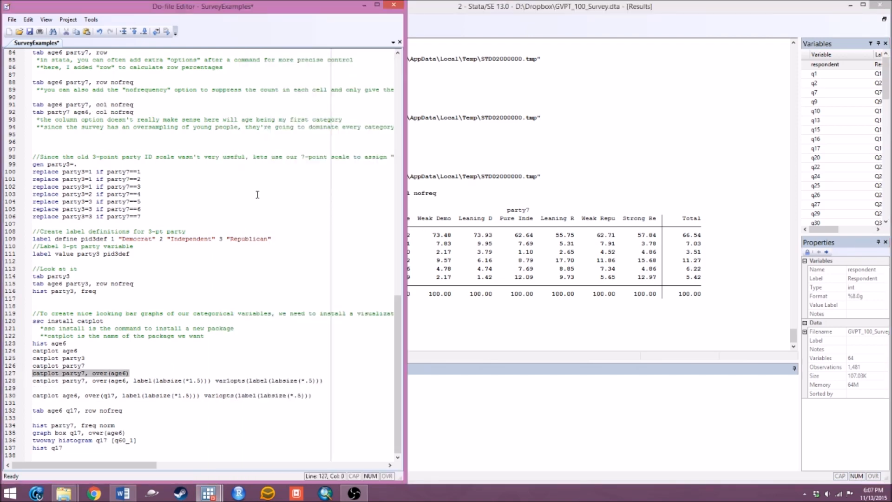
left_click(163, 35)
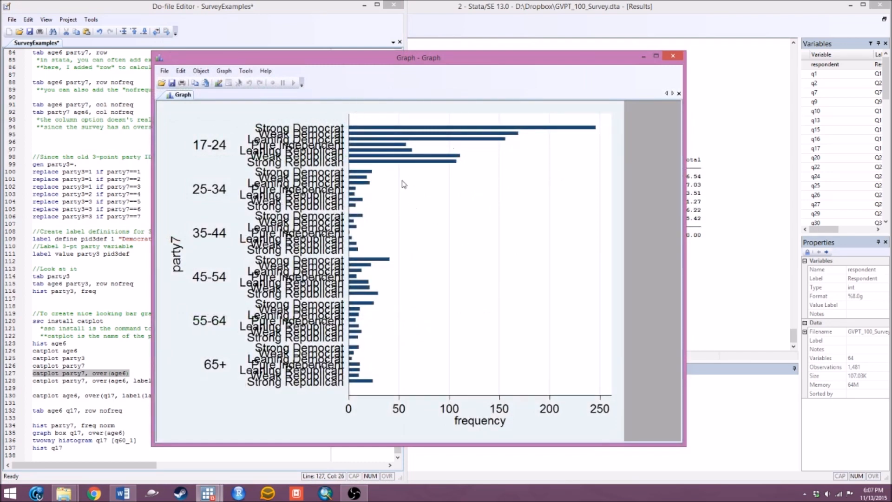
left_click(672, 56)
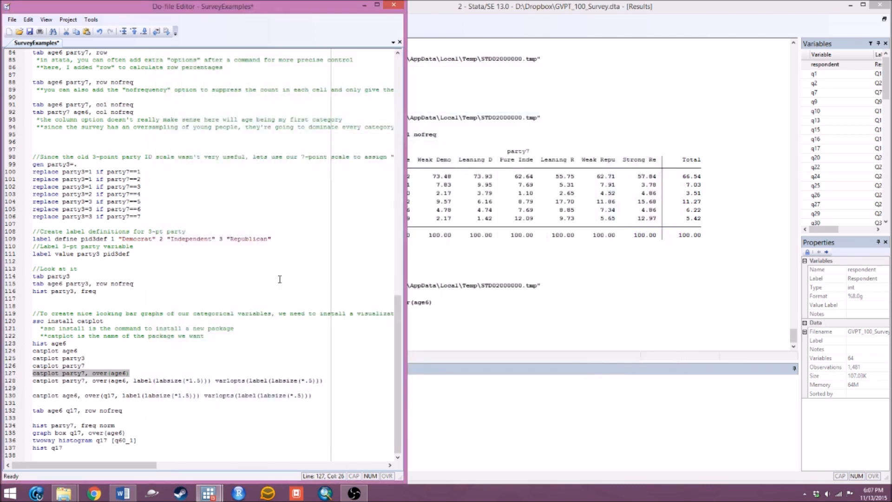
Run the catplot party7, over(age6) line with label sizes *1.5 and *.5, and close the graph.
left_click_drag(326, 381, 31, 381)
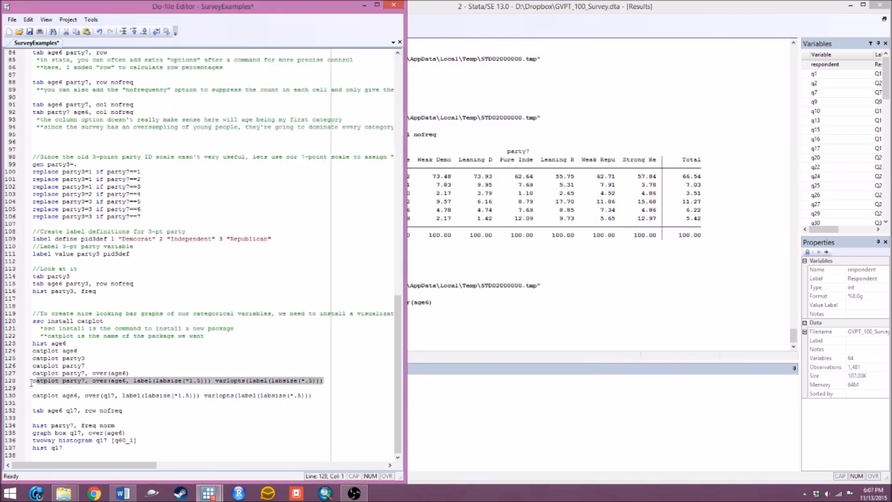
left_click(166, 31)
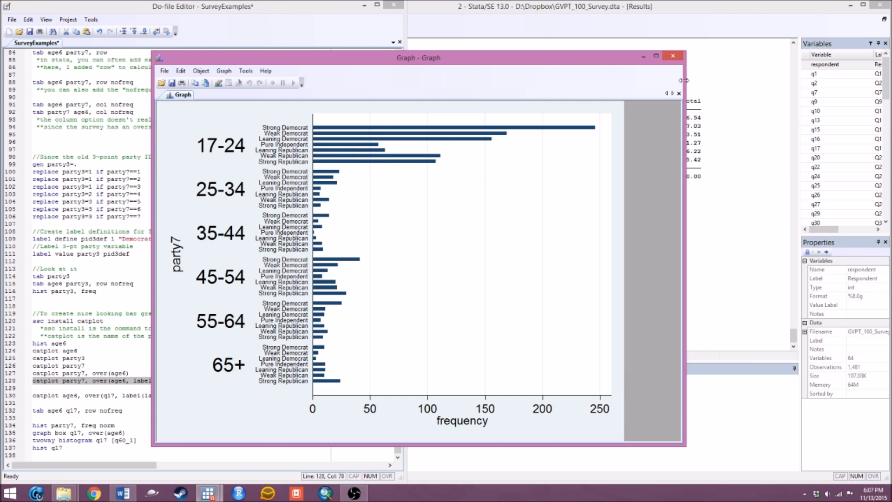
left_click(672, 57)
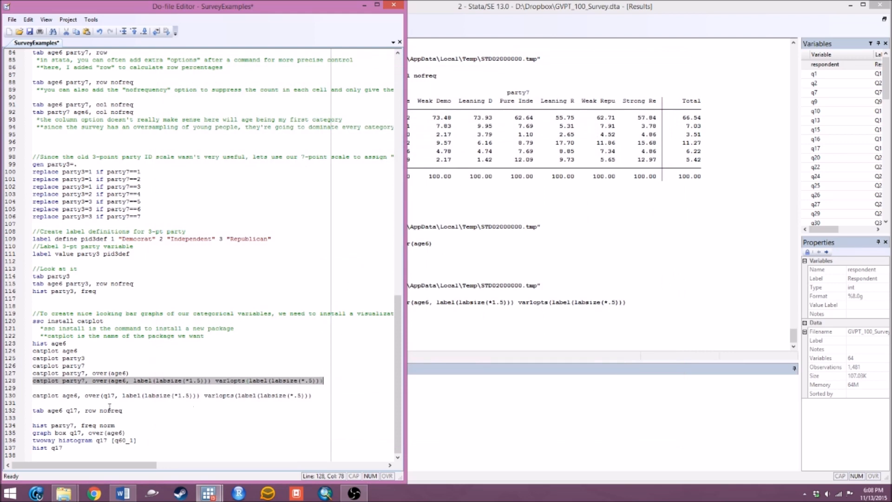
Try yourvariable as a placeholder for age6 in the catplot line over q17, and restore age6.
double_click(69, 395)
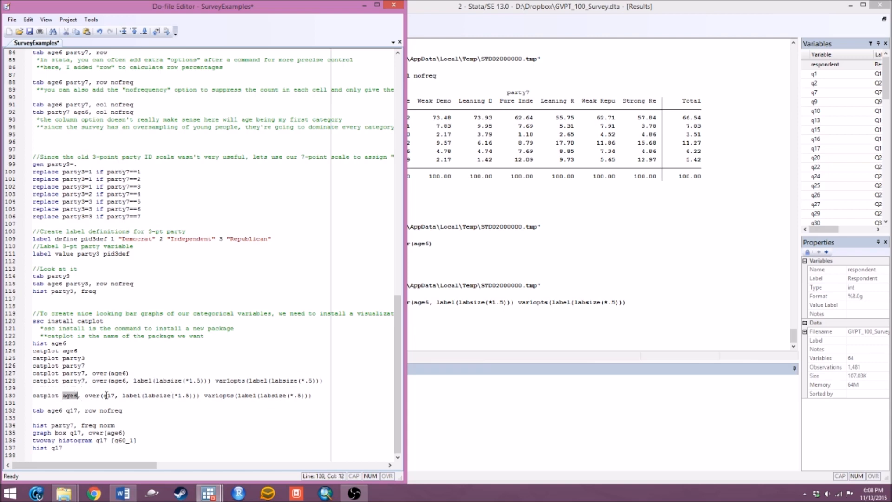
key("Delete")
type("yourvariable")
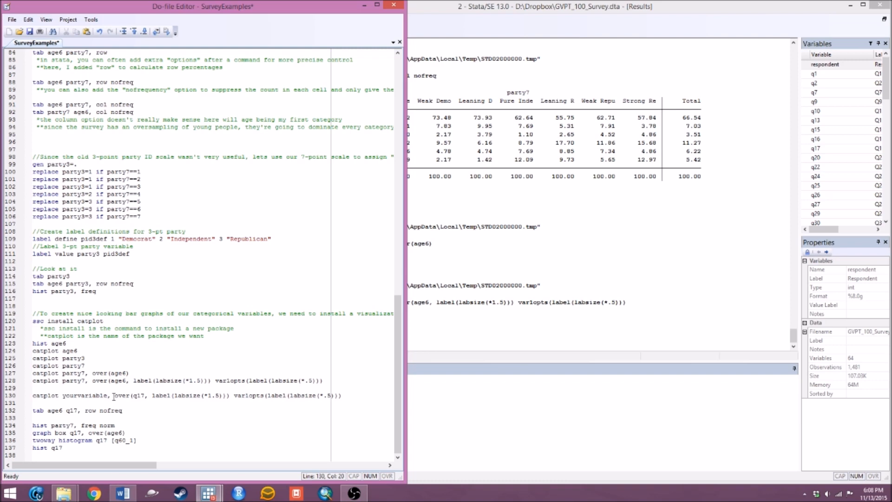
double_click(100, 395)
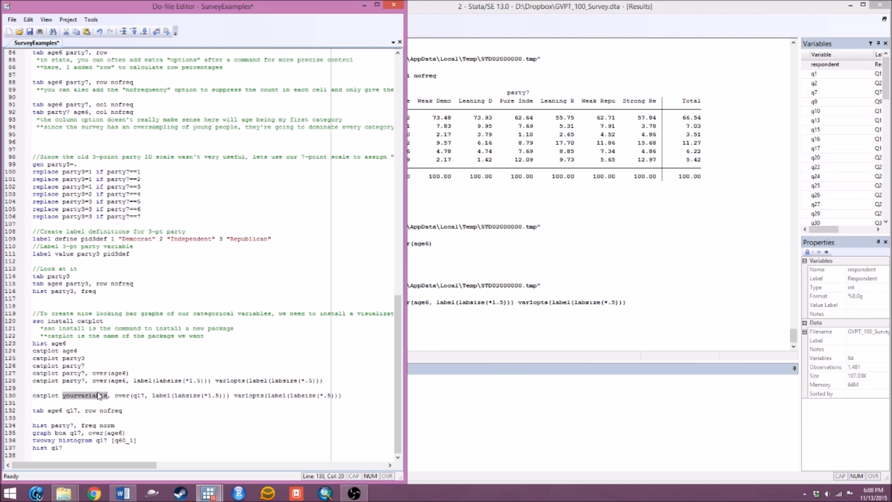
type("age6")
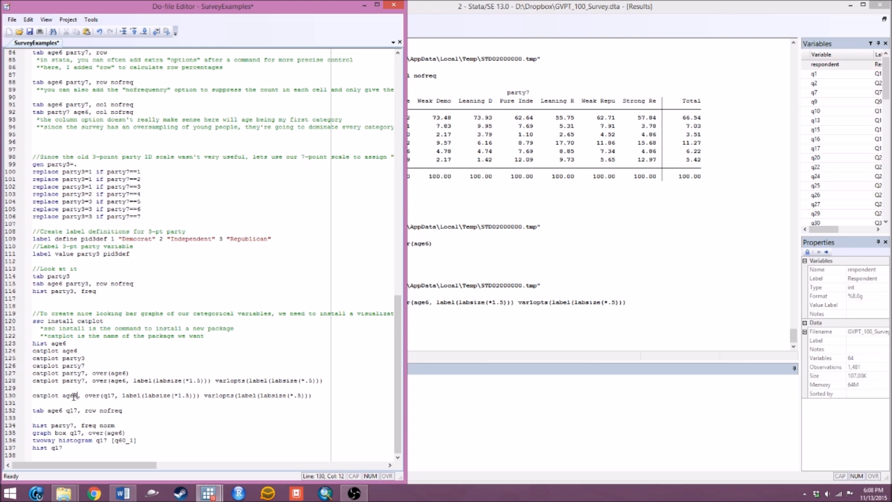
Look up q17 in the Word codebook to read the question wording, and return to the do-file.
left_click_drag(116, 395, 103, 396)
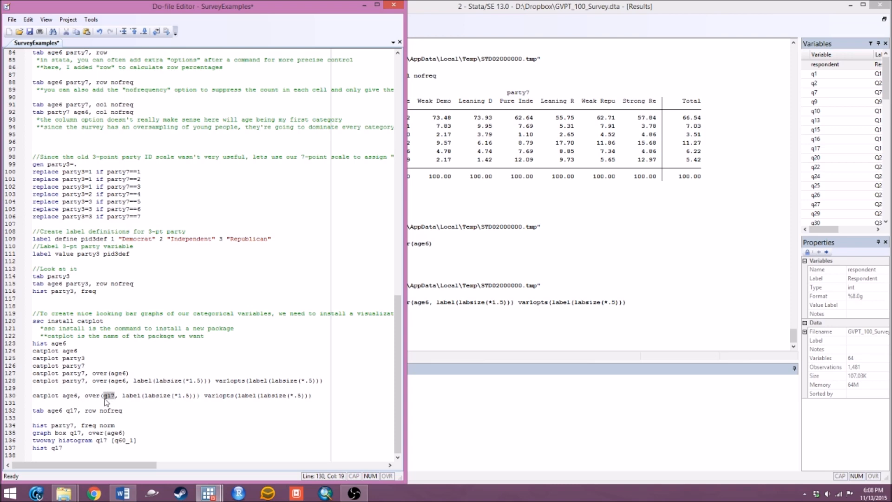
left_click(123, 493)
key("ctrl+f")
type("q17")
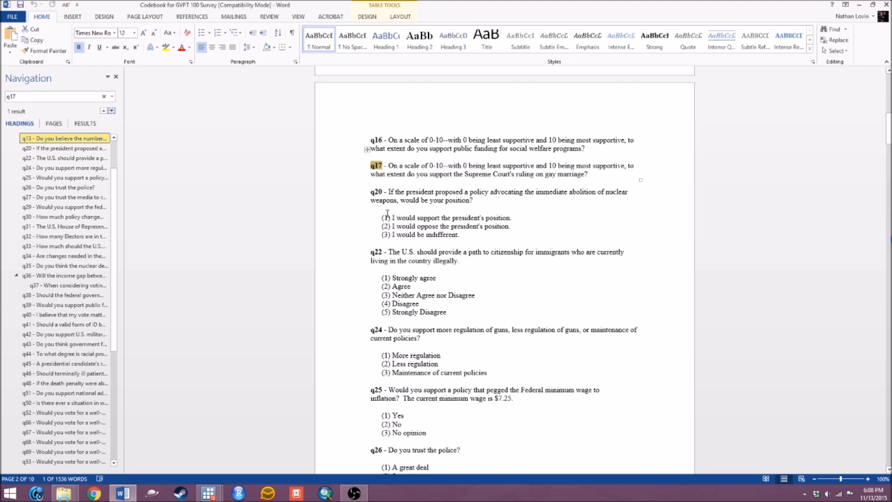
left_click(859, 5)
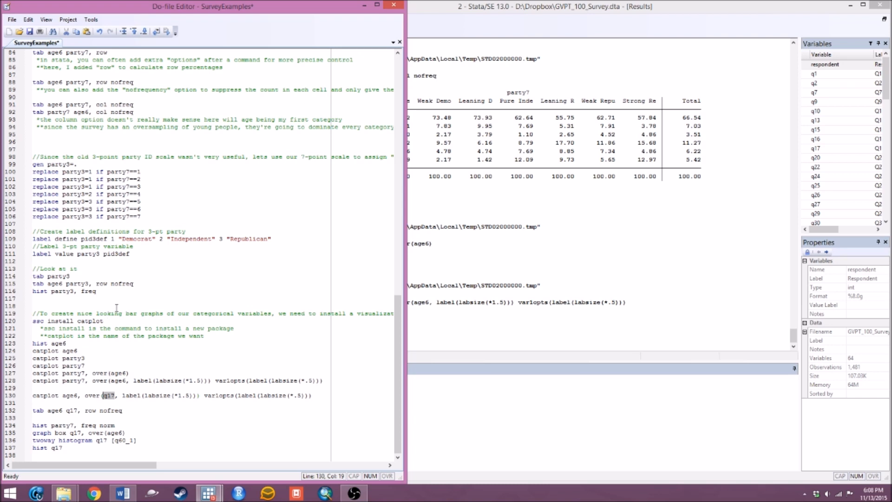
Run the catplot age6, over(q17) line with label sizes *1.5 and *.5, and return to the do-file.
left_click_drag(312, 396, 32, 395)
left_click(176, 30)
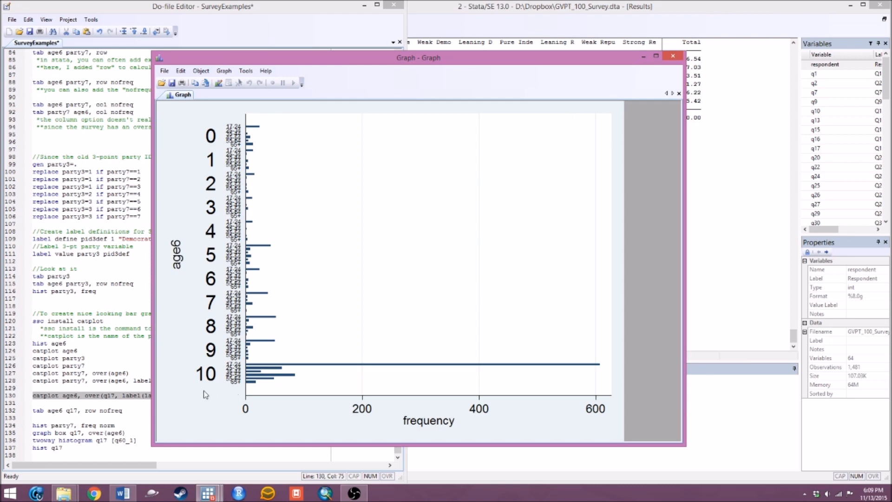
left_click(119, 397)
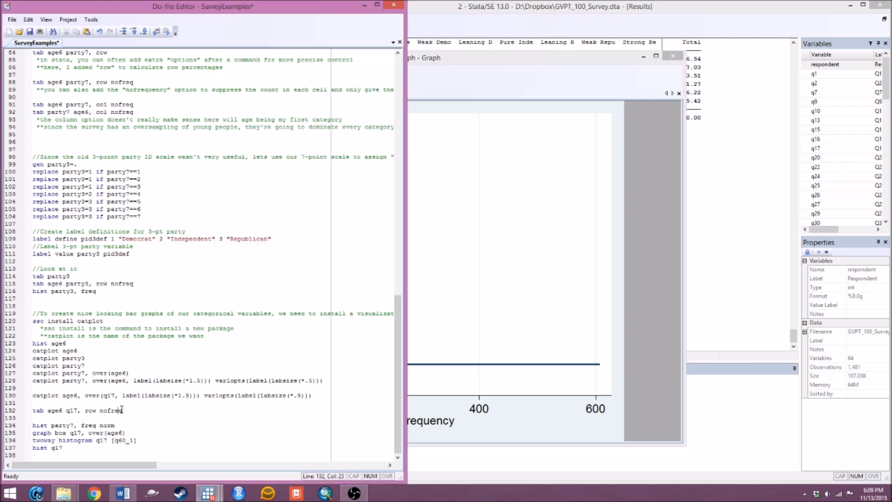
Run tab age6 q17, row nofreq and maximize the Results window.
left_click_drag(121, 410, 32, 410)
left_click(166, 31)
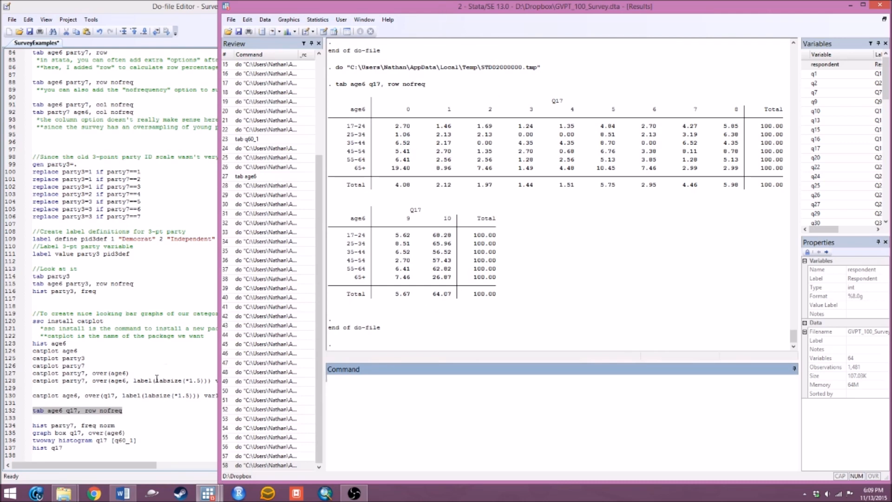
double_click(403, 10)
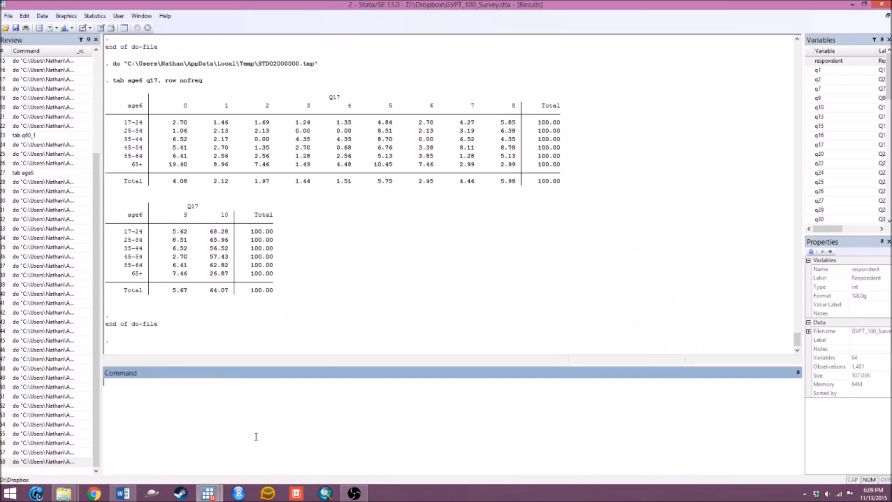
Rerun tab age6 q17, row nofreq at full width and compare the 65+ share at 0 with the 17-24 share at 10.
mouse_move(208, 493)
left_click(205, 449)
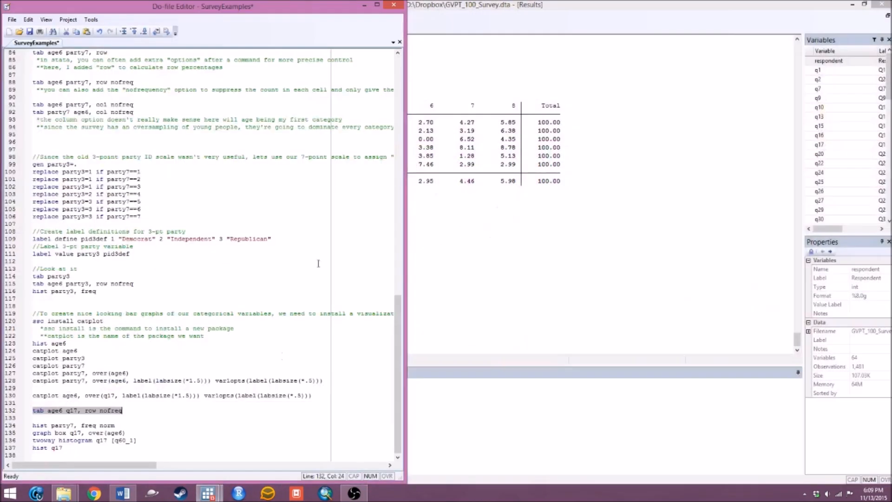
key("ctrl+d")
left_click(474, 234)
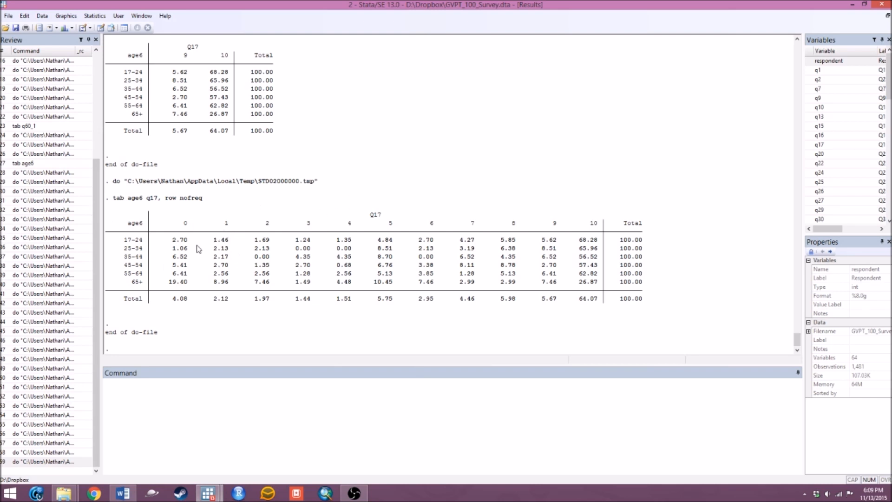
left_click_drag(588, 223, 600, 226)
left_click_drag(181, 224, 198, 226)
left_click_drag(167, 282, 195, 284)
left_click_drag(572, 240, 594, 242)
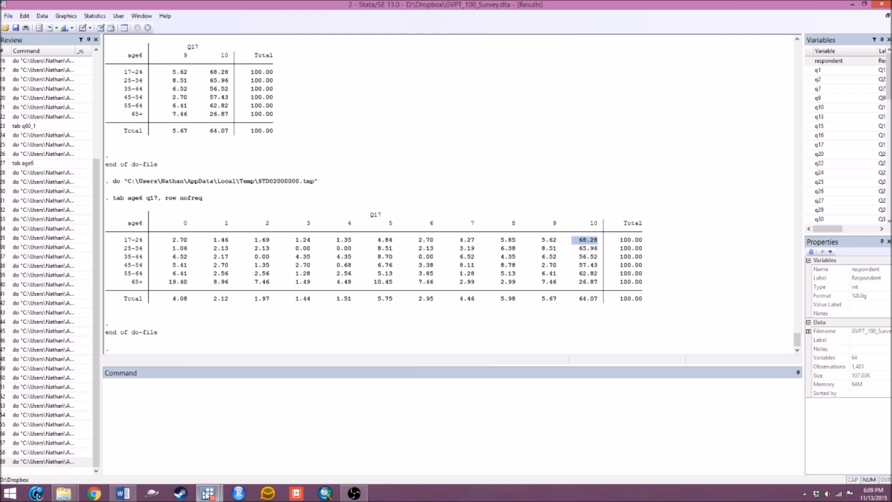
Run graph box q17, over(age6) to draw box plots of q17 by age group, and close the graph.
mouse_move(208, 492)
left_click(212, 446)
left_click(140, 430)
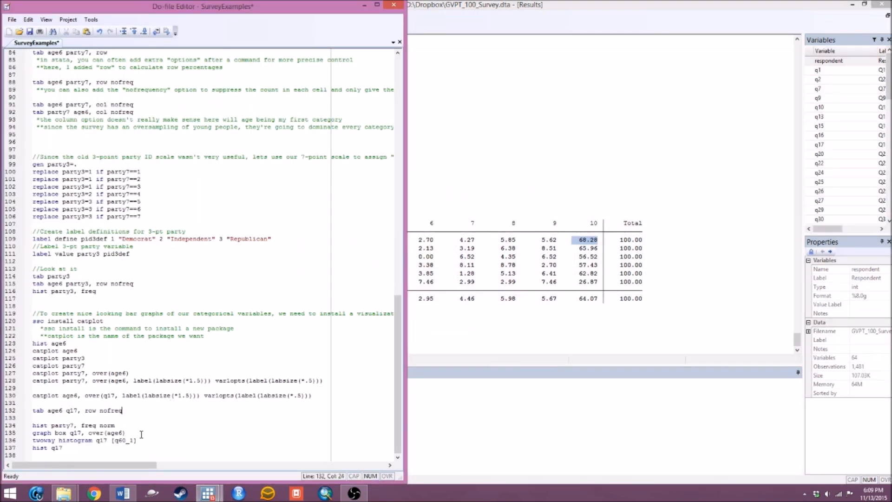
left_click_drag(126, 432, 22, 433)
left_click(167, 32)
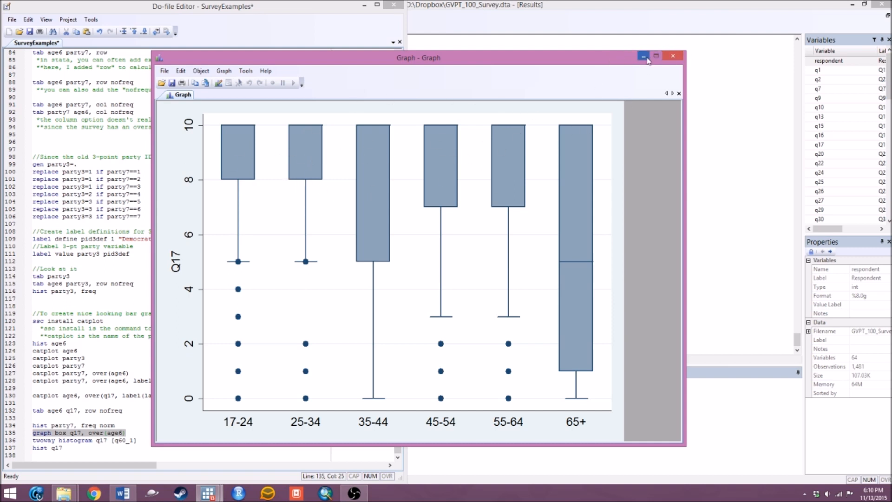
left_click(673, 54)
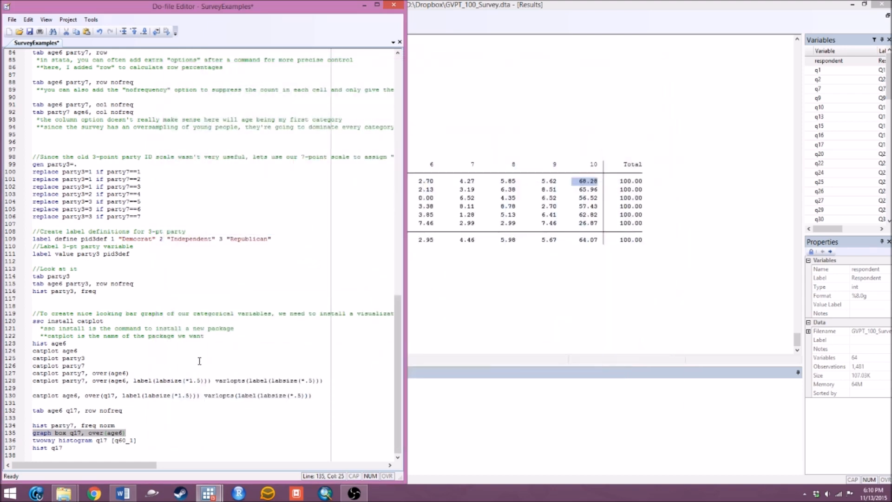
Run hist party7, freq norm to draw a frequency histogram with a normal curve, and close the graph.
left_click(137, 431)
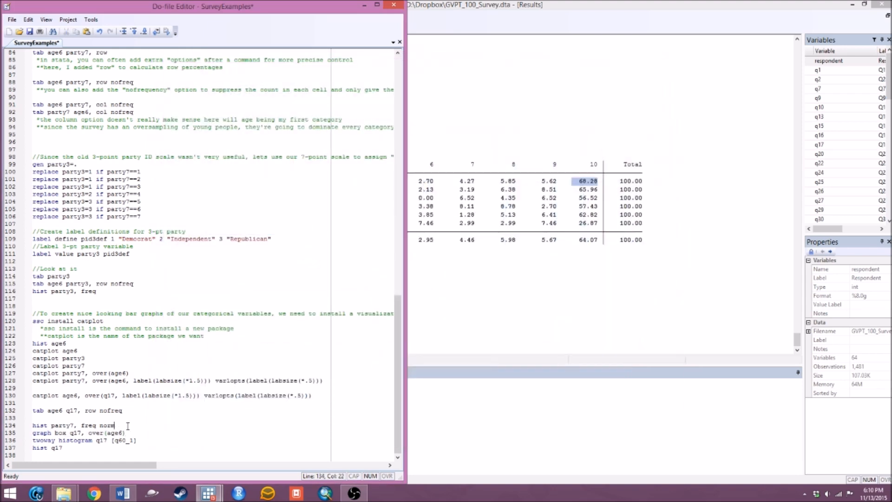
left_click_drag(128, 426, 18, 426)
left_click(166, 31)
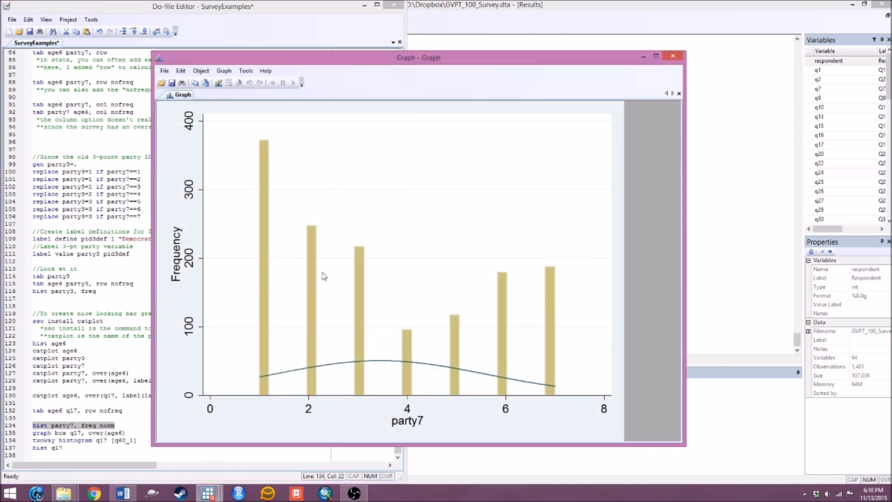
left_click(673, 56)
left_click(188, 418)
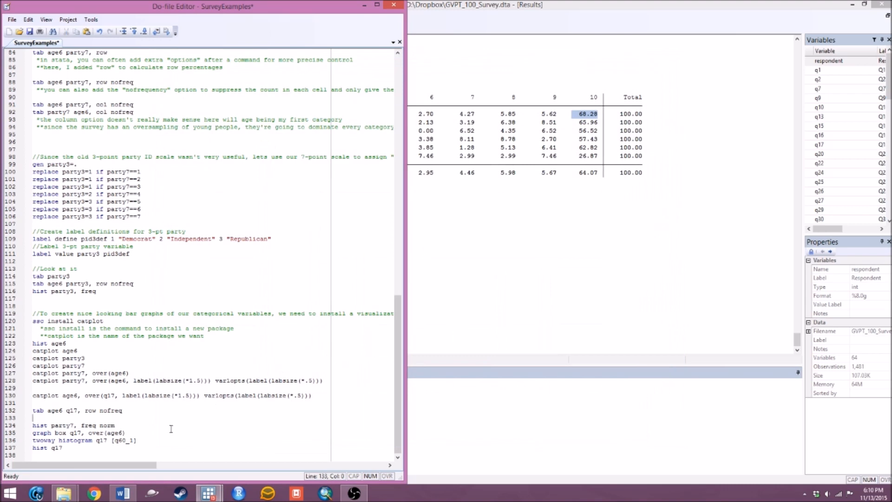
left_click(178, 437)
scroll(299, 371, "up", 20)
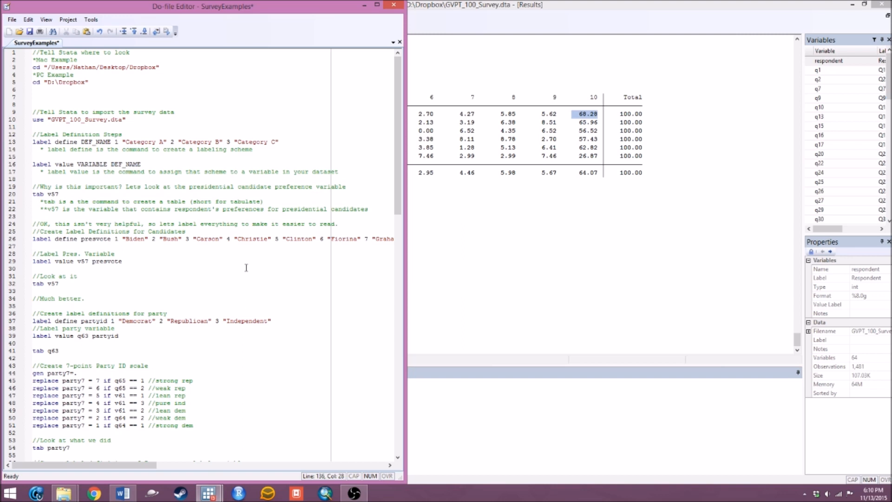
key("alt+Tab")
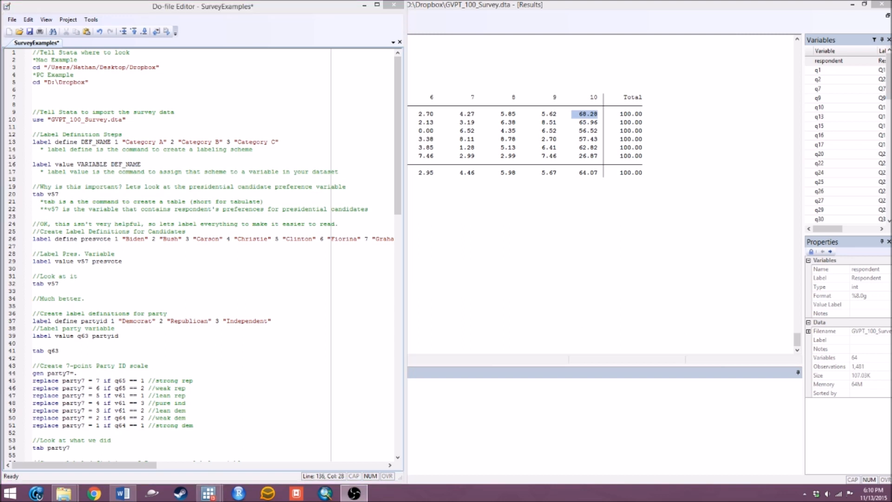